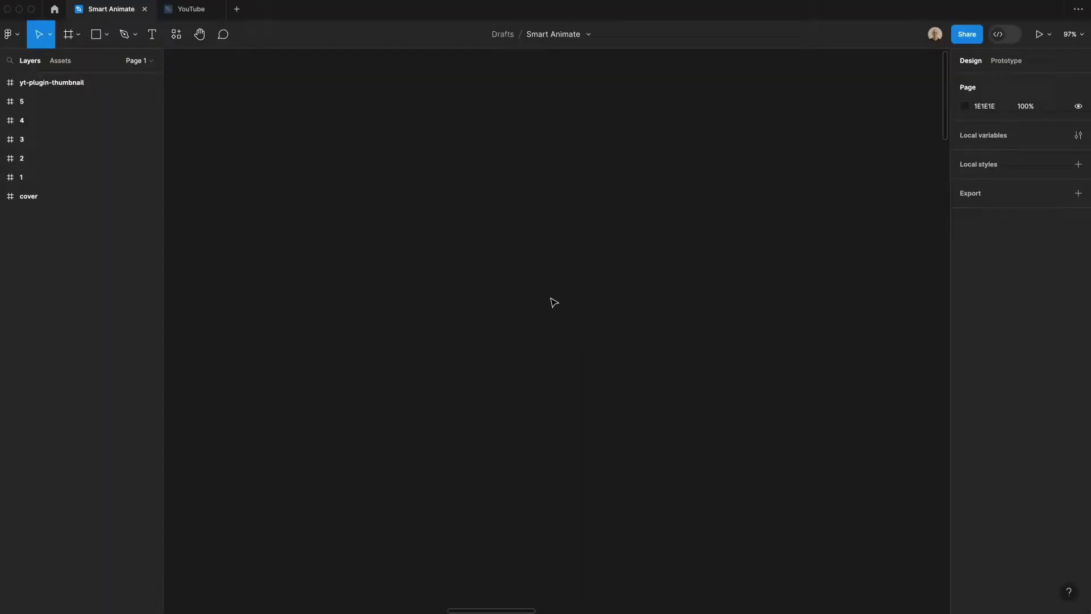
- Draw a 375×812 frame and duplicate it to the right
key("f")
left_click_drag(304, 152, 426, 393)
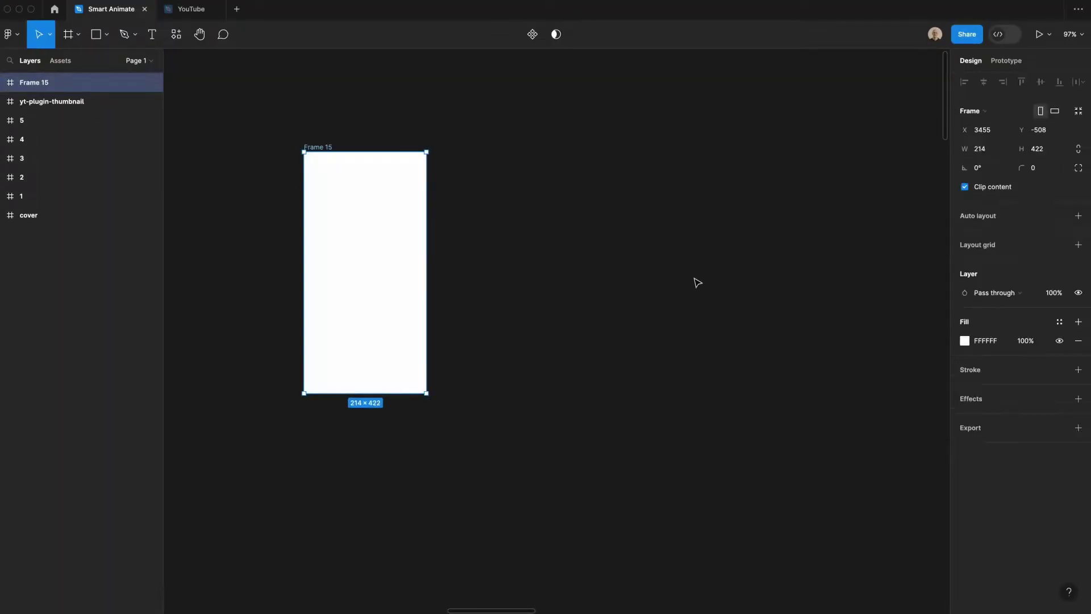
left_click(986, 154)
type("375")
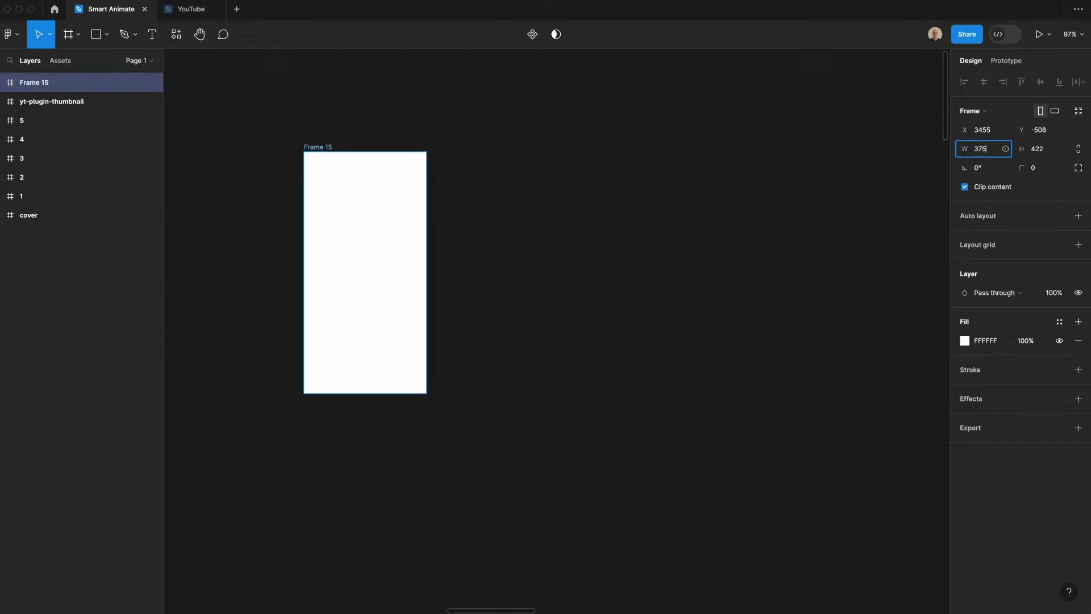
key("Tab")
type("8")
key("Return")
scroll(492, 290, "down", 3)
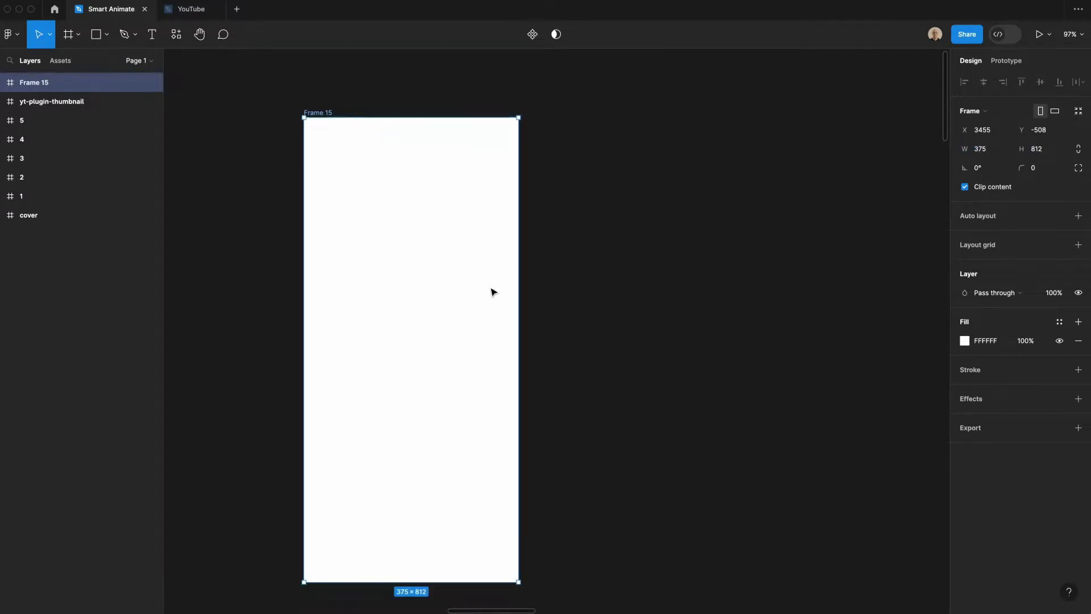
scroll(492, 291, "up", 1)
scroll(491, 291, "up", 2)
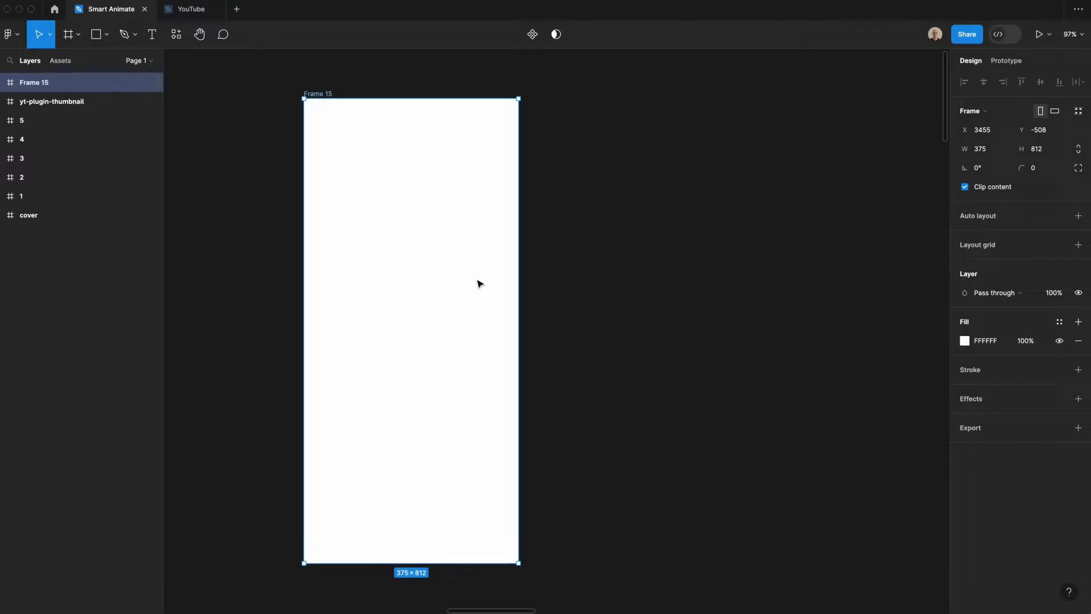
left_click_drag(428, 283, 689, 286, "alt")
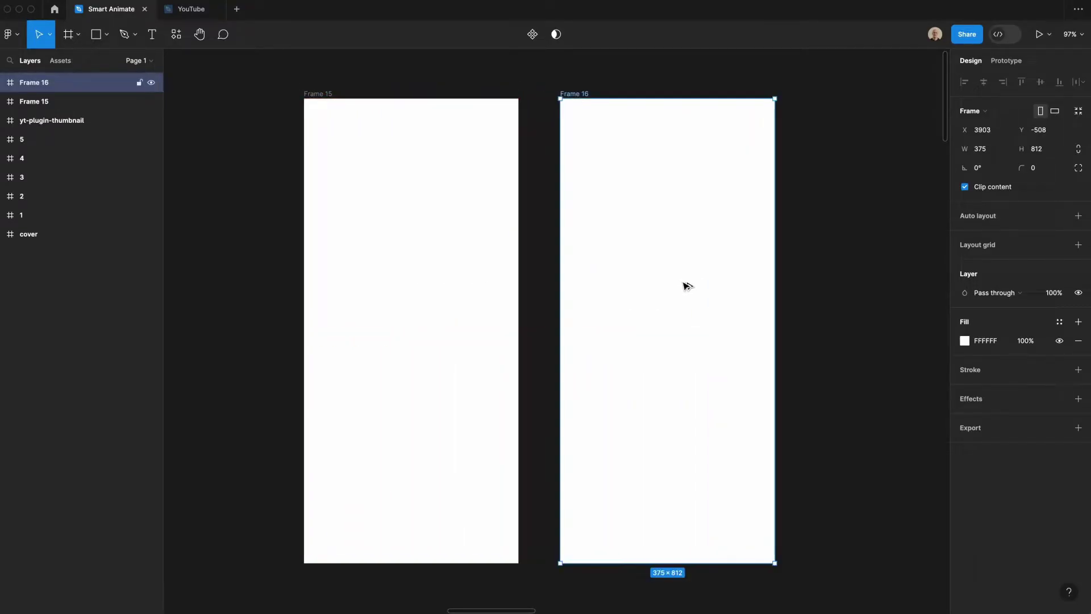
- Add 'Learn More' text inside Frame 15 in the Nunito font
left_click(263, 282)
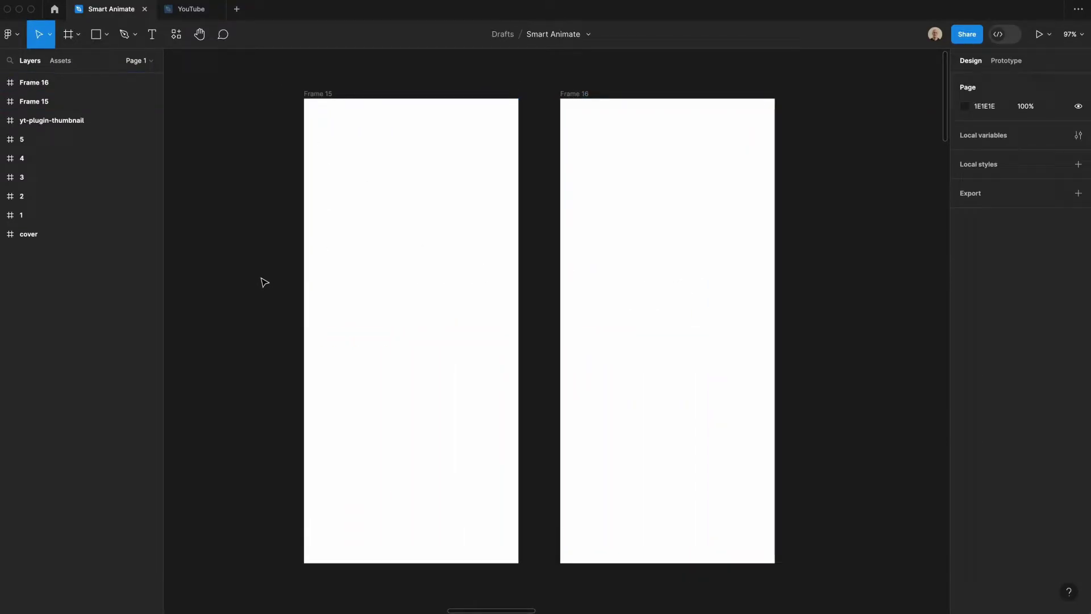
key("t")
left_click(392, 351)
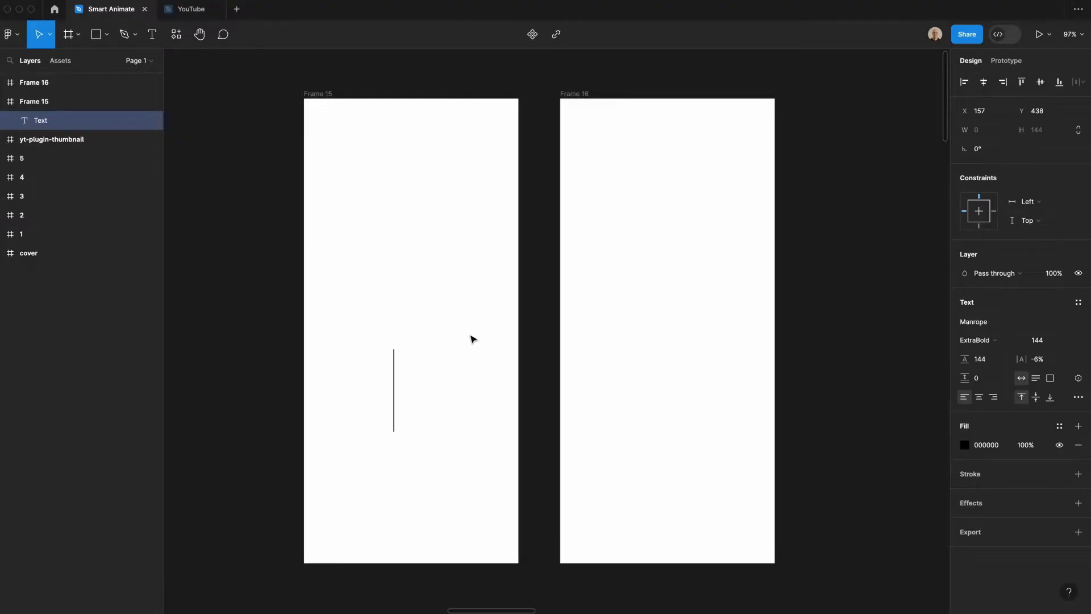
type("Learn More")
key("Escape")
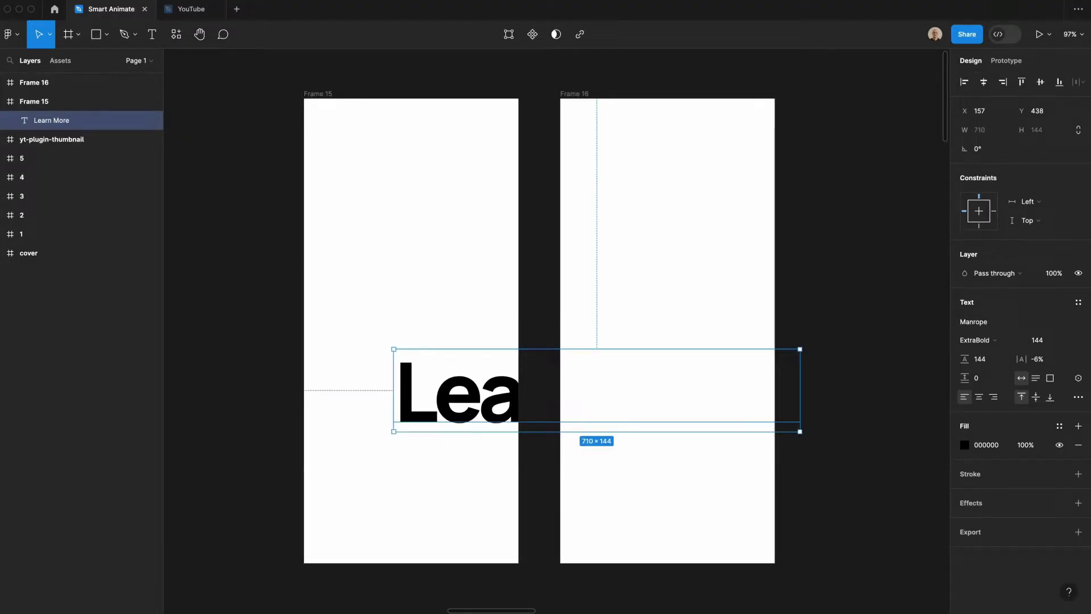
left_click(1014, 328)
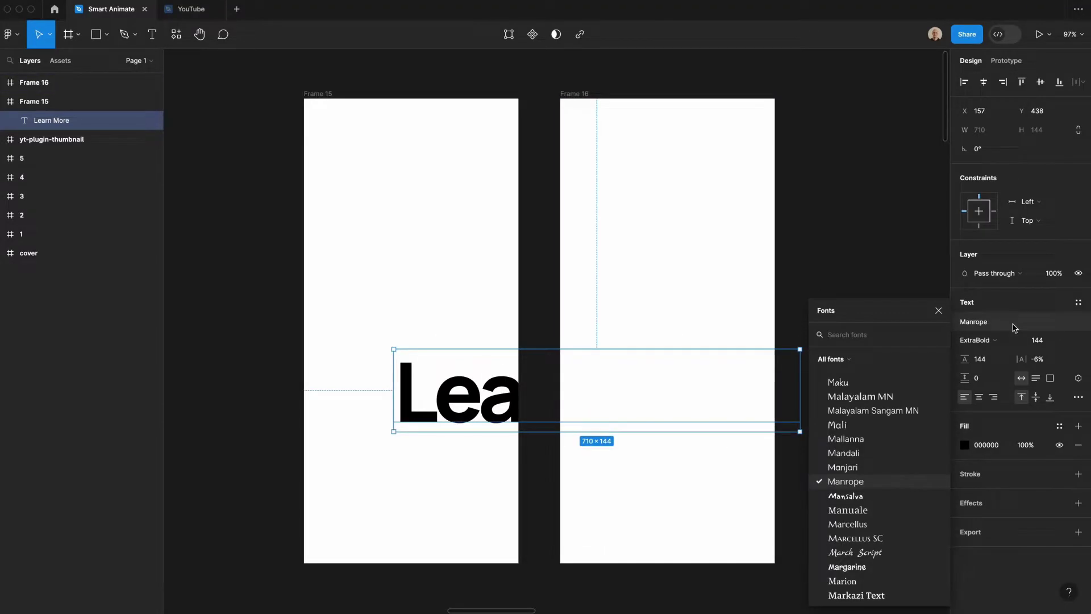
type("nuni")
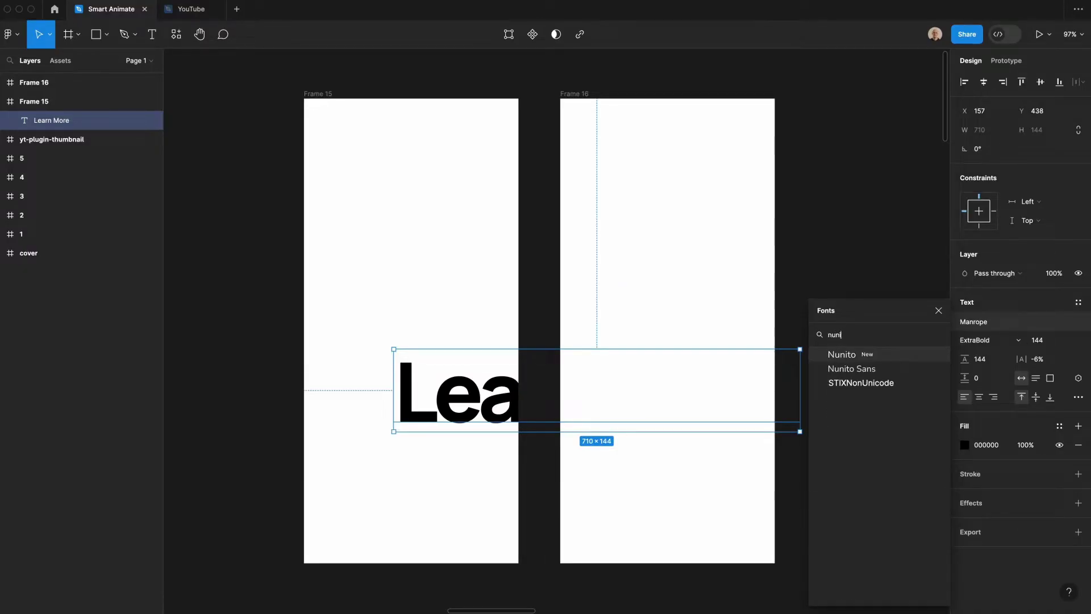
key("Return")
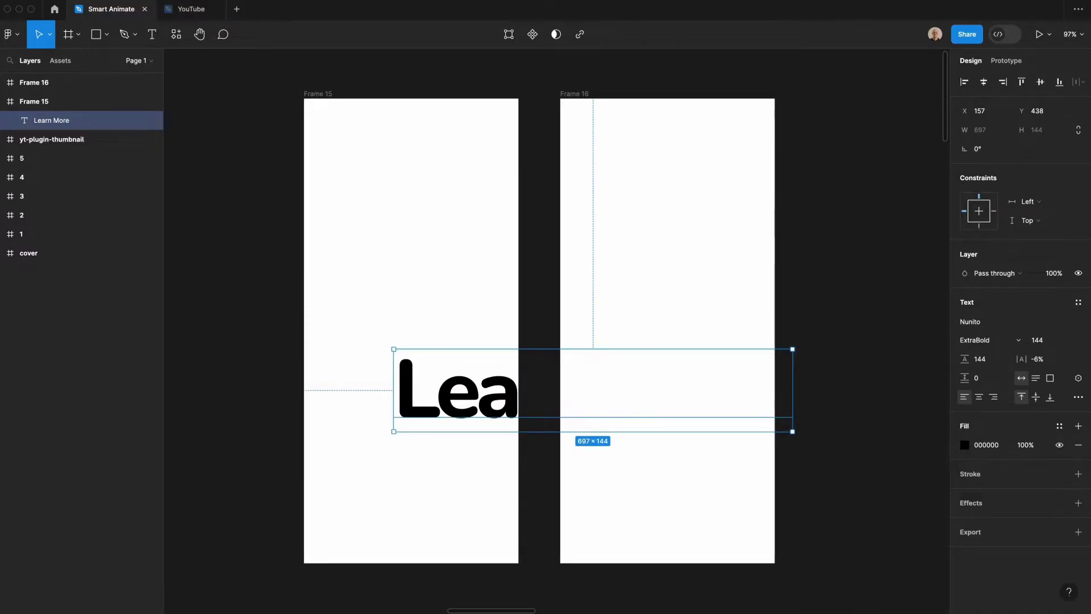
- Set the text to size 18, line height 20 and letter spacing -1%
left_click(1041, 341)
type("18")
key("Tab")
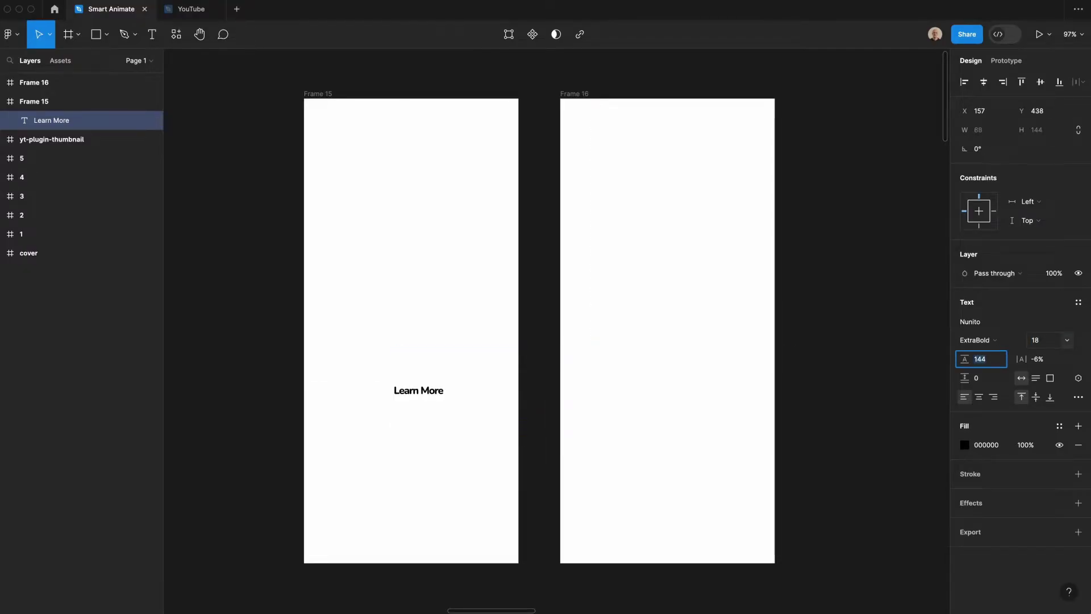
type("20")
key("Return")
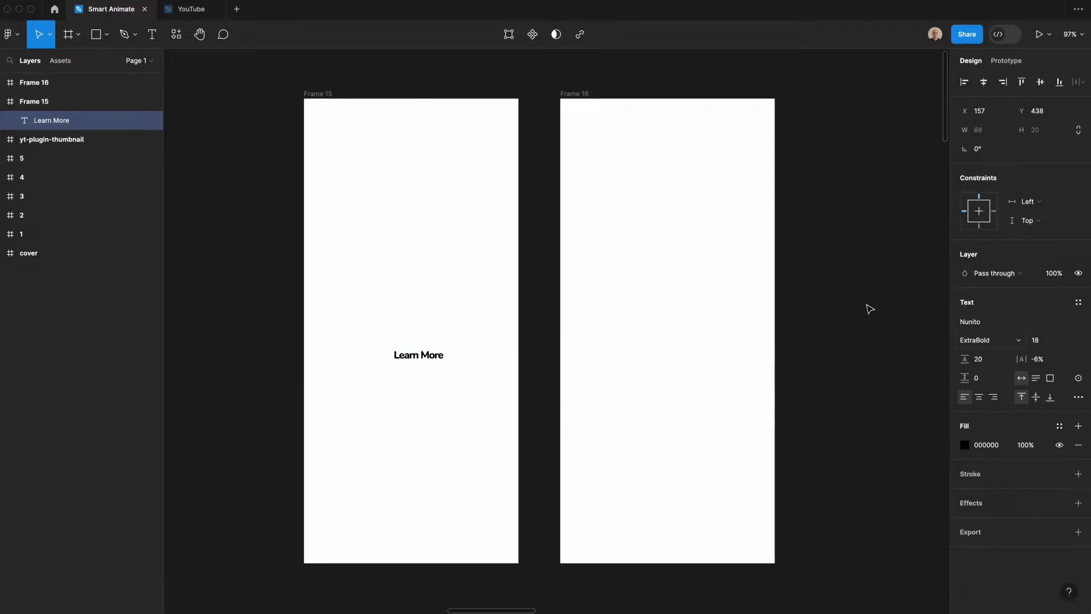
left_click(1043, 359)
key("Up")
key("Up")
key("Up")
key("Up")
key("Up")
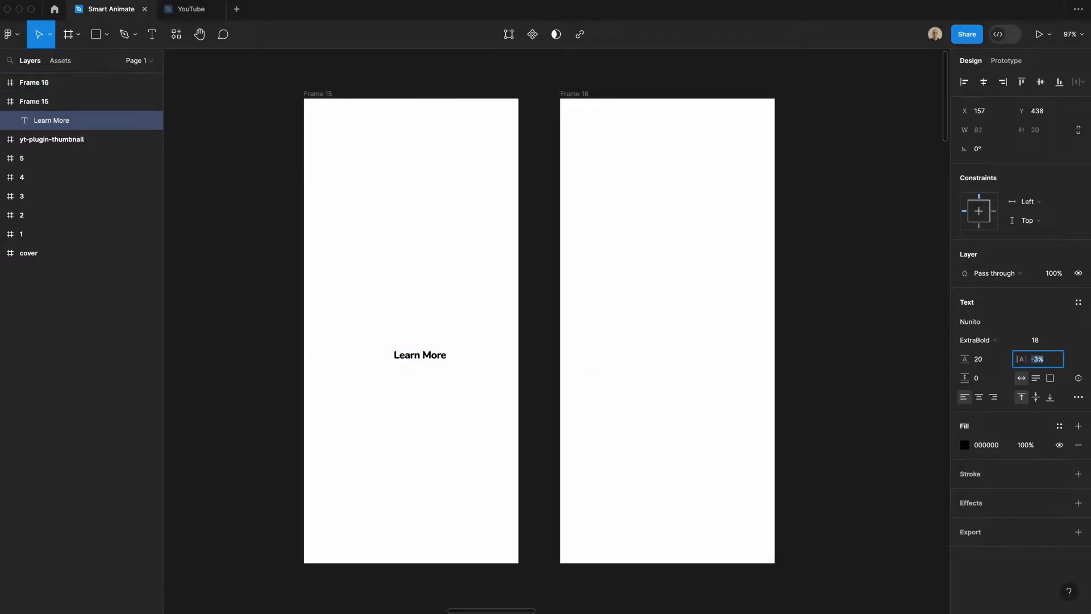
key("Up")
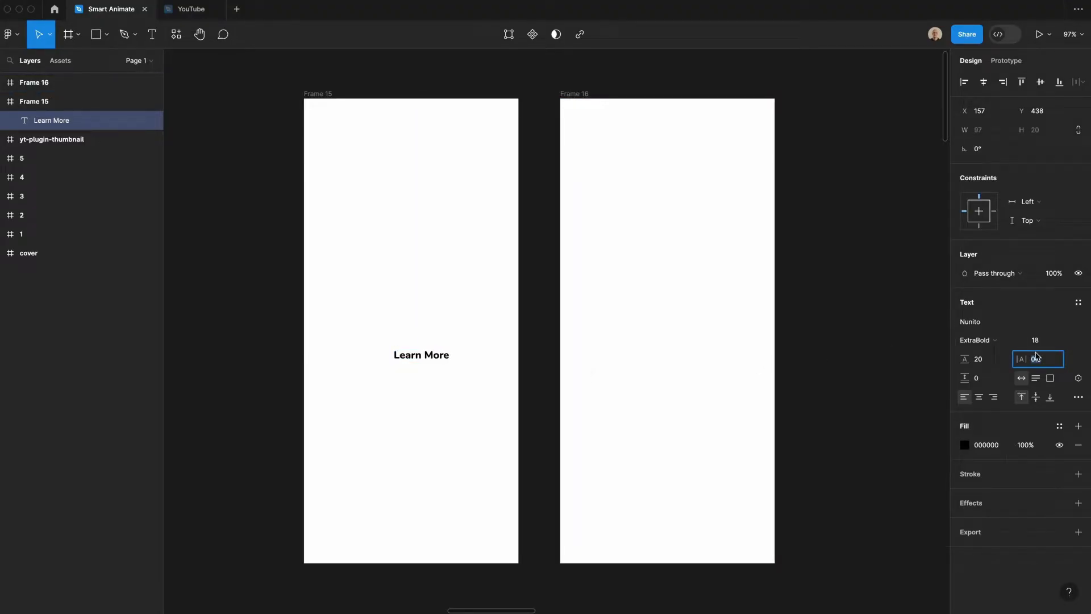
key("Down")
- Wrap Learn More in auto layout with 40 horizontal and 16 vertical padding
left_click(401, 343)
left_click(417, 356)
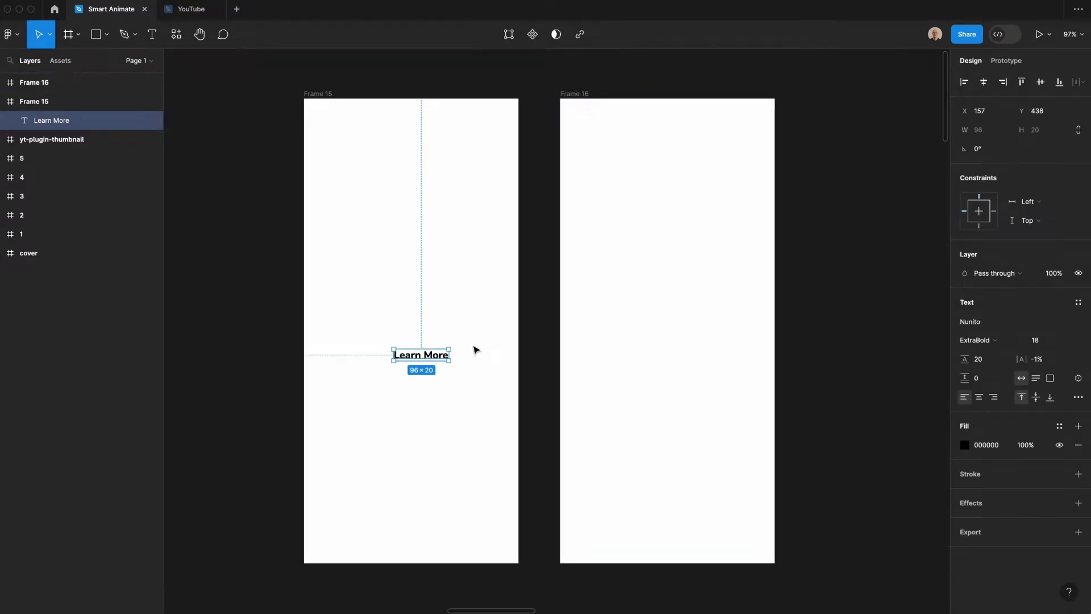
key("shift+a")
left_click(982, 296)
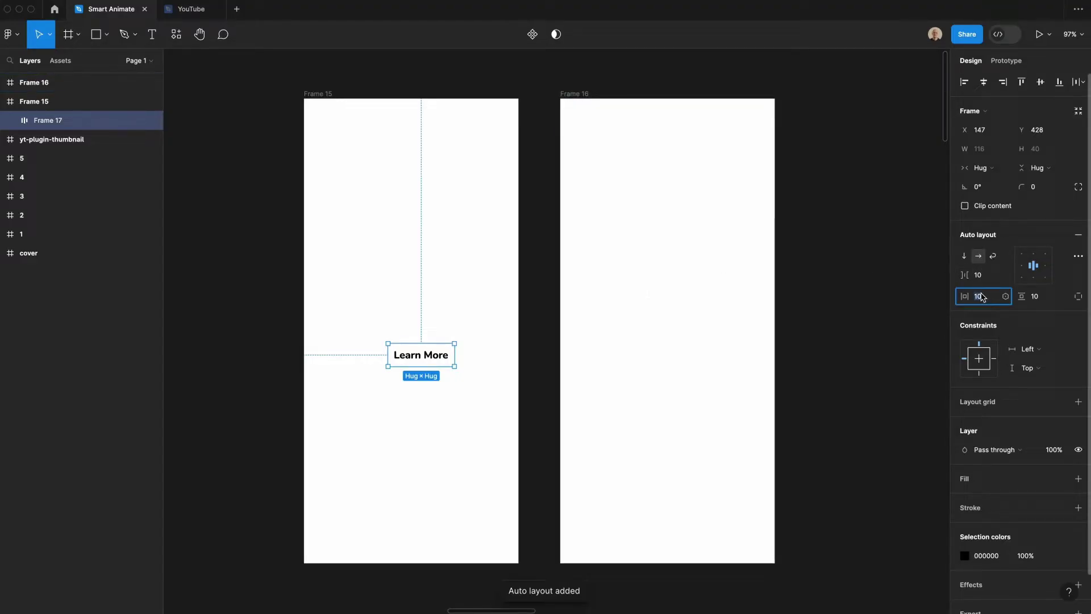
type("20")
key("Return")
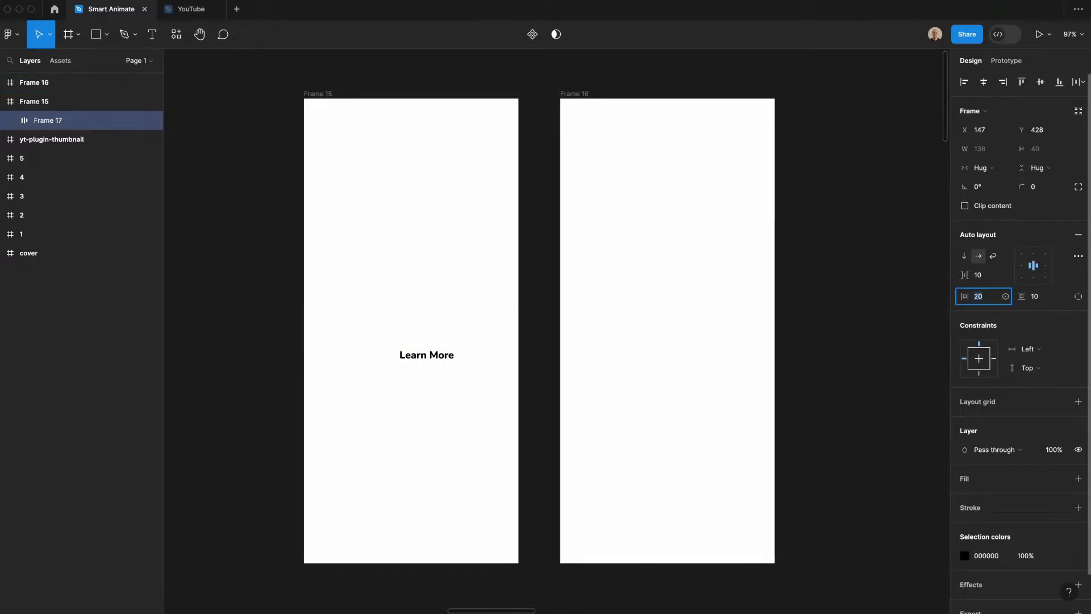
key("shift+Up")
key("shift+Up")
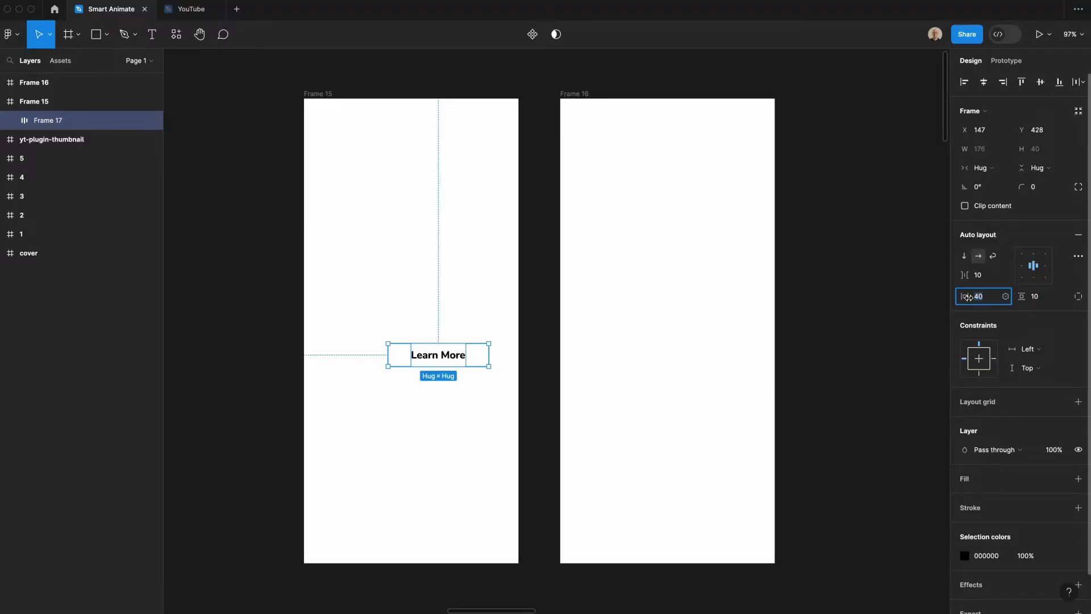
left_click(1035, 297)
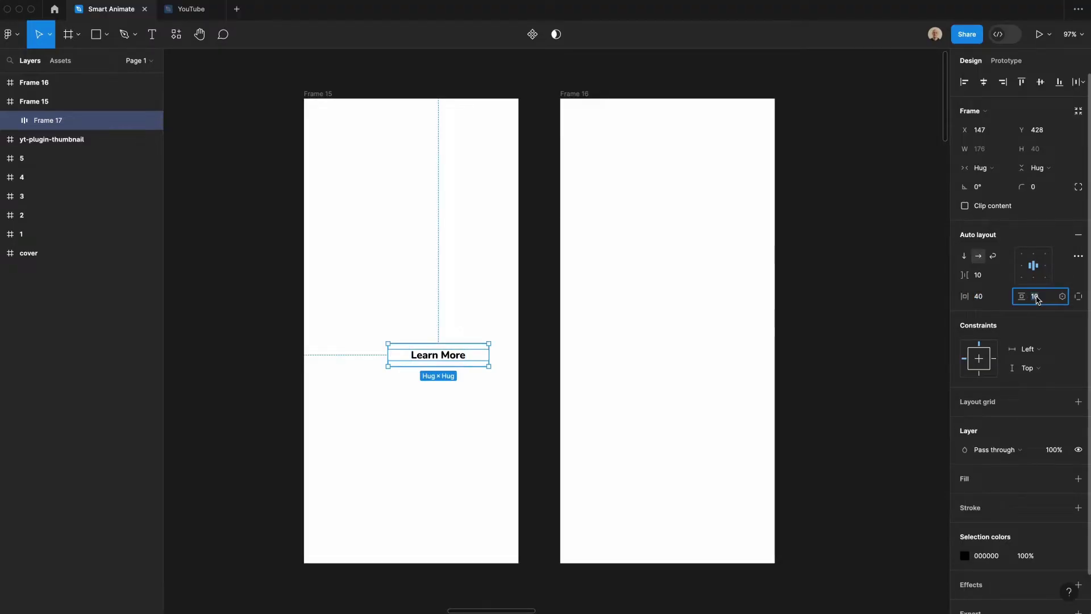
type("16")
key("Return")
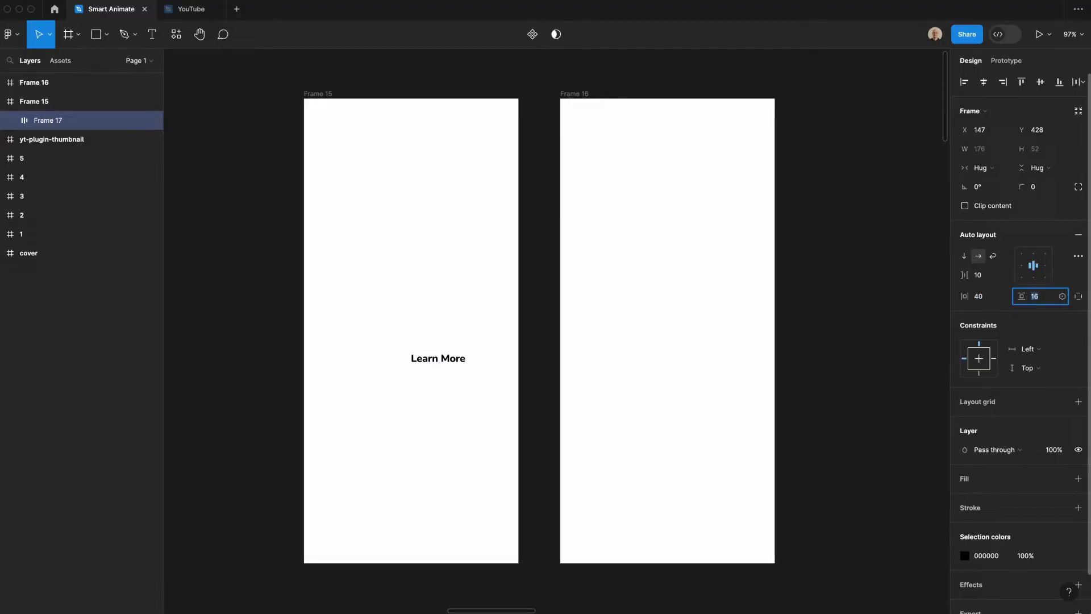
- Fill the button with blue 374BFF and make the Learn More text white
left_click(1078, 479)
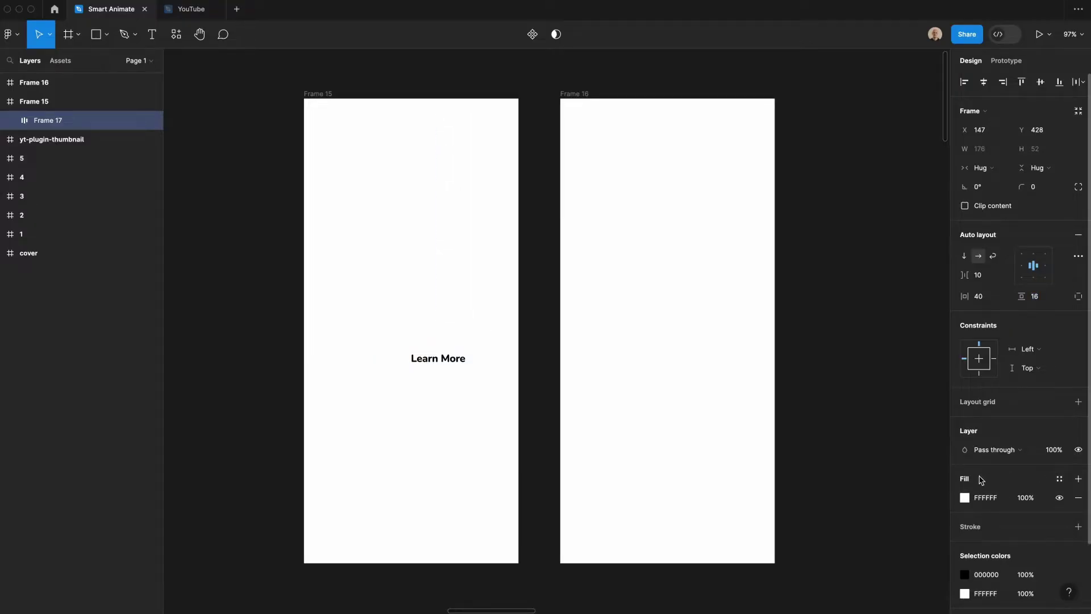
left_click(964, 497)
left_click(907, 477)
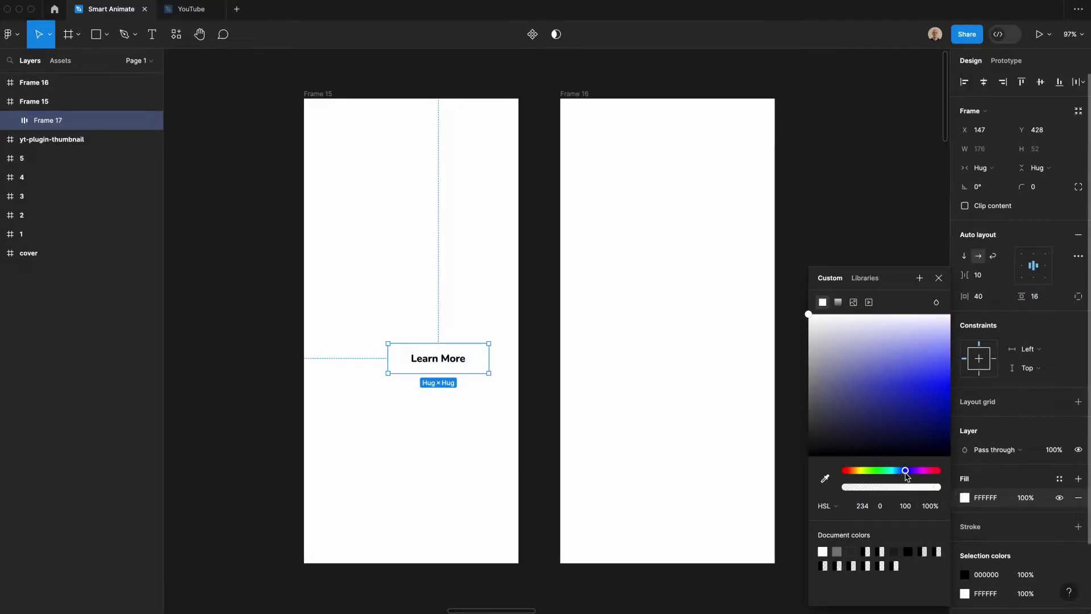
left_click_drag(907, 416, 952, 374)
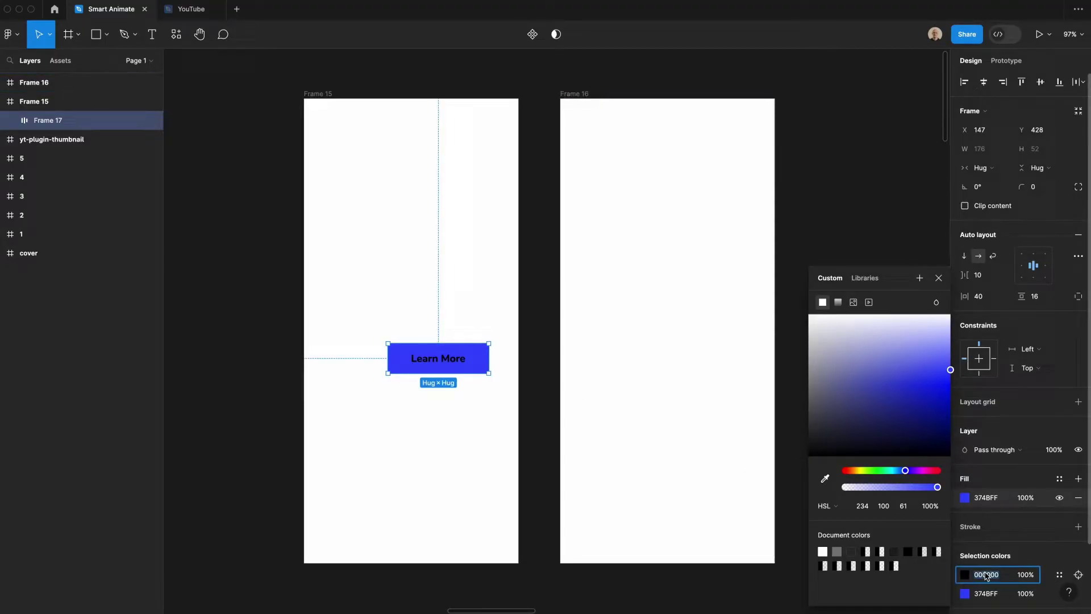
left_click(439, 362)
left_click(439, 362)
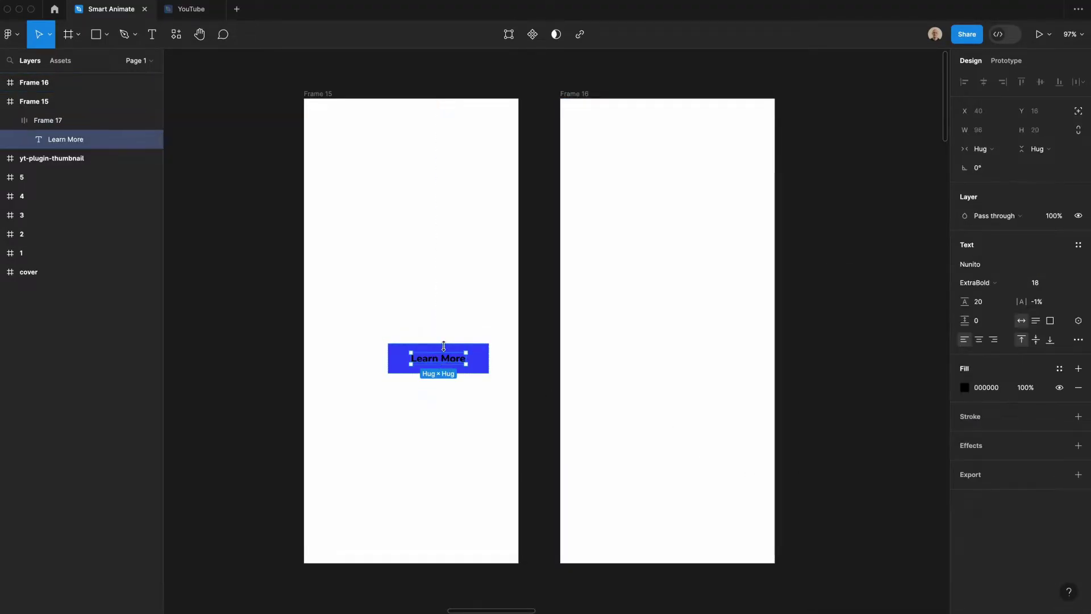
key("i")
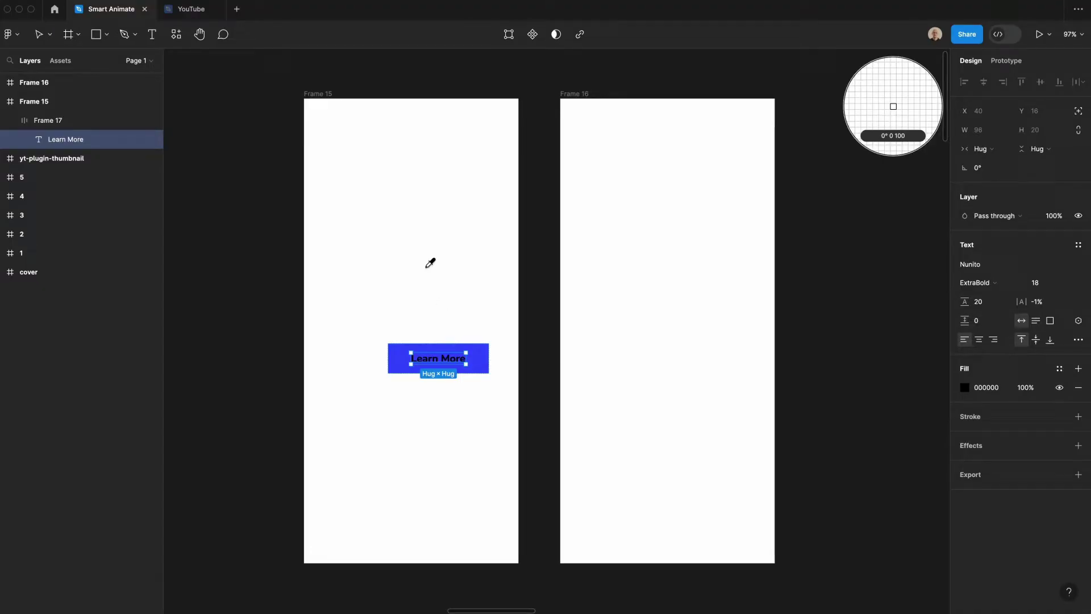
left_click(427, 266)
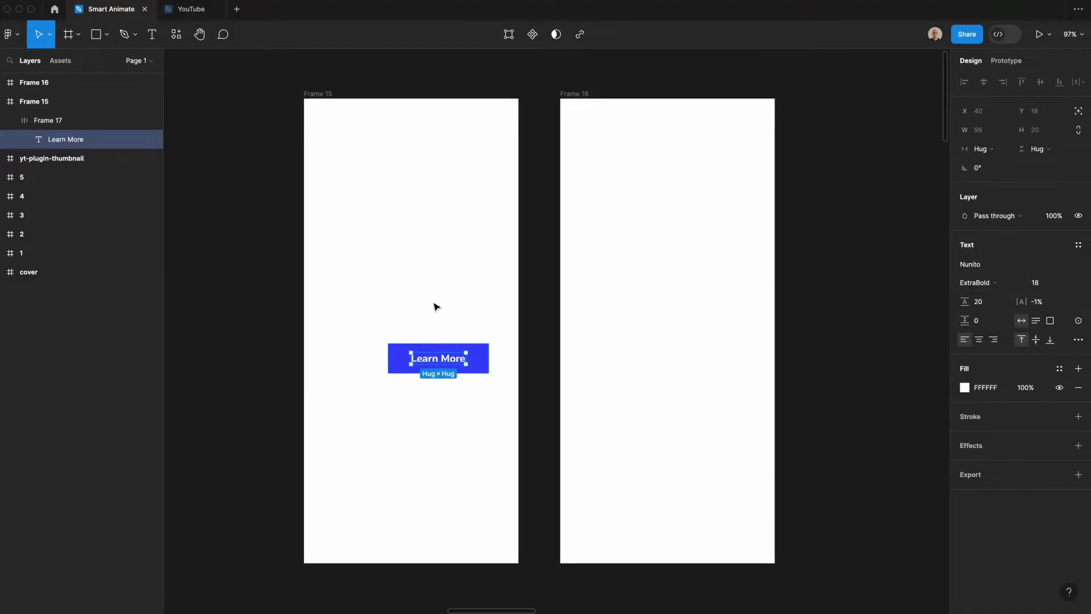
- Centre the button both ways in Frame 15 and round its corners
key("Escape")
left_click(983, 82)
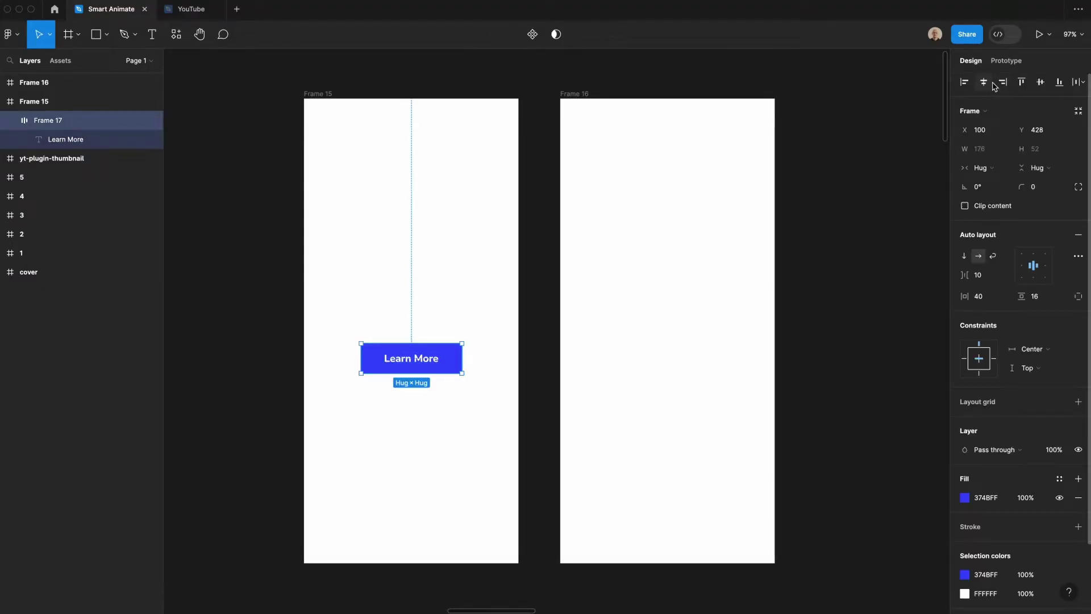
left_click(1040, 82)
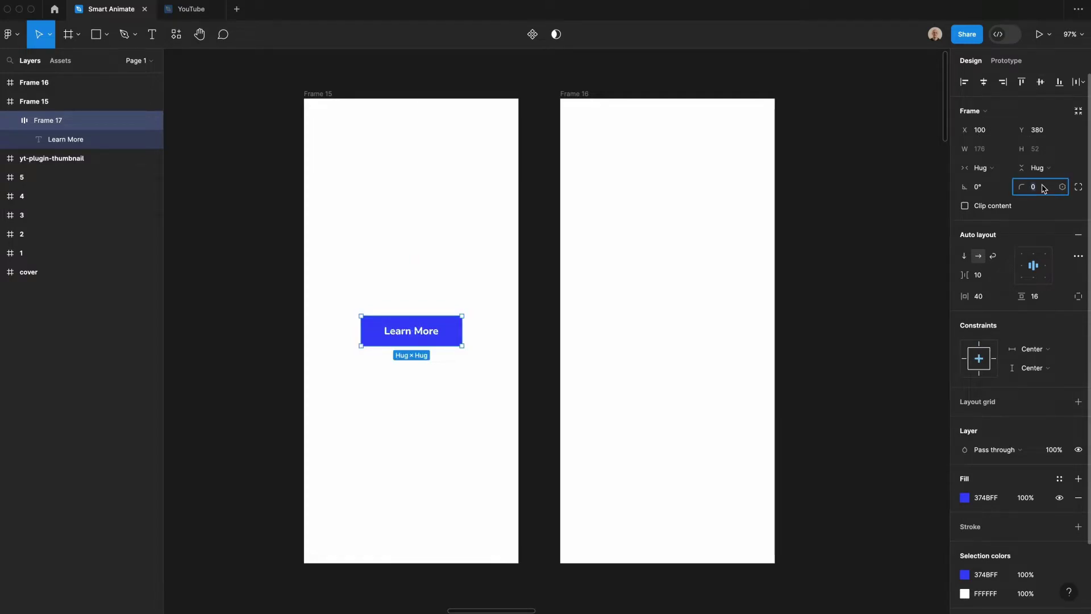
type("10")
key("Return")
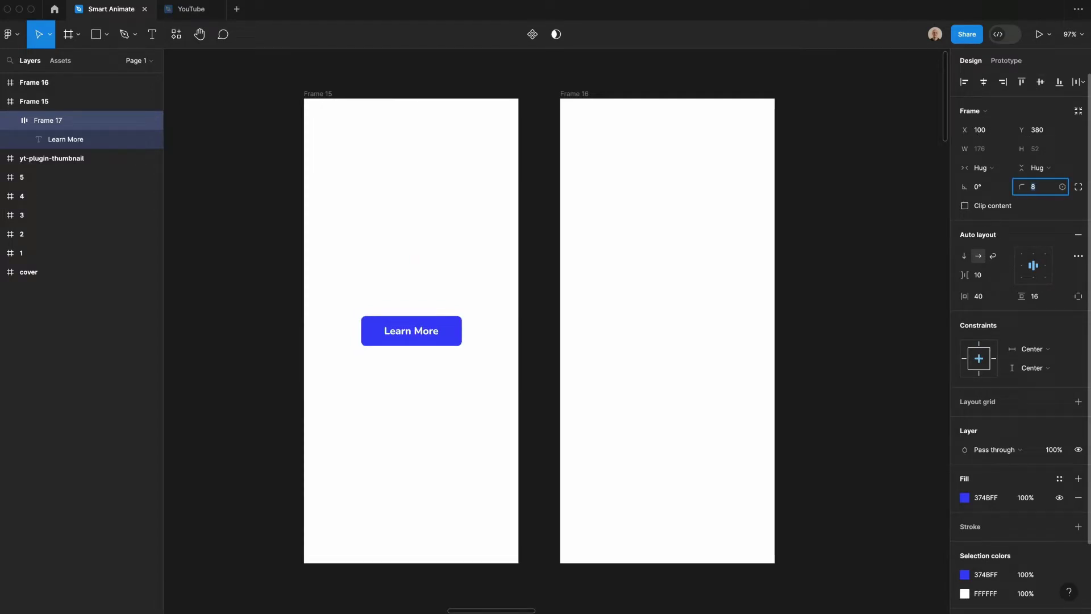
left_click(796, 224)
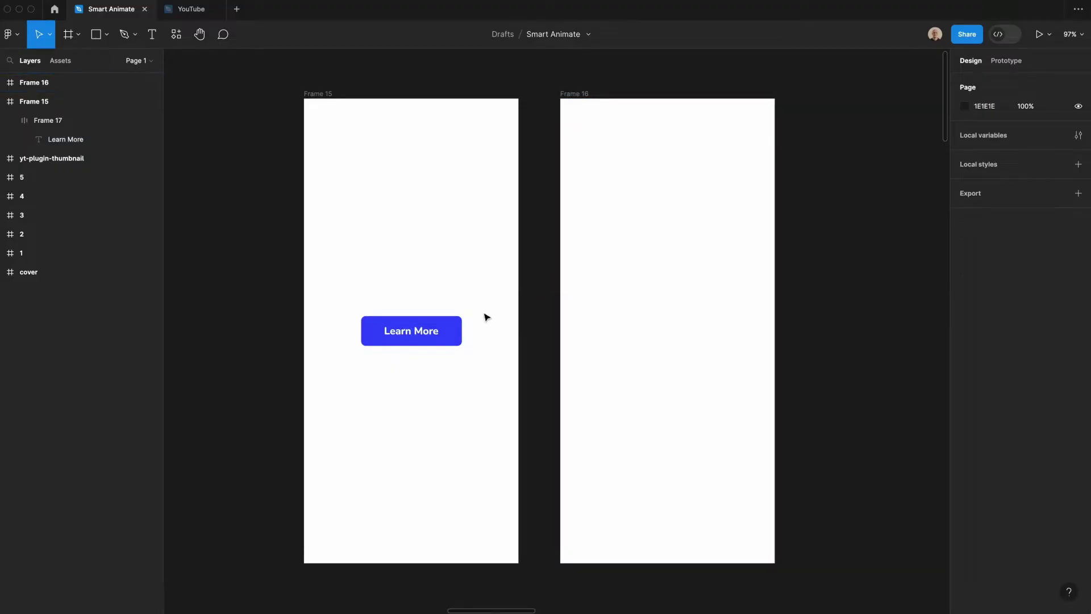
- Paste the button into Frame 16 with 60 horizontal and 24 vertical padding
left_click(459, 328)
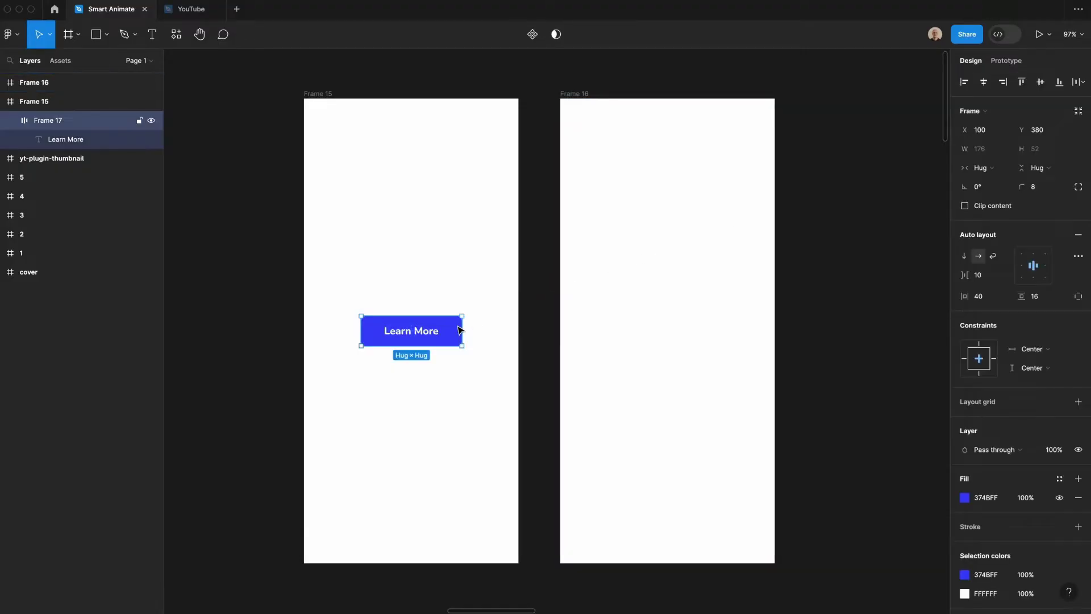
left_click(620, 182)
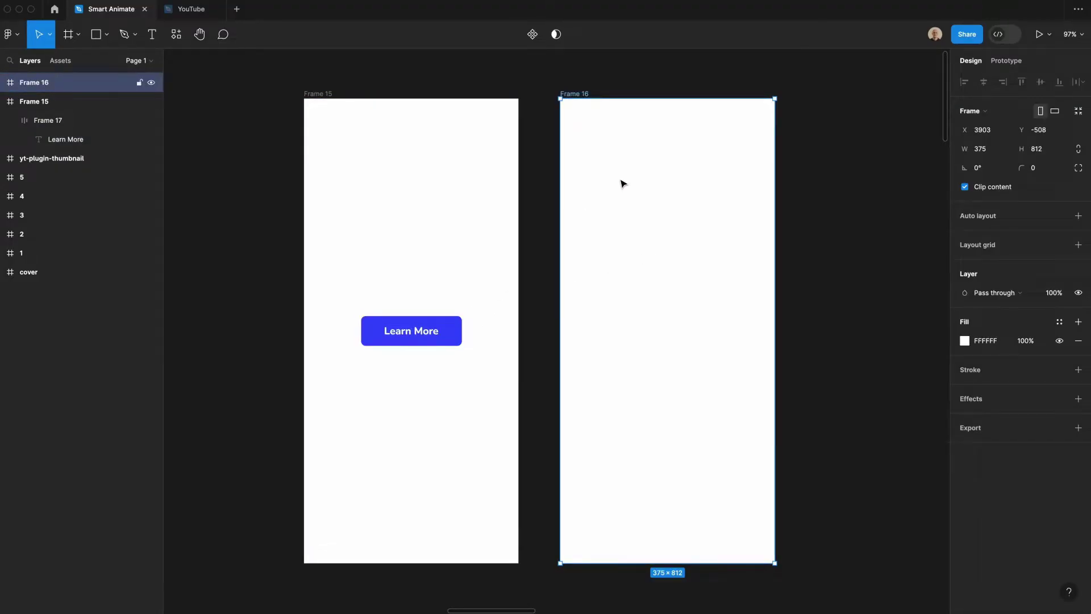
key("ctrl+v")
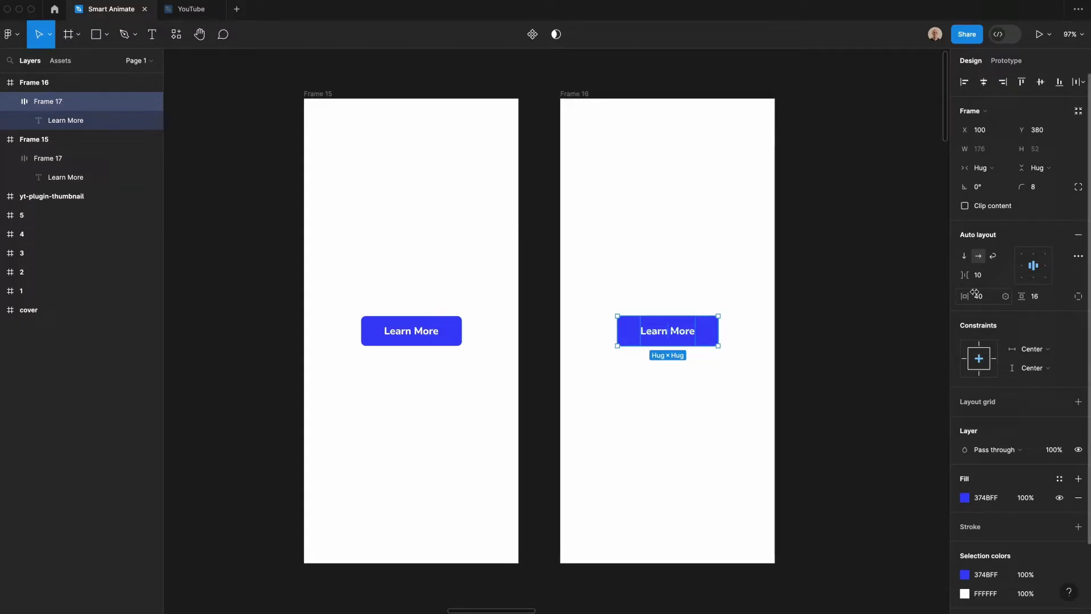
left_click(988, 299)
type("50")
key("Return")
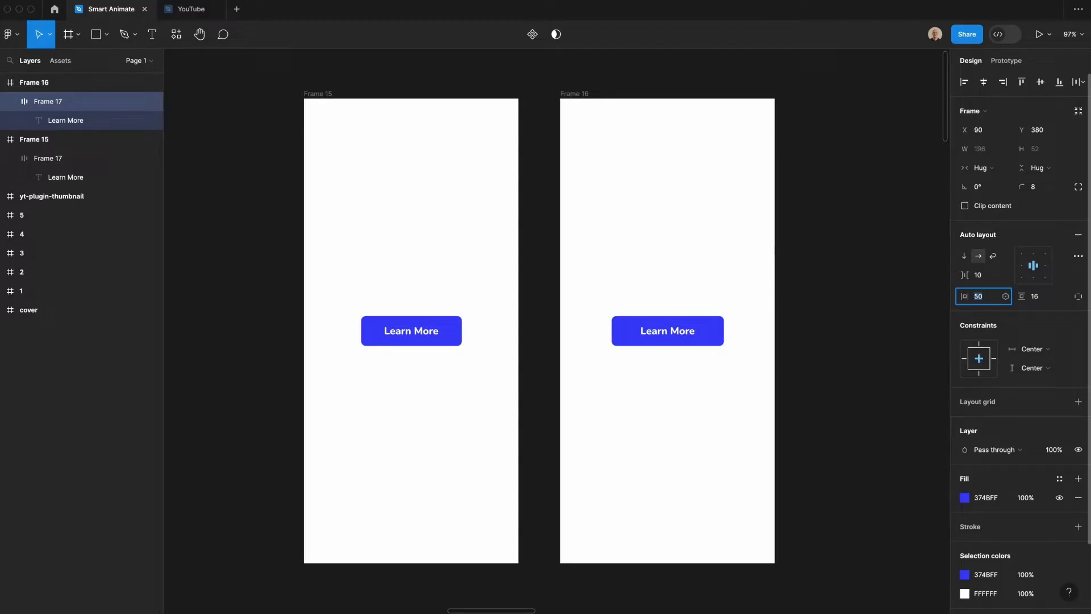
key("shift+Up")
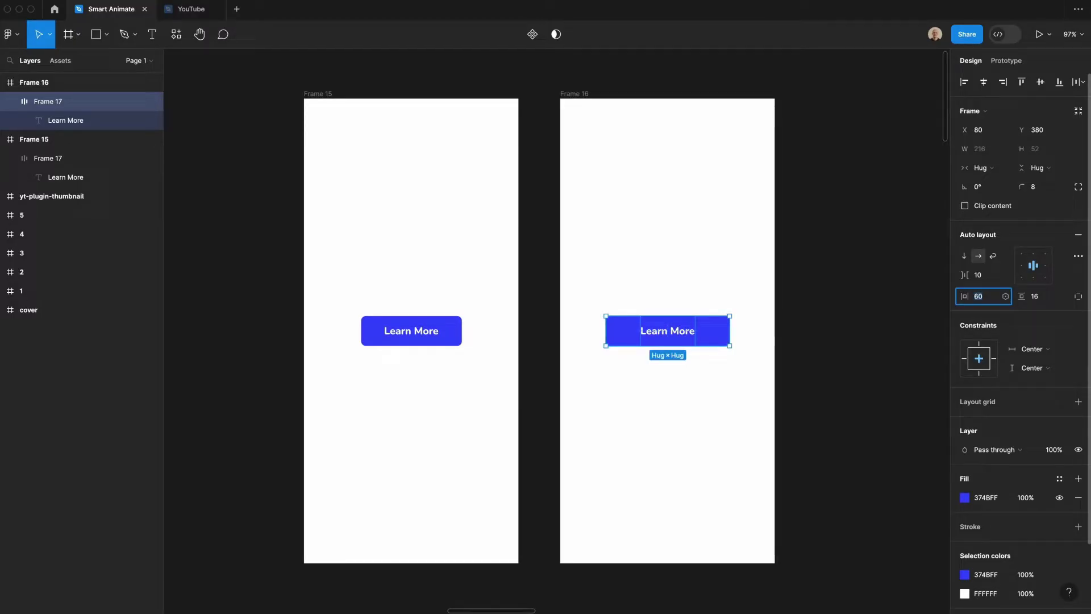
key("Tab")
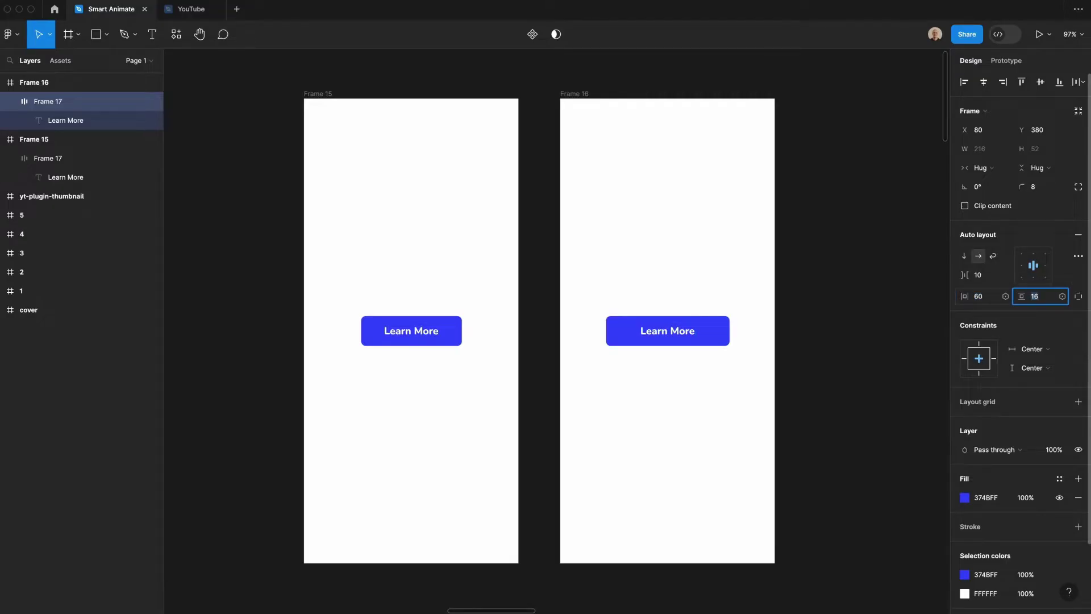
type("24")
key("Return")
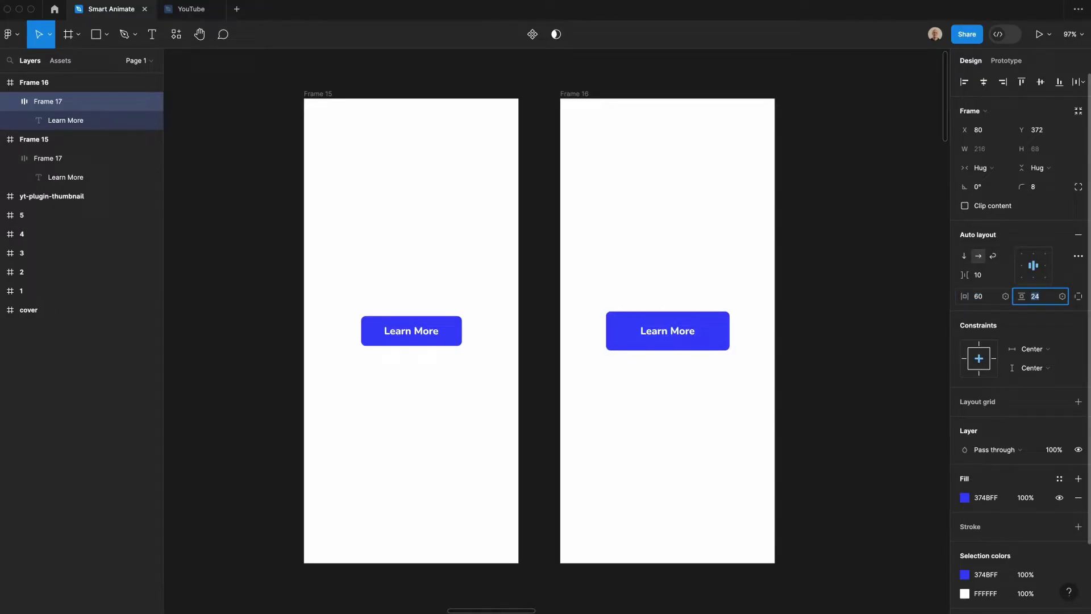
- Set the Frame 16 button's Learn More text to size 22
left_click(669, 331)
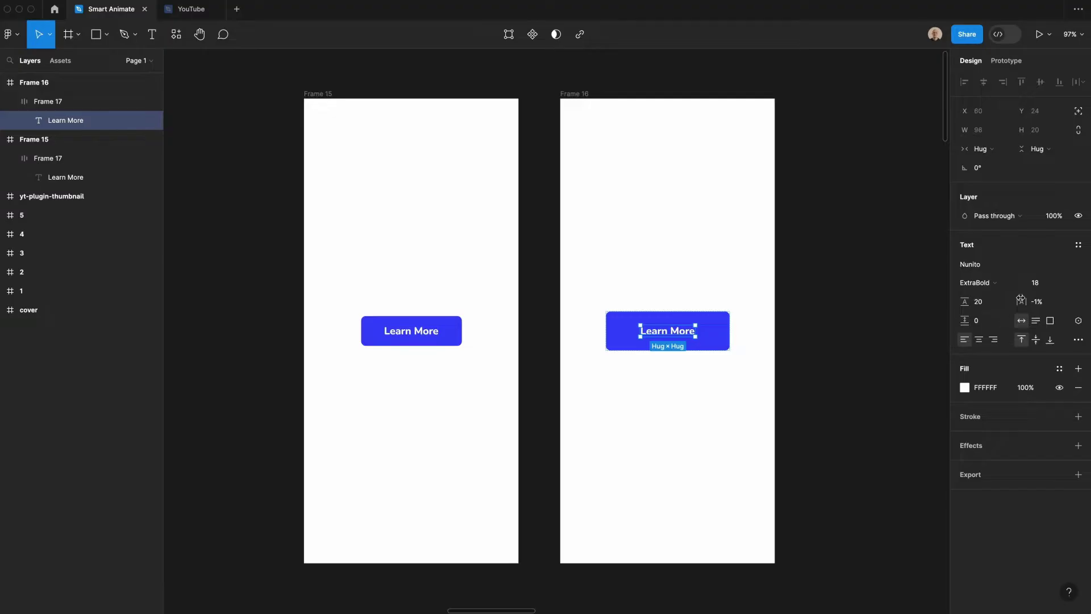
left_click(1037, 283)
type("22")
key("Return")
left_click(453, 224)
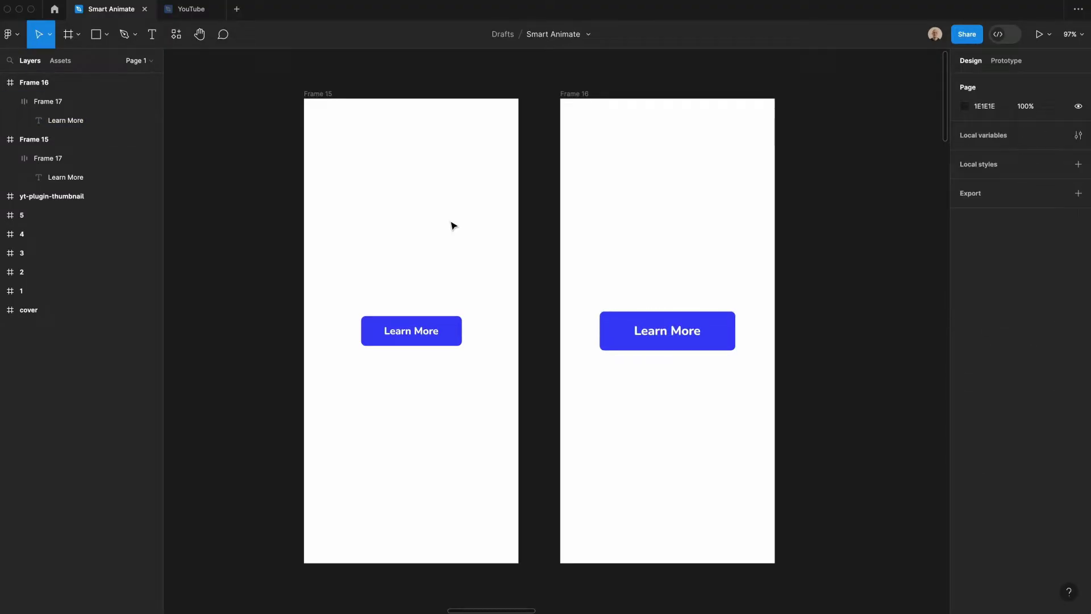
- Switch to prototyping mode and select Frame 15's Learn More button
left_click(320, 95)
key("shift+e")
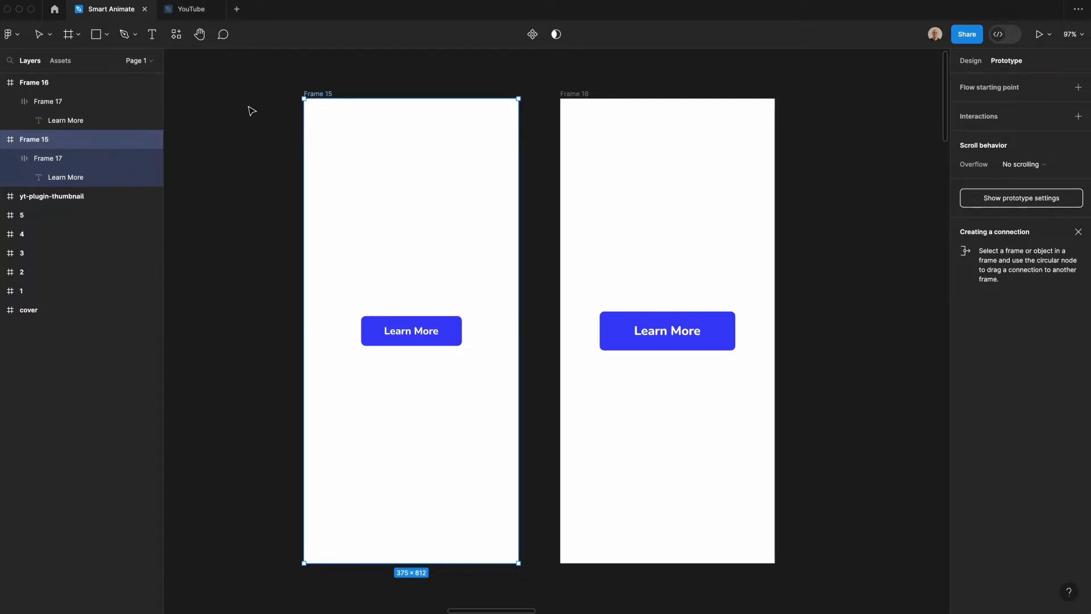
left_click(448, 334)
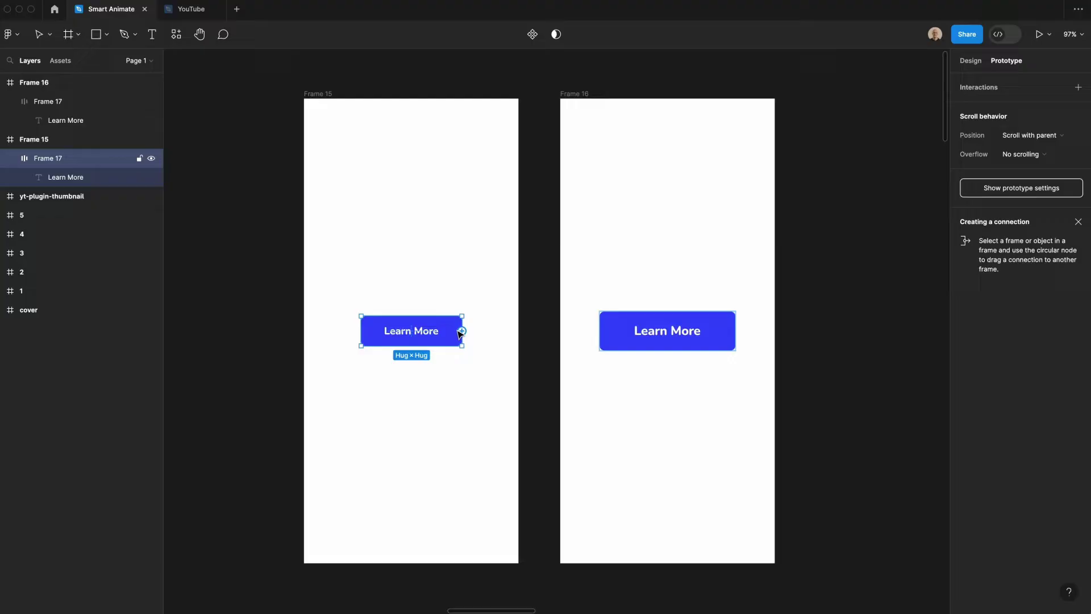
- Connect Frame 15's button to Frame 16 with a While hovering Smart animate transition
left_click_drag(461, 331, 575, 349)
left_click(504, 362)
left_click(515, 392)
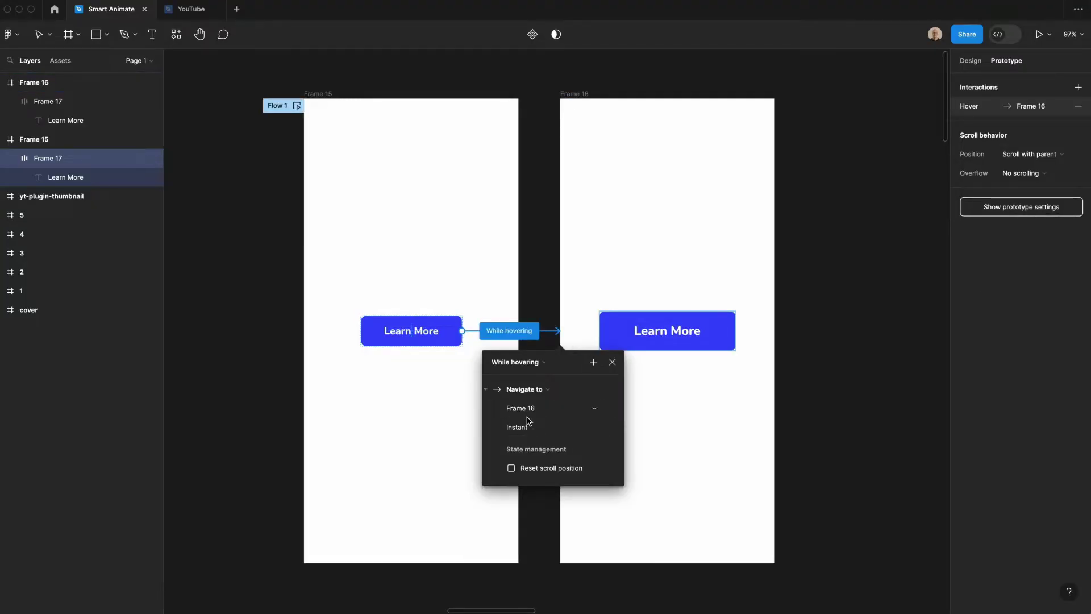
left_click(528, 427)
left_click(529, 456)
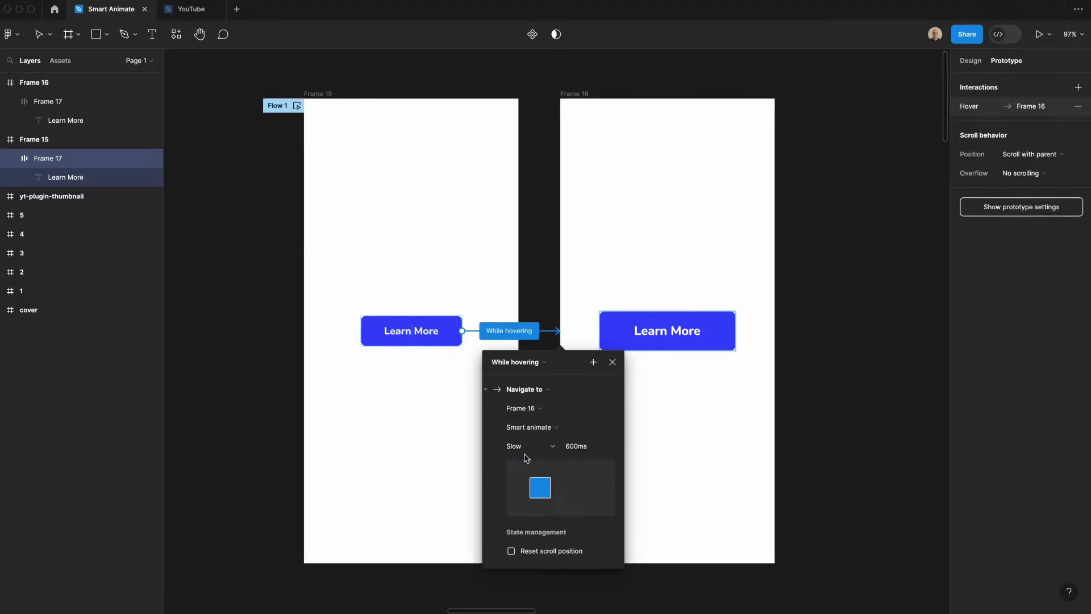
- Try Ease in and Gentle easings, then settle on Bouncy
left_click(529, 446)
left_click(529, 293)
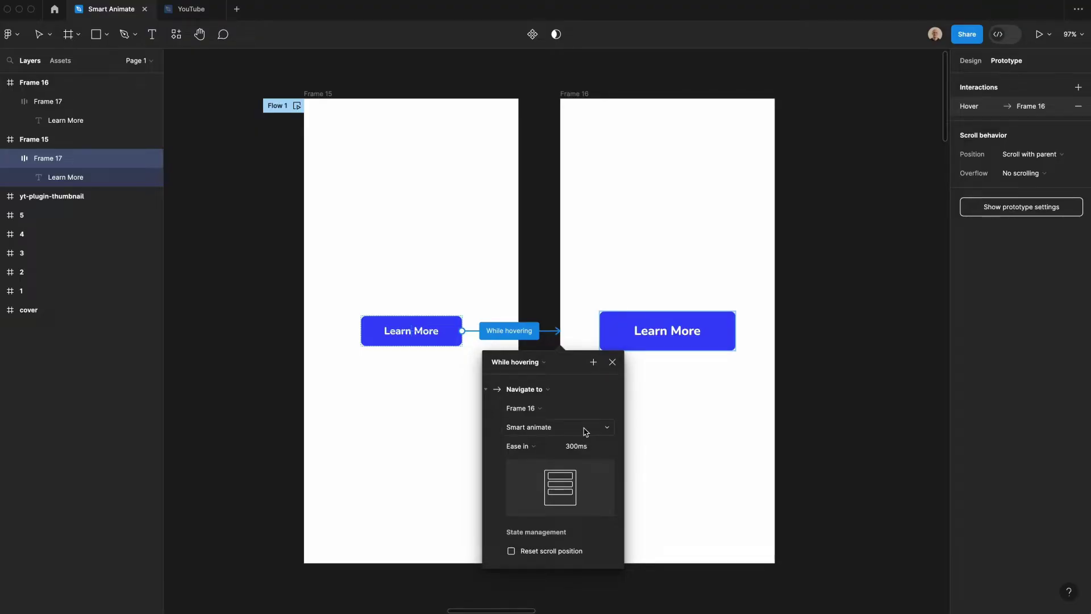
left_click(537, 450)
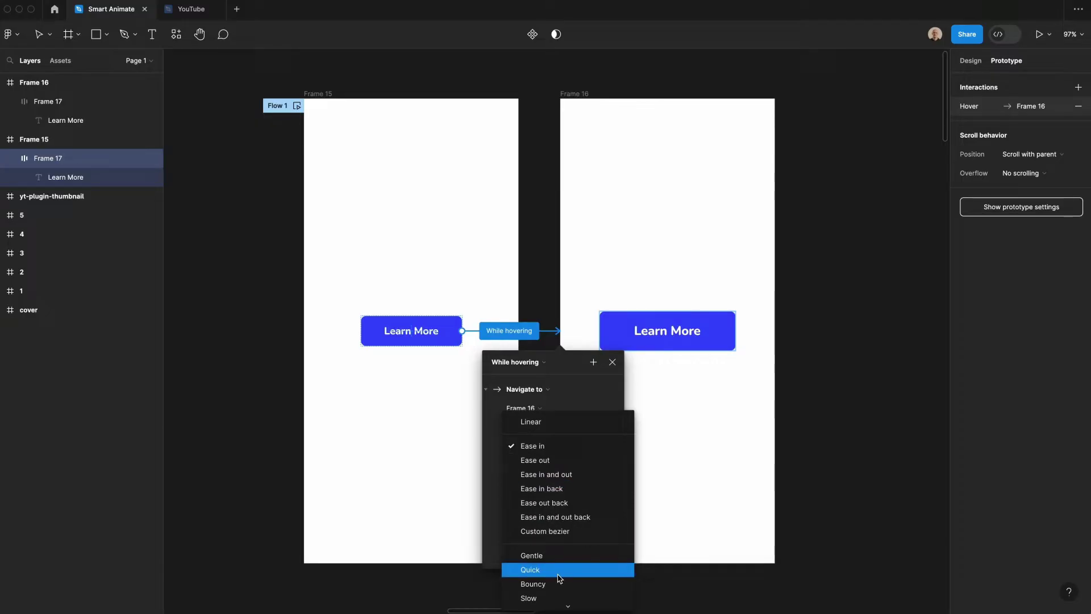
scroll(562, 570, "down", 1)
scroll(562, 570, "down", 2)
left_click(539, 385)
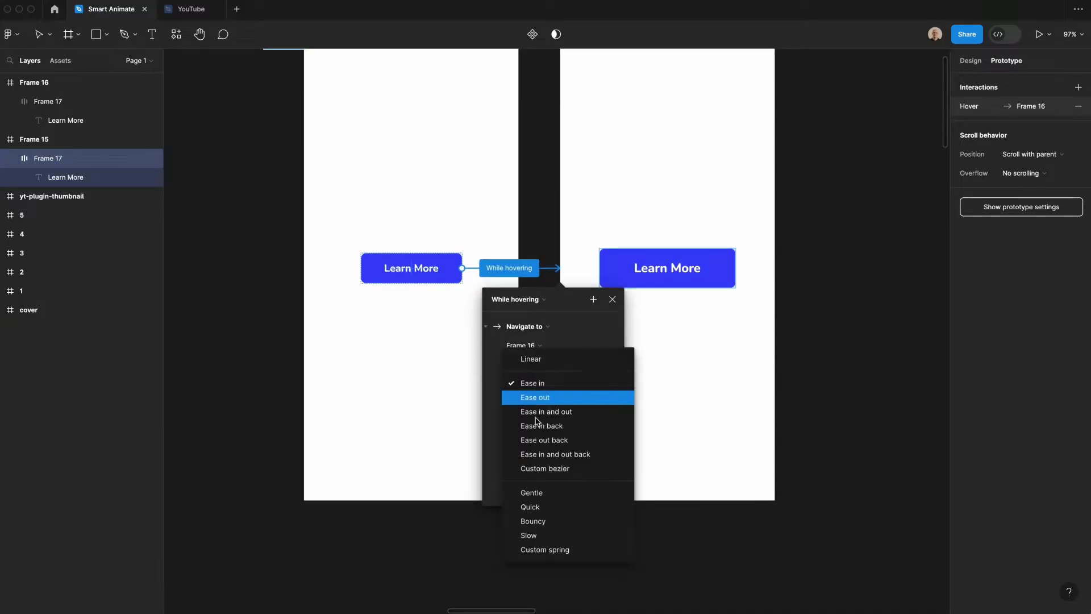
left_click(531, 491)
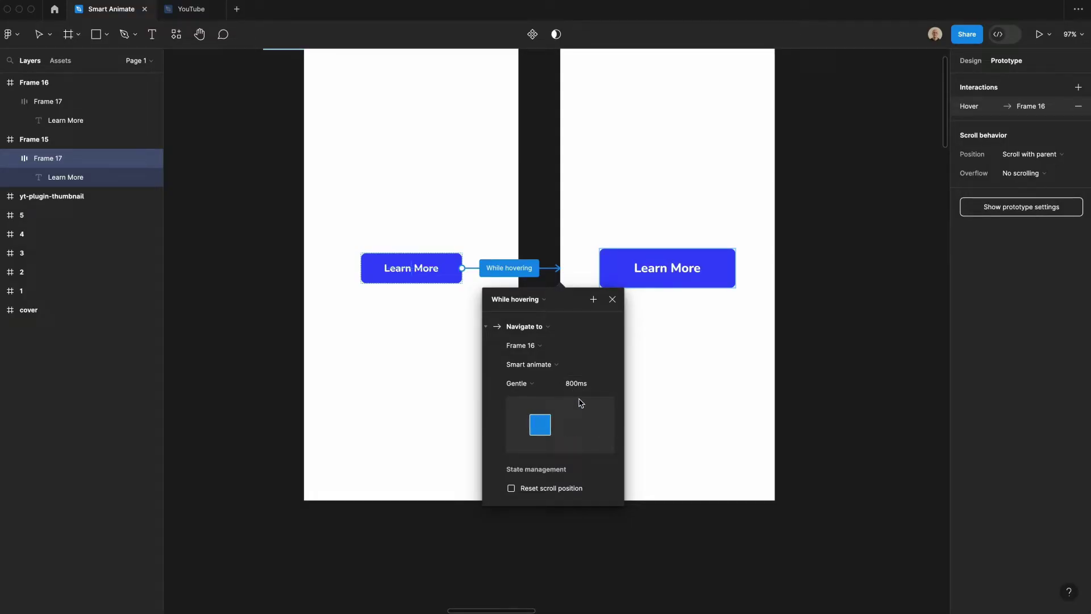
left_click(513, 384)
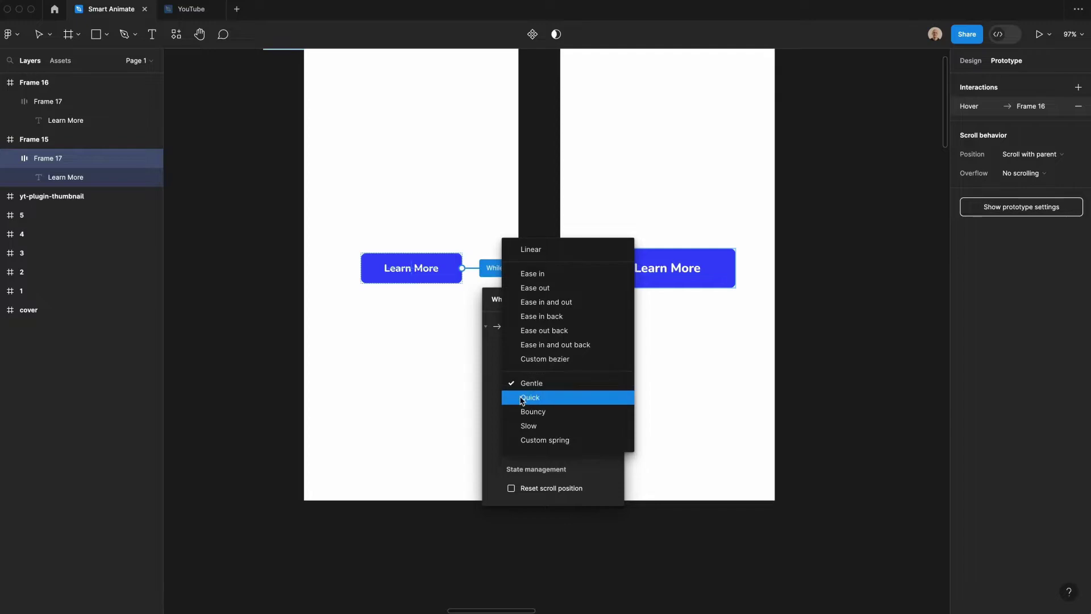
left_click(528, 410)
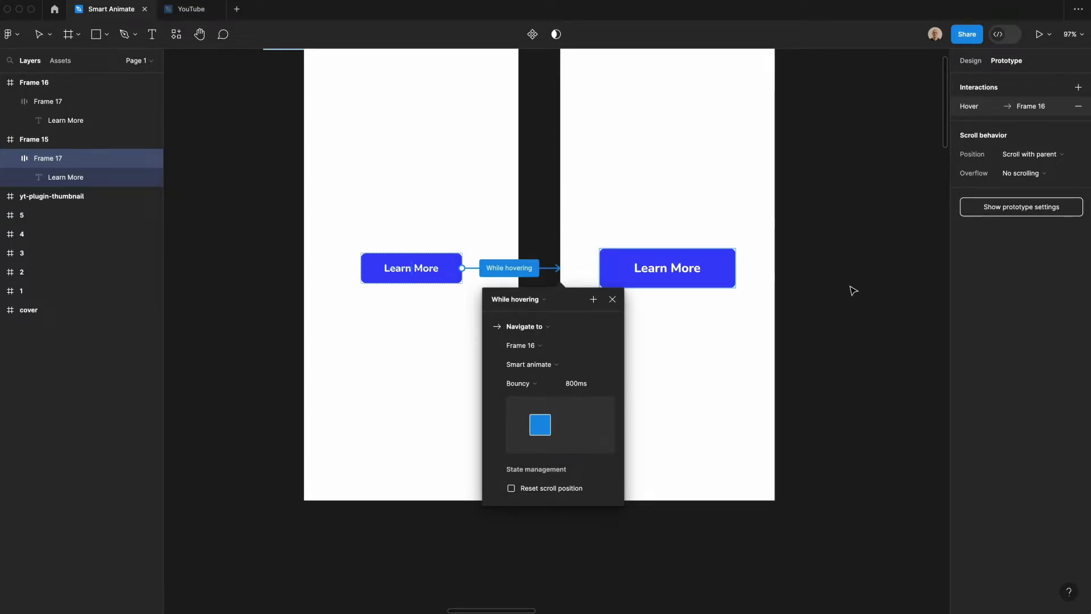
- Open the prototype preview and change the hover easing from Bouncy to Gentle
key("shift+space")
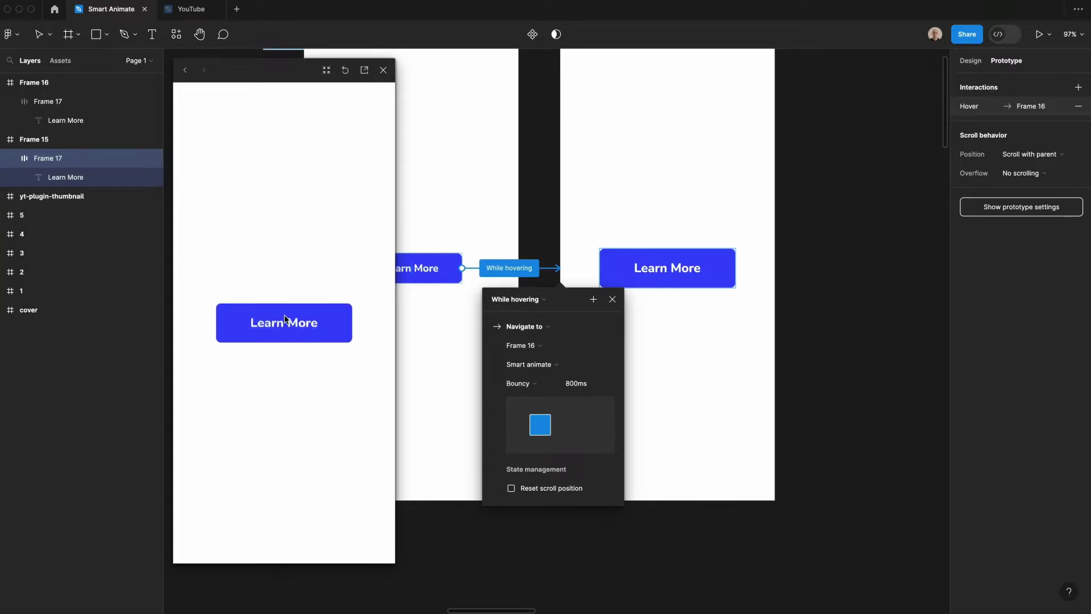
left_click(537, 384)
left_click(534, 355)
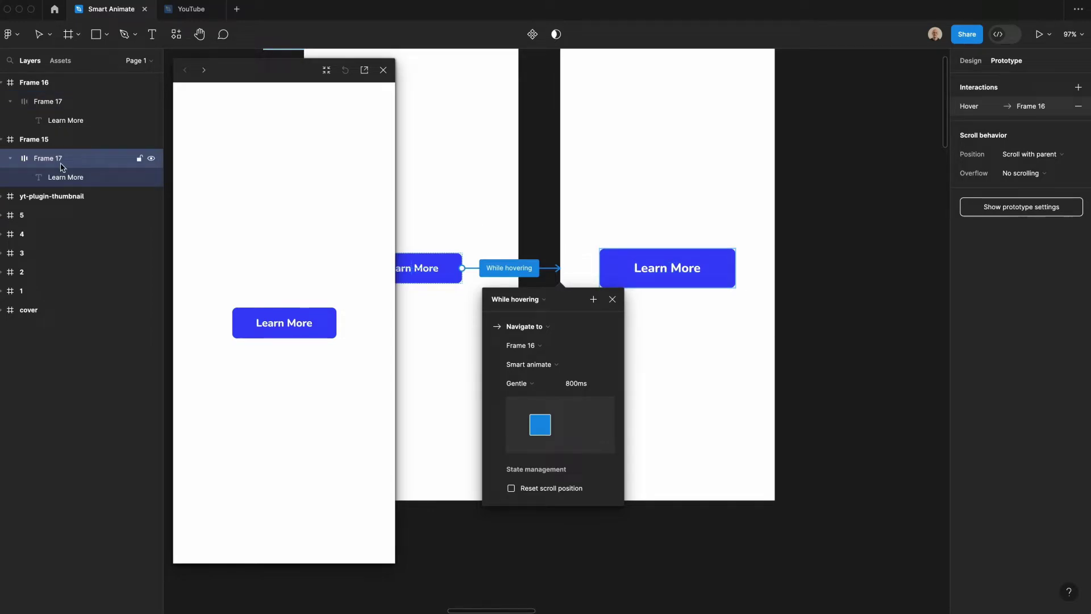
- Rename the Frame 16 button layer from Frame 17 to Frame 18
left_click(64, 102)
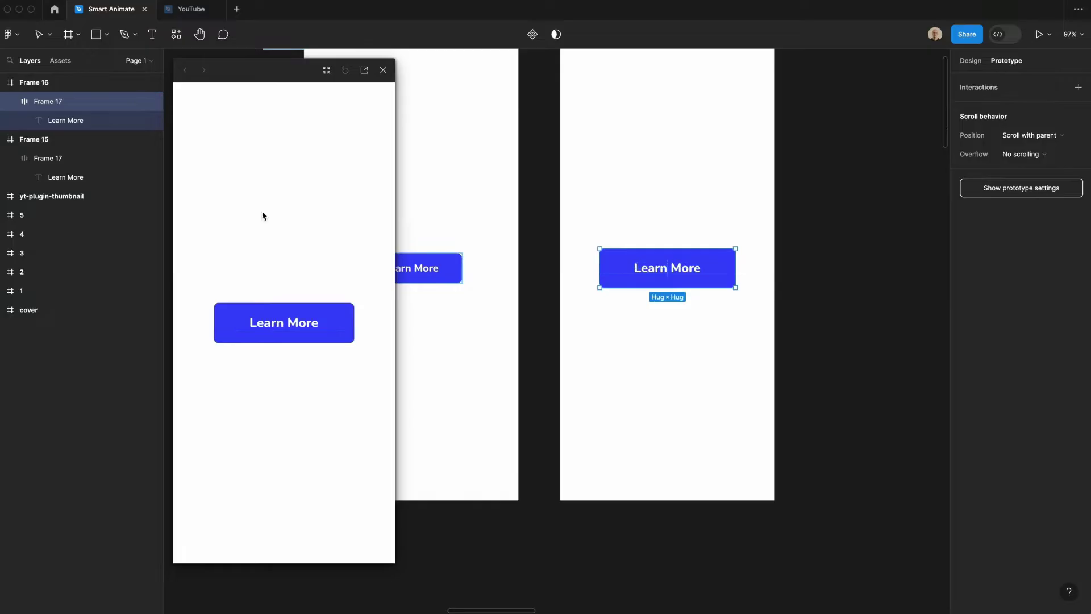
double_click(65, 102)
key("Right")
key("BackSpace")
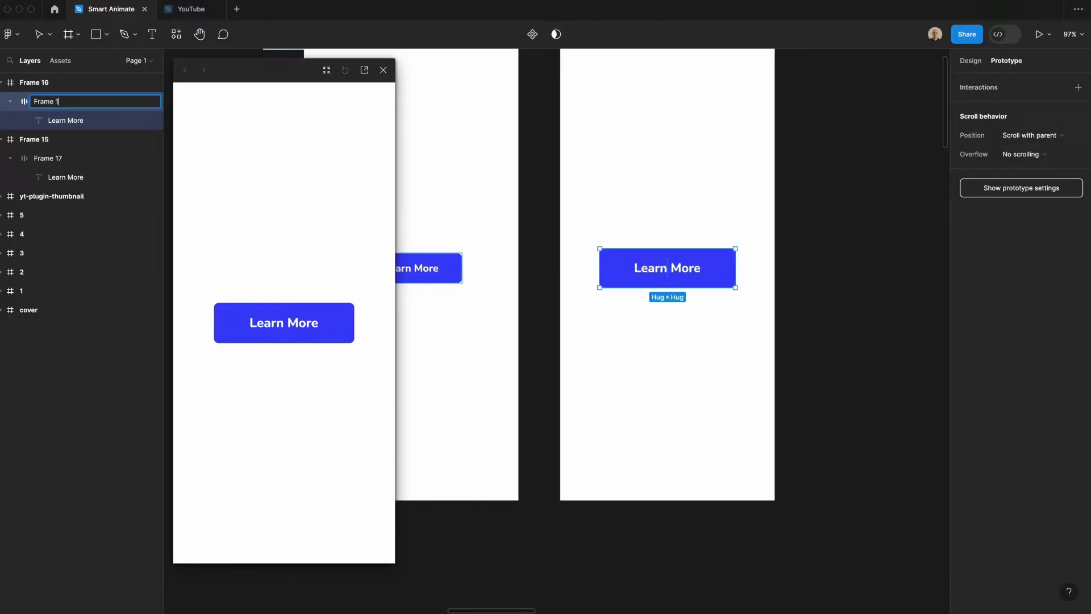
key("Return")
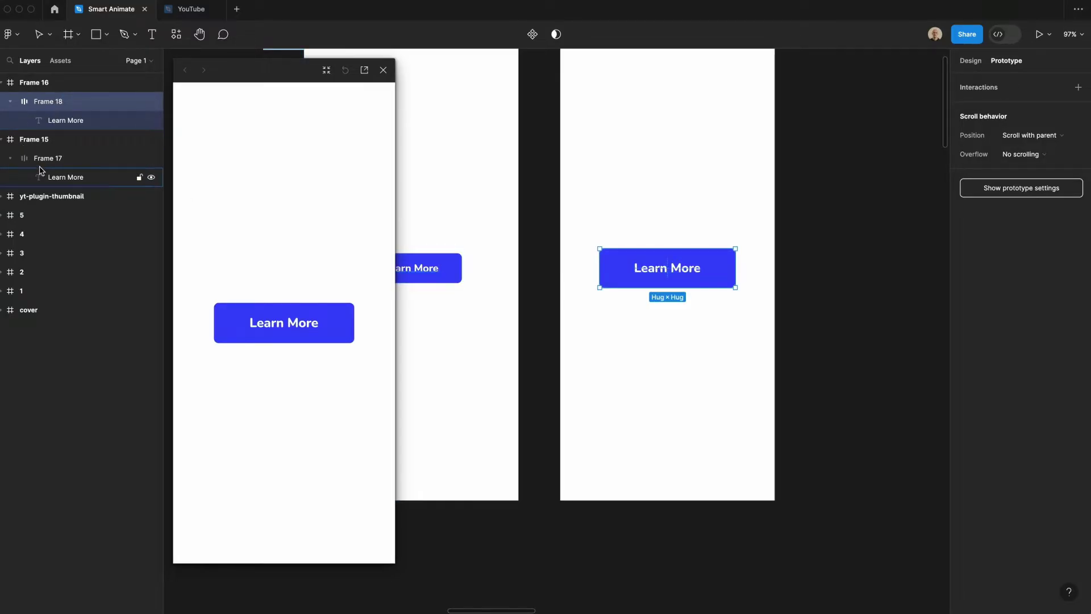
- Review the Frame 15 button's interaction, then undo the rename back to Frame 17
left_click(101, 161)
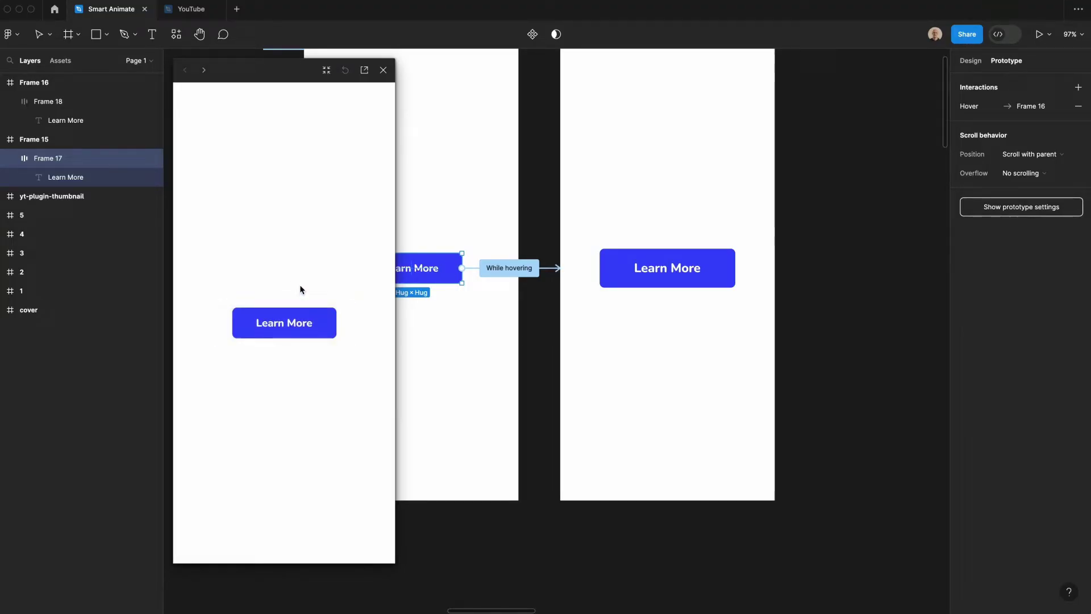
key("super+z")
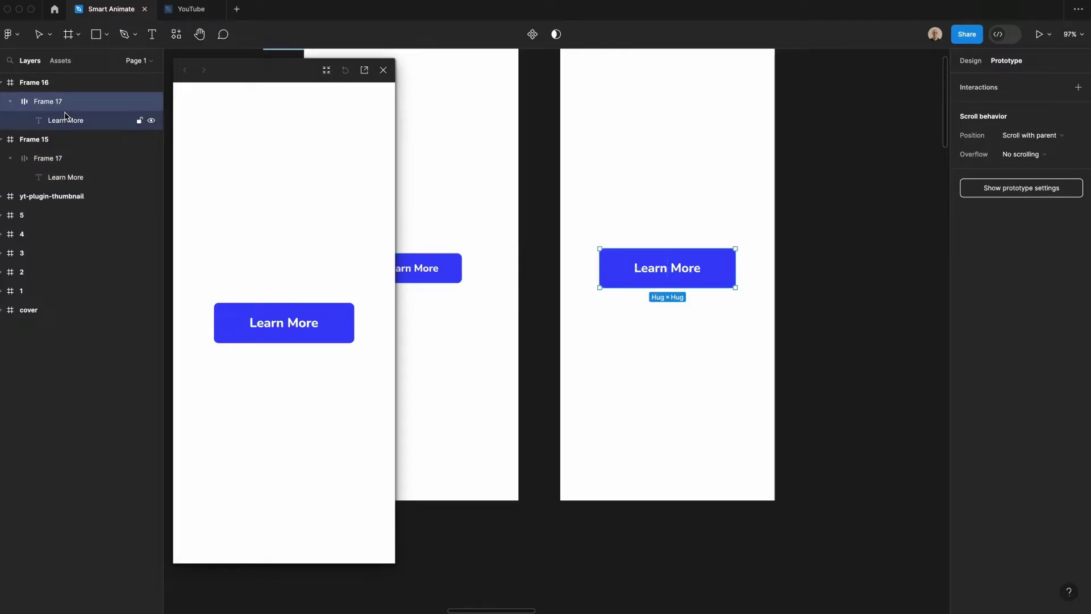
left_click(438, 212)
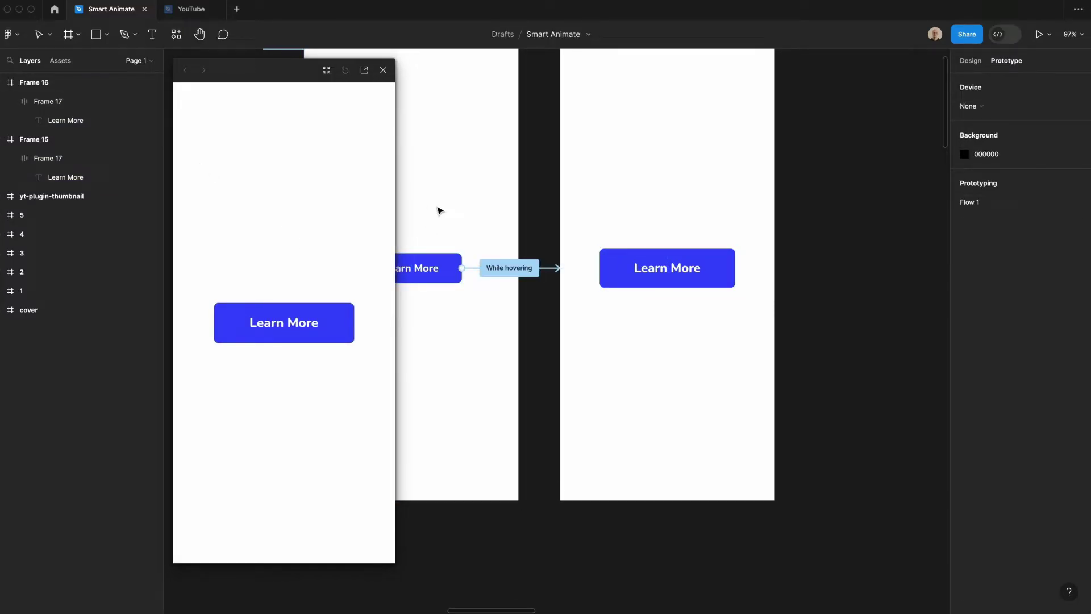
left_click(86, 139)
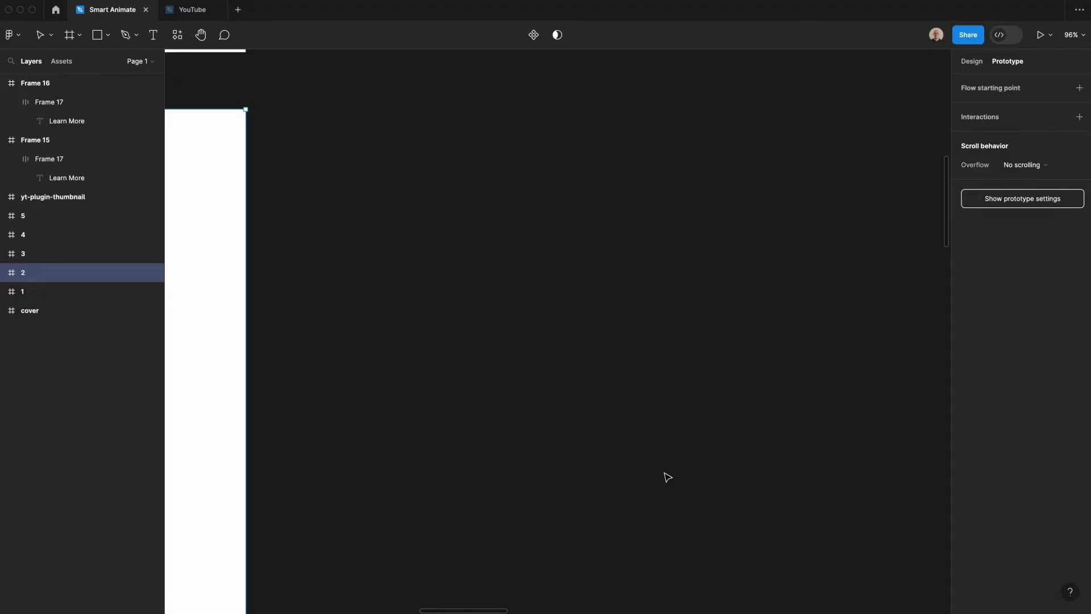
- Draw a new 375×812 frame, Frame 18, and duplicate it to the right as Frame 19
scroll(571, 413, "right", 5)
left_click(570, 412)
key("f")
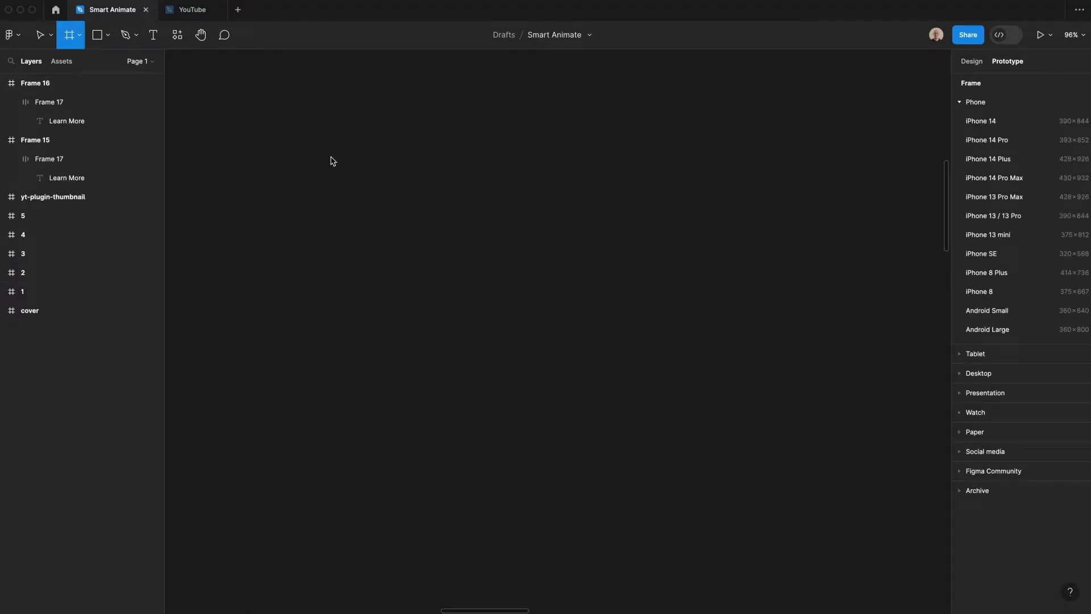
left_click_drag(309, 155, 515, 447)
left_click(972, 60)
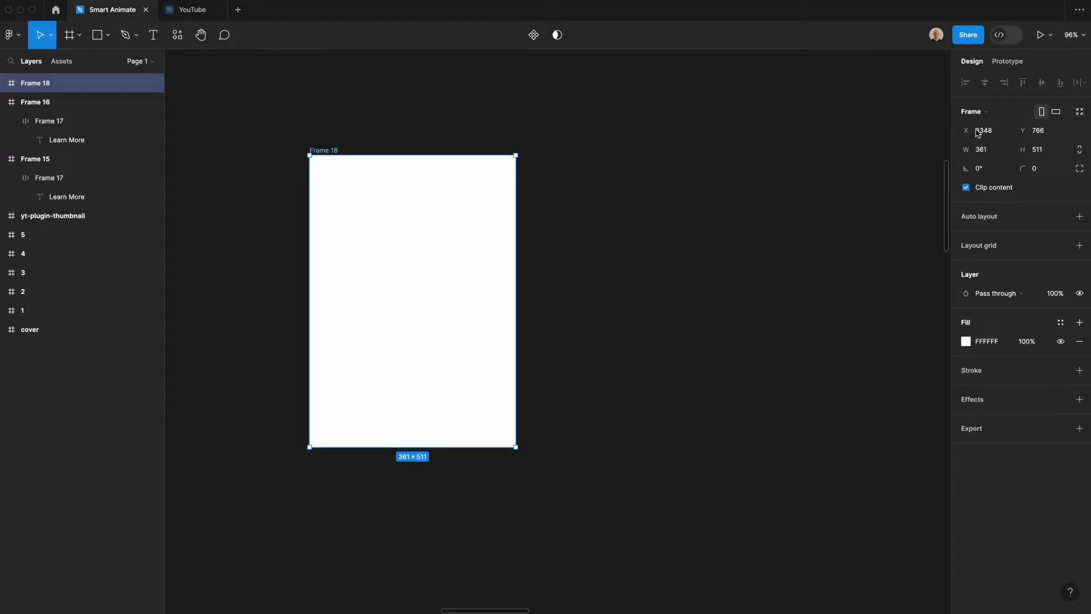
left_click(982, 152)
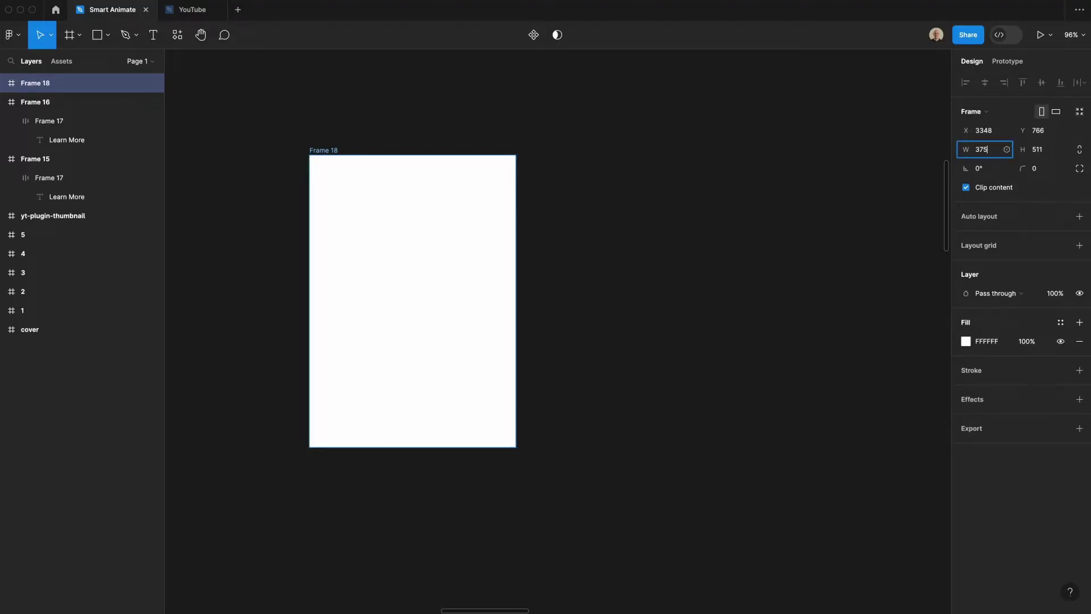
key("Tab")
type("812")
key("Return")
scroll(503, 224, "down", 2)
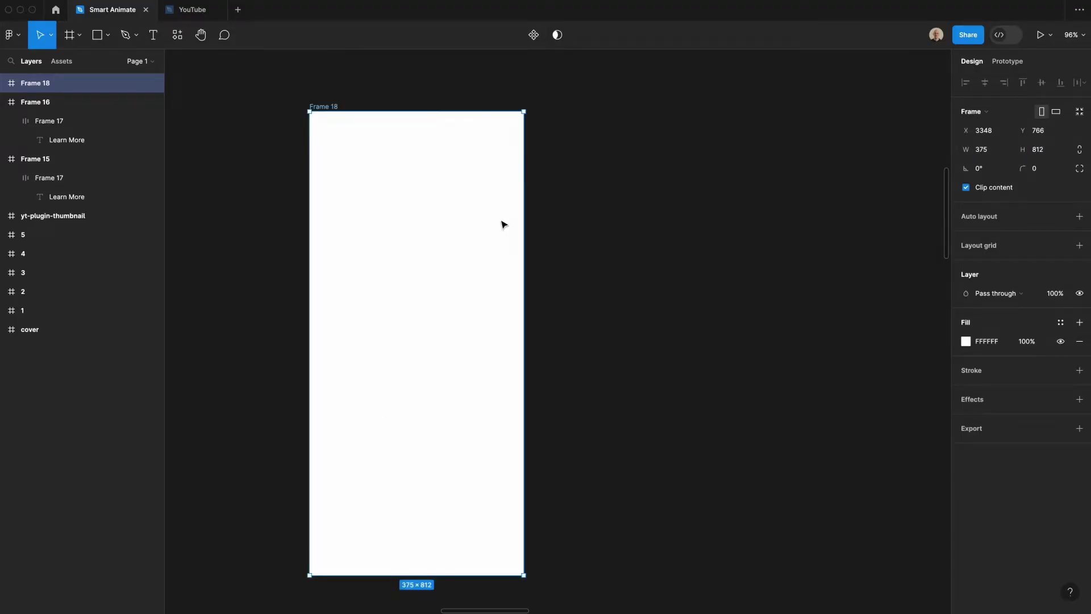
left_click_drag(443, 240, 695, 249)
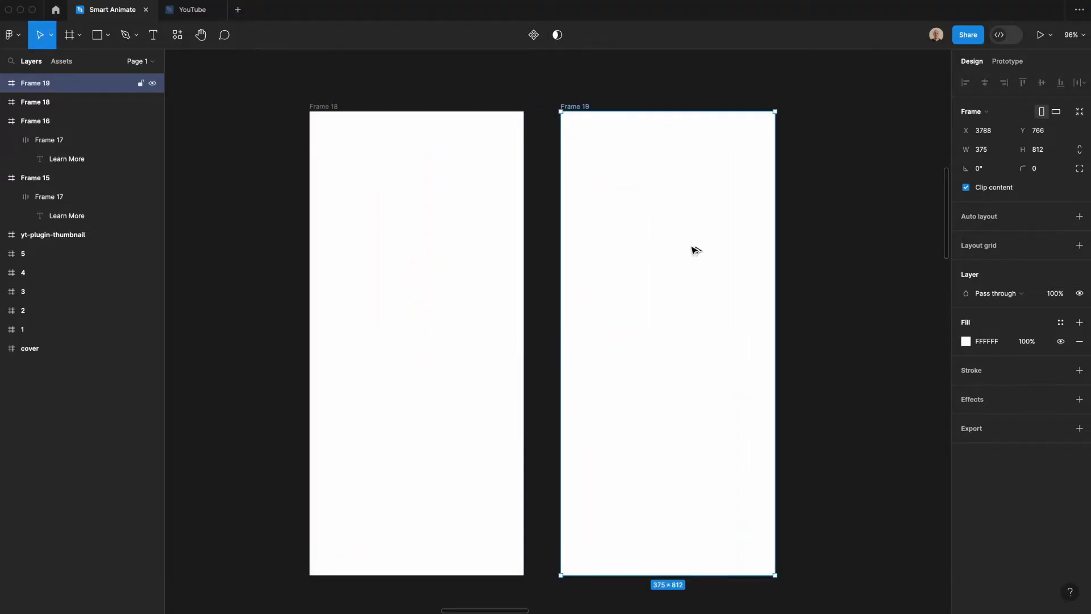
left_click(543, 260)
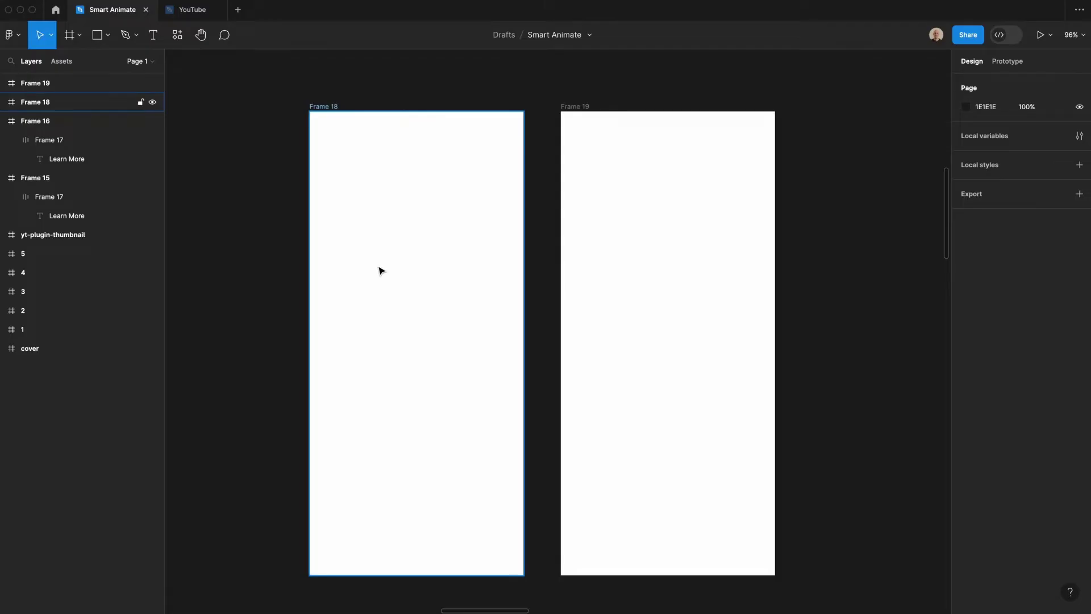
- Draw a 311×56 blue 374BFF bar and centre it in Frame 18
key("r")
left_click_drag(370, 251, 486, 281)
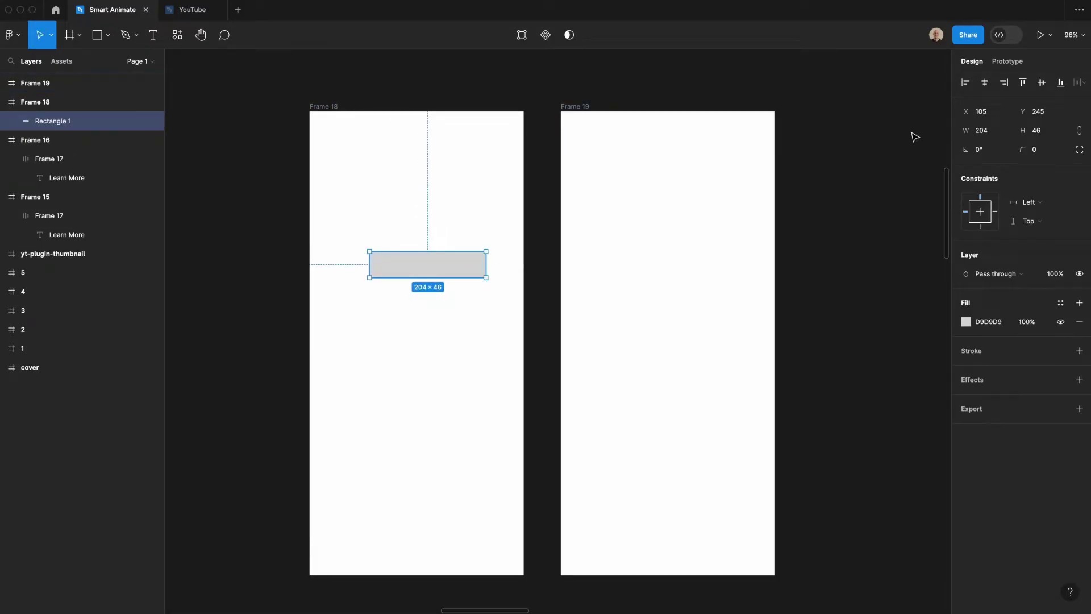
left_click(965, 323)
left_click(866, 551)
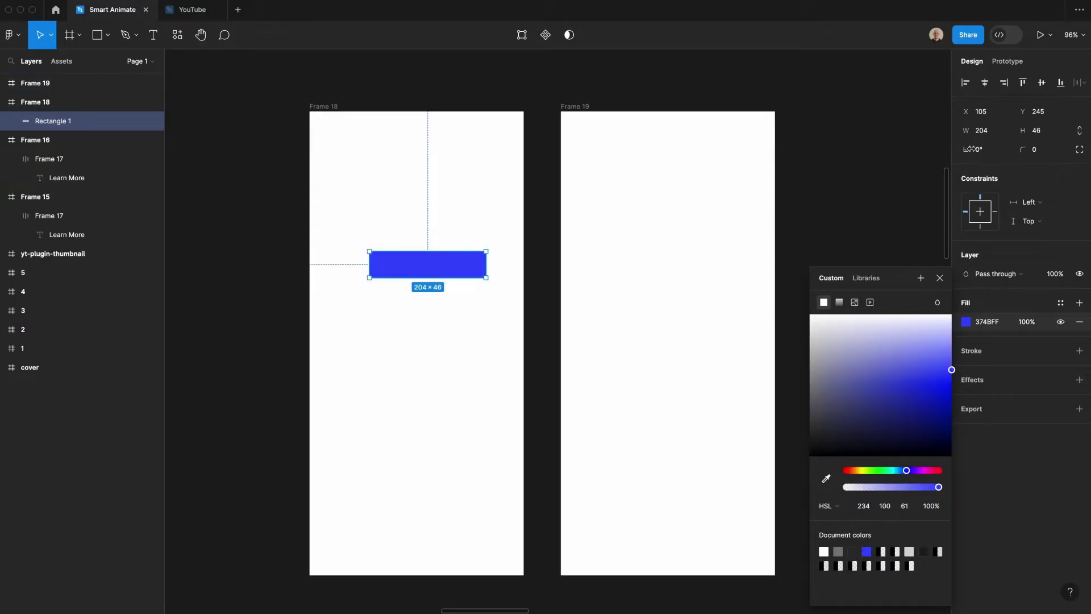
left_click(1037, 130)
type("5")
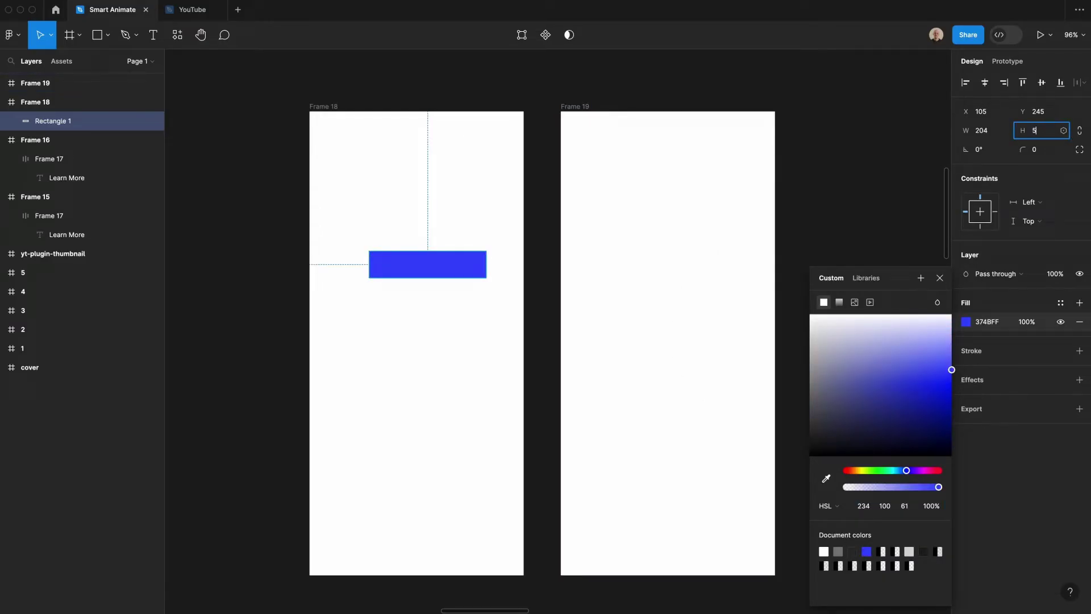
type("6")
key("Return")
left_click(991, 134)
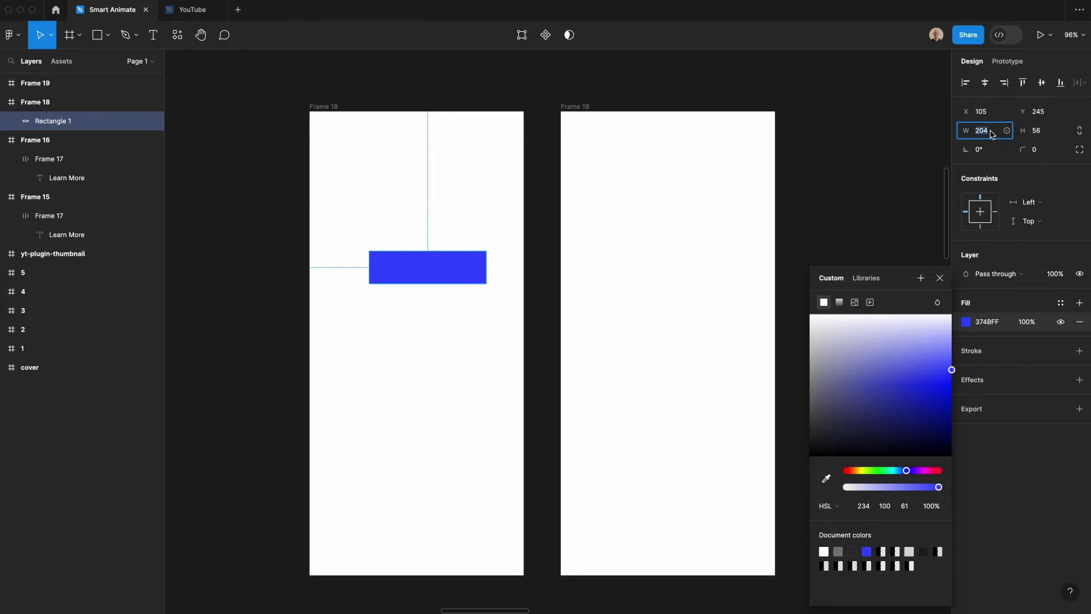
type("311")
key("Return")
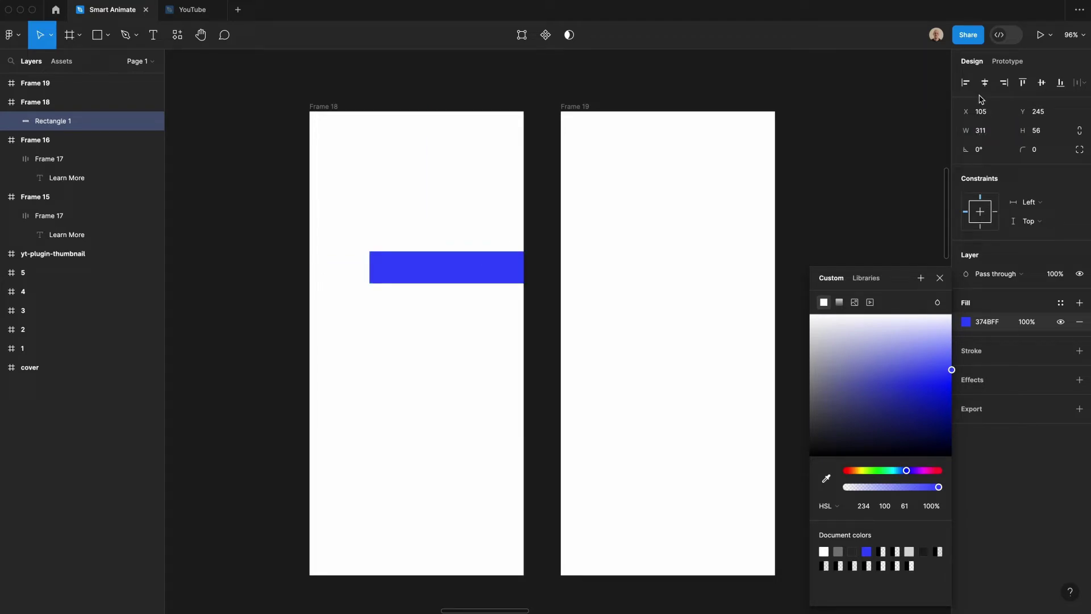
left_click(985, 83)
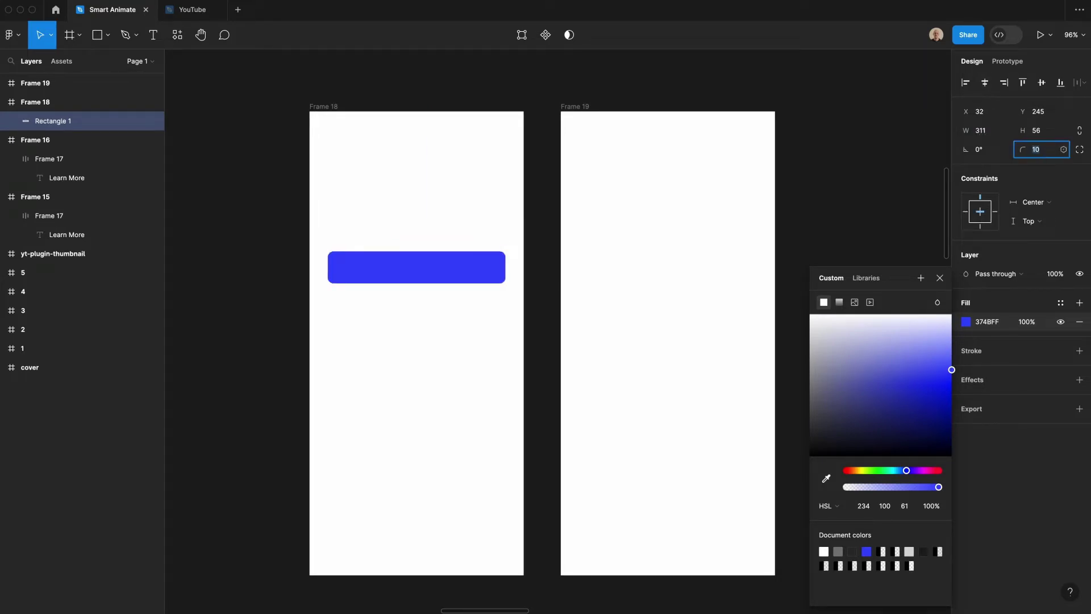
left_click(872, 165)
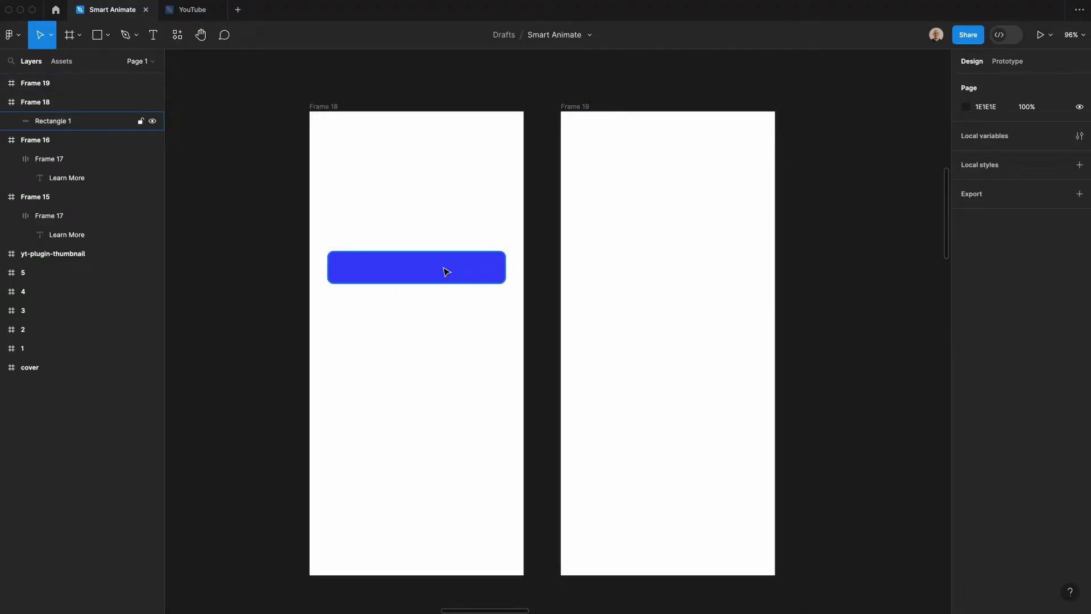
left_click_drag(446, 271, 438, 346)
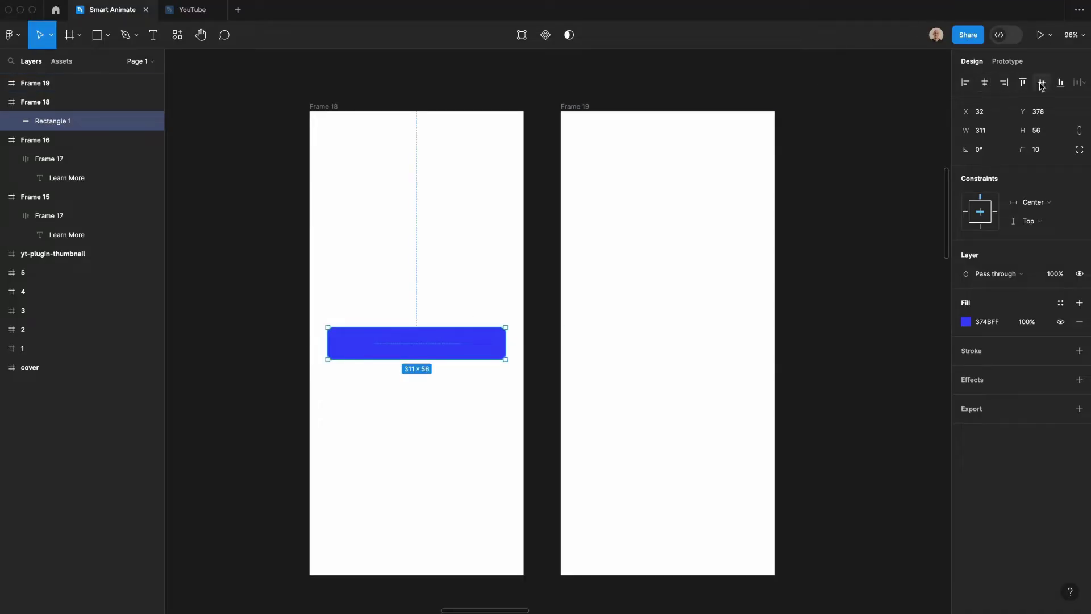
- Copy the bar into Frame 19 and set Frame 18's bar to 50% fill opacity
left_click_drag(381, 355, 639, 352)
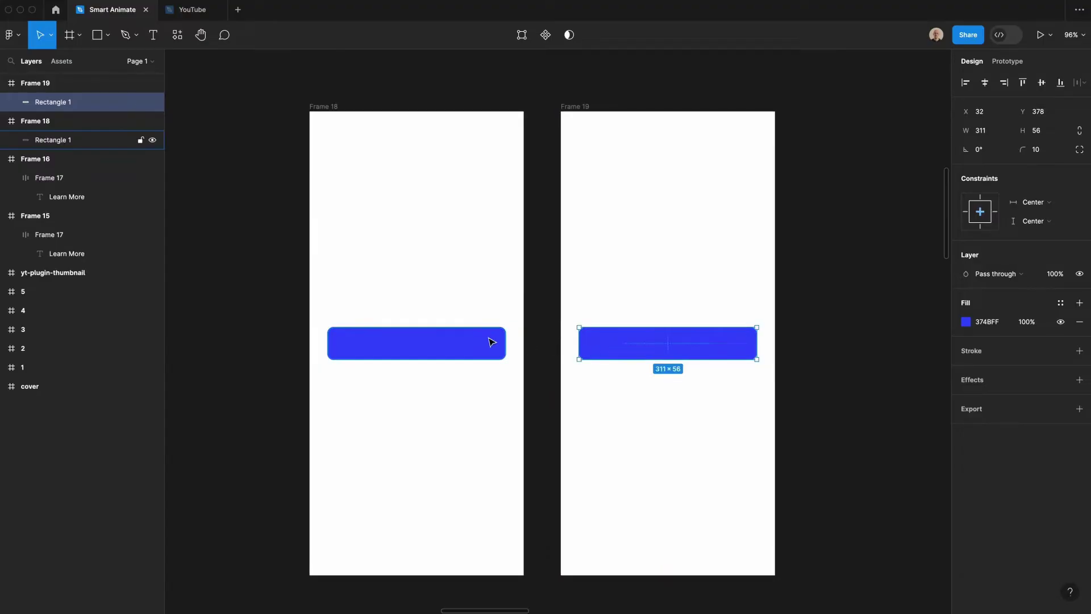
left_click(466, 340)
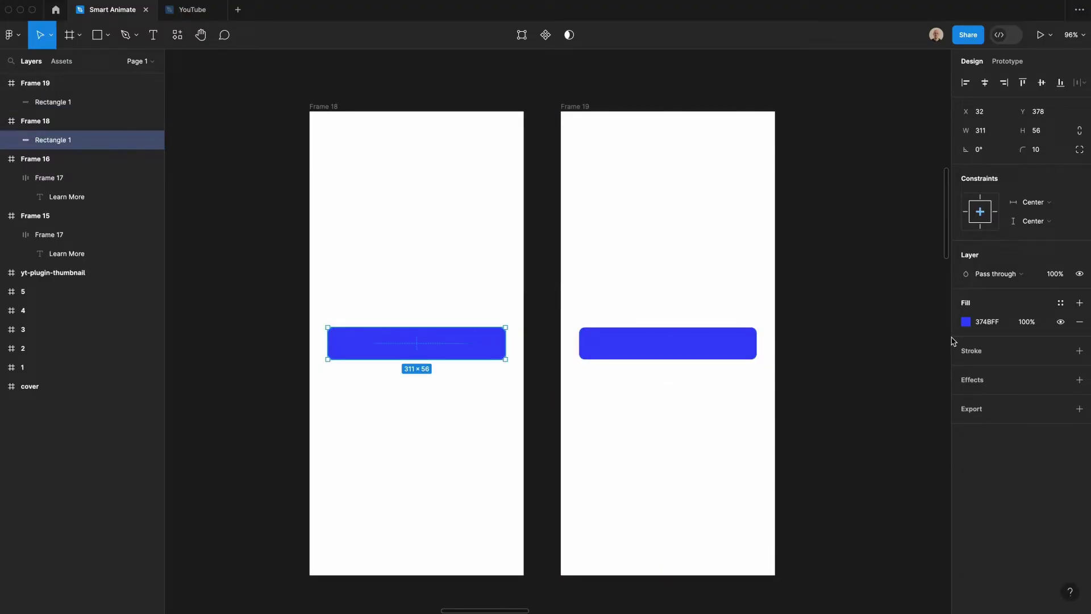
left_click(1026, 322)
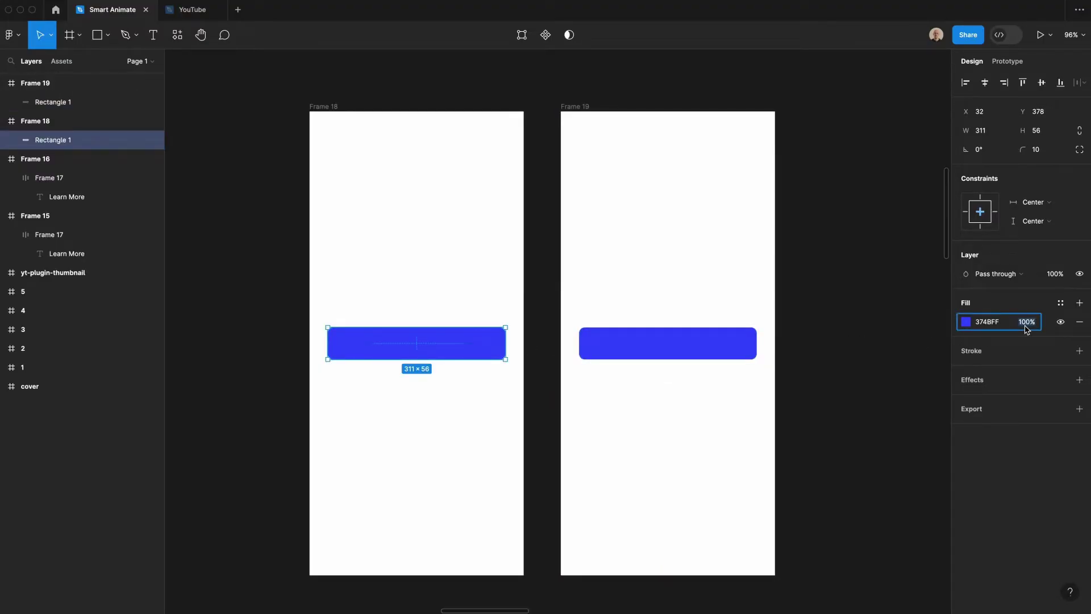
type("50")
key("Return")
- Link Frame 18's bar to Frame 19, and Frame 19's bar back to Frame 18
left_click(767, 229)
key("shift+e")
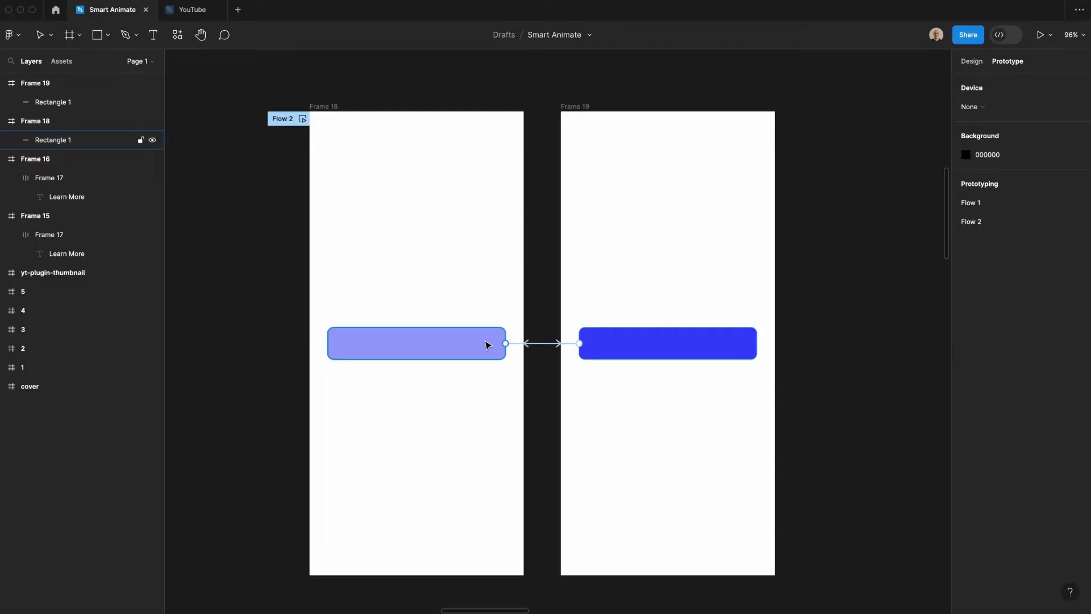
left_click(487, 343)
left_click(596, 344)
left_click(492, 348)
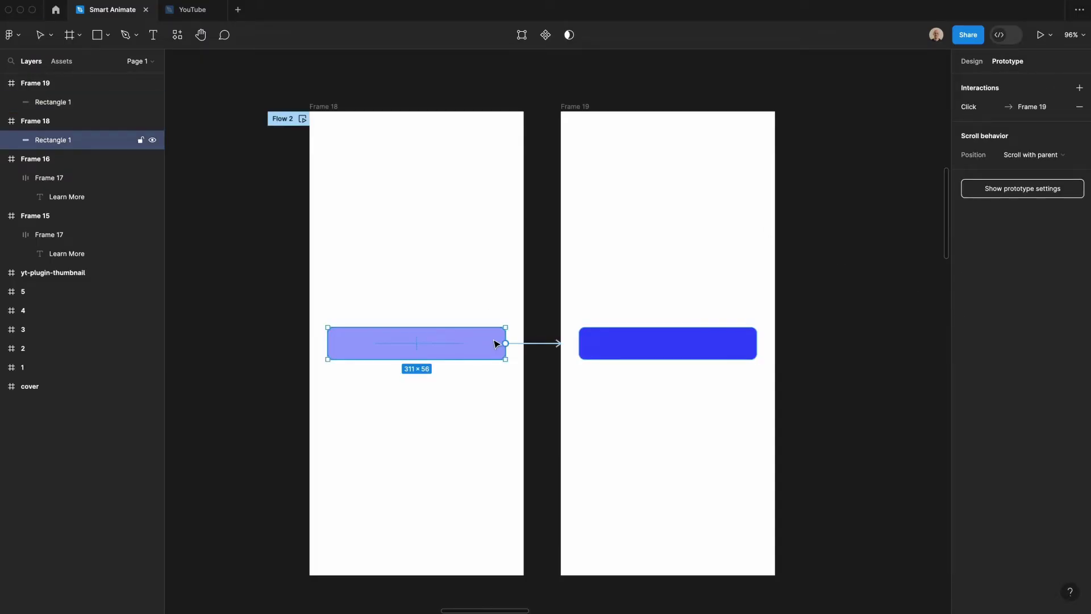
left_click_drag(506, 343, 530, 348)
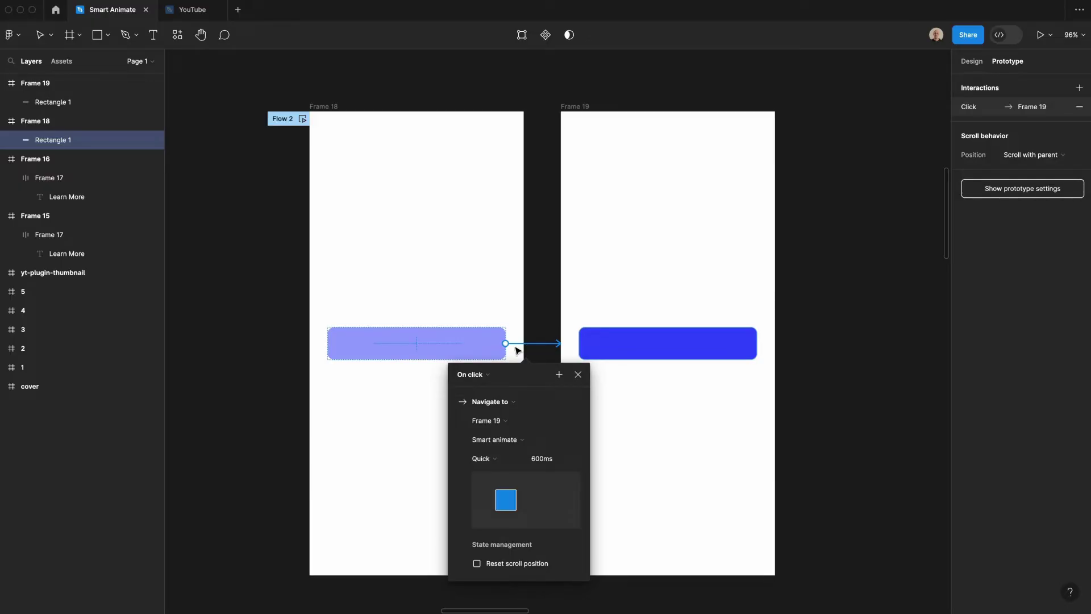
left_click(594, 337)
left_click_drag(579, 343, 539, 348)
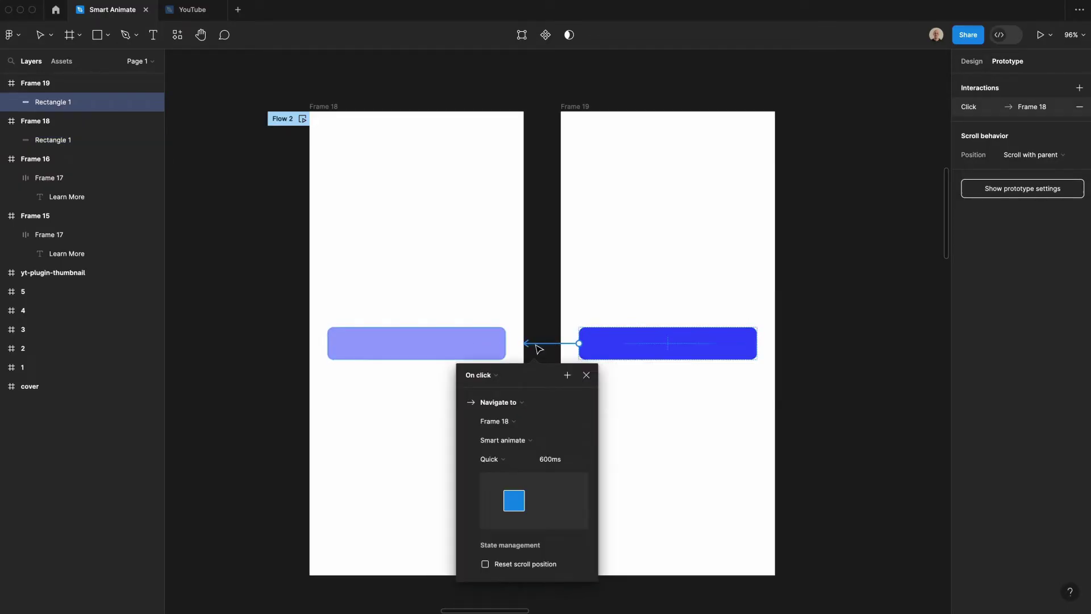
left_click(541, 297)
- Preview Flow 2 and tap the bar back and forth to test both transitions
left_click(303, 118)
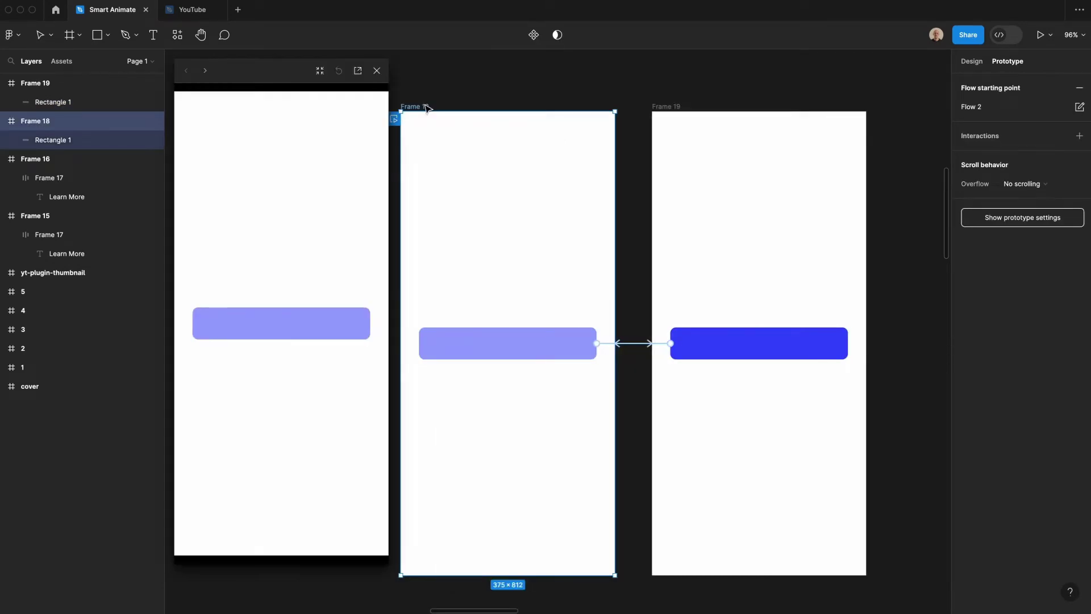
left_click(333, 321)
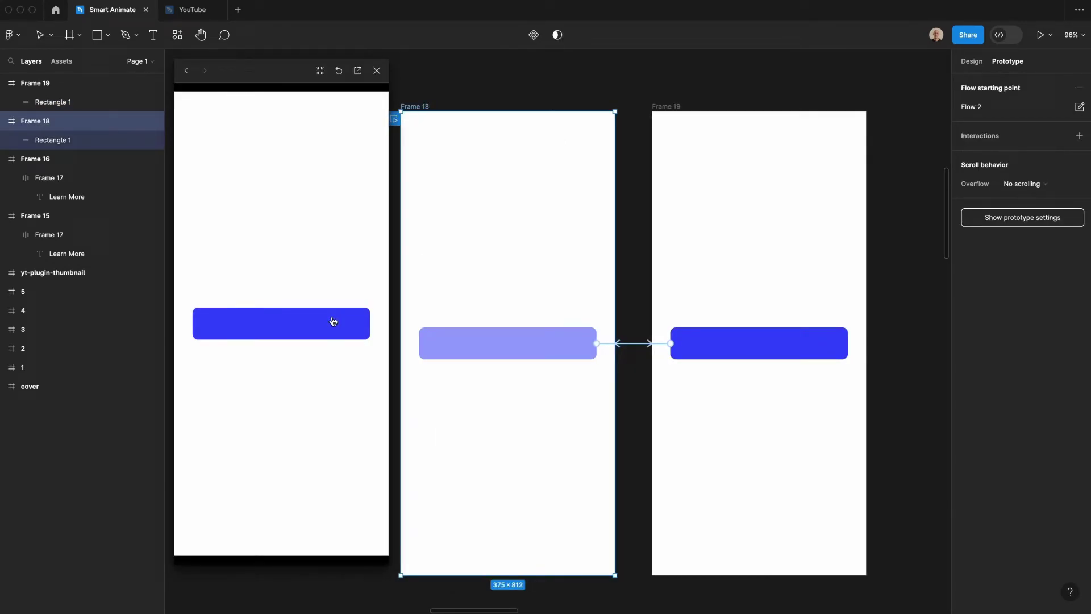
left_click(333, 321)
left_click(333, 321)
left_click(333, 321)
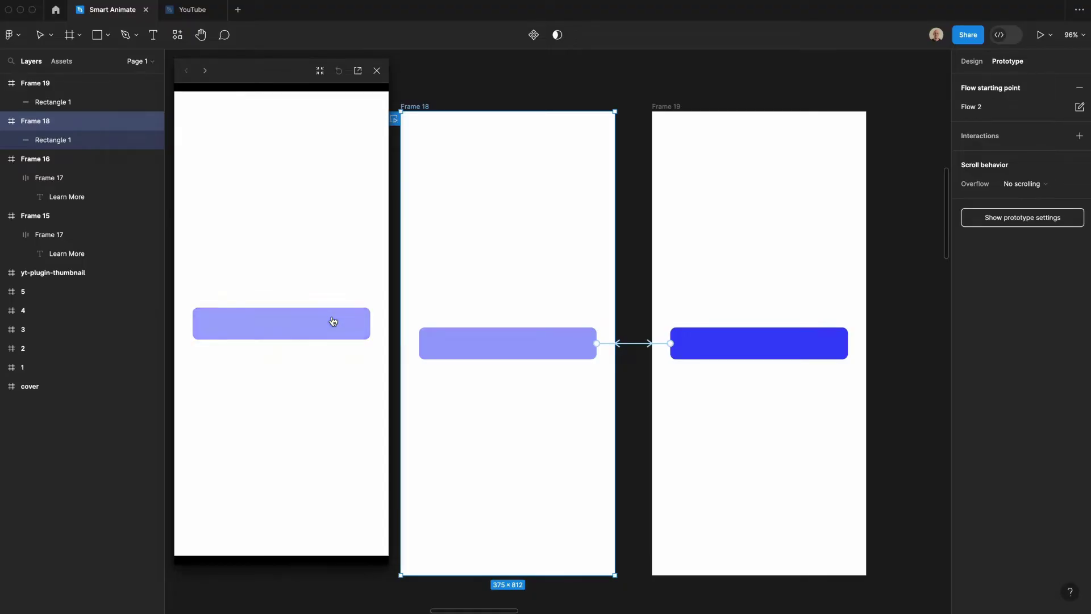
- Set the easing of both bar transitions to Slow
left_click(607, 344)
left_click(600, 455)
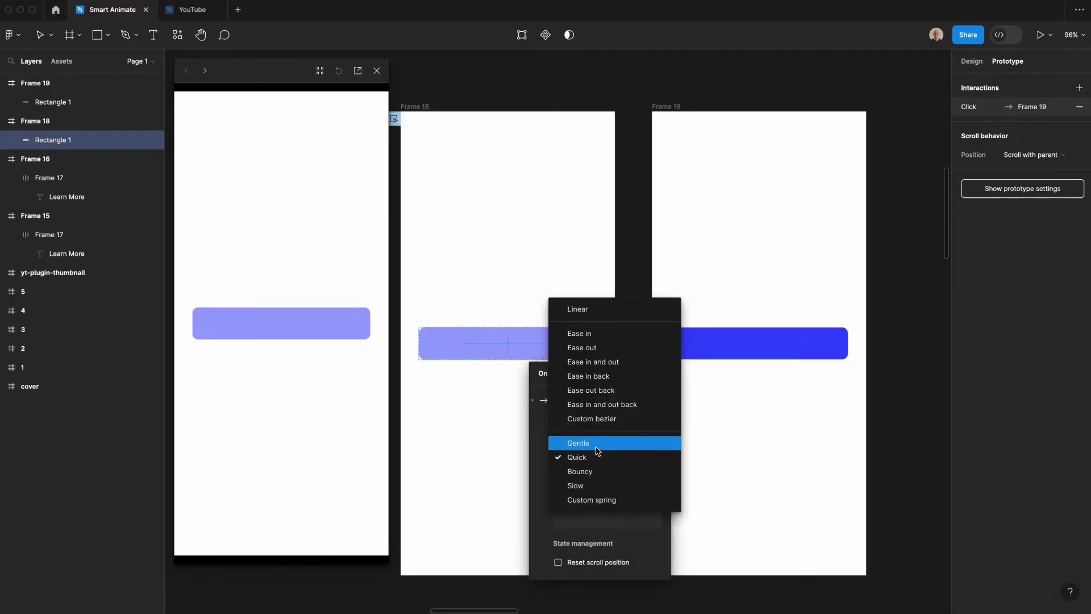
left_click(592, 486)
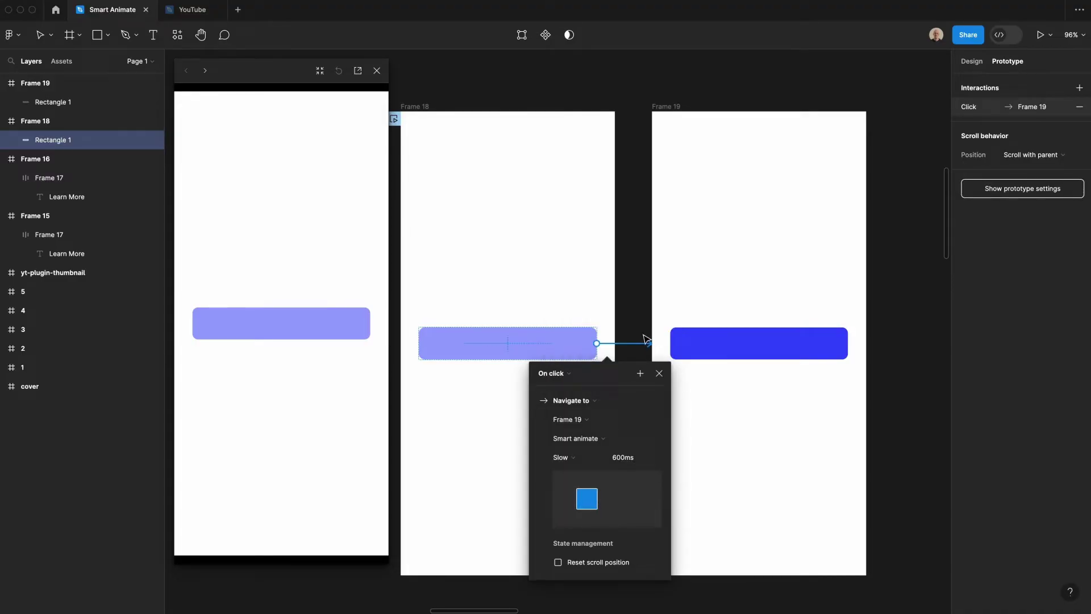
left_click(674, 318)
left_click(672, 346)
left_click(662, 346)
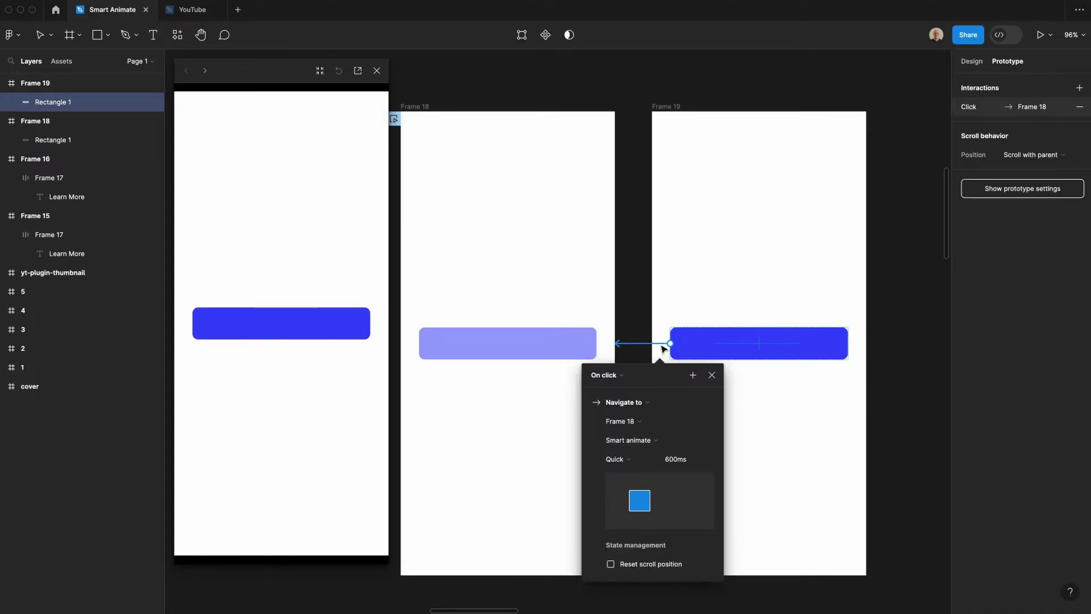
left_click(622, 459)
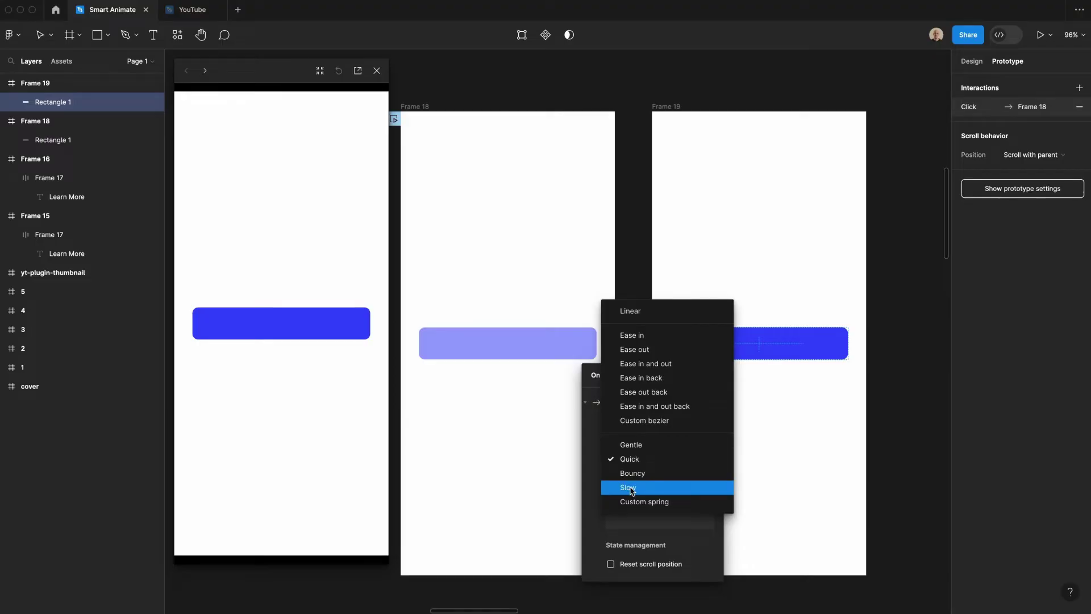
left_click(628, 487)
- Replay the slow transitions and the fade to the transparent bar in the preview
left_click(341, 333)
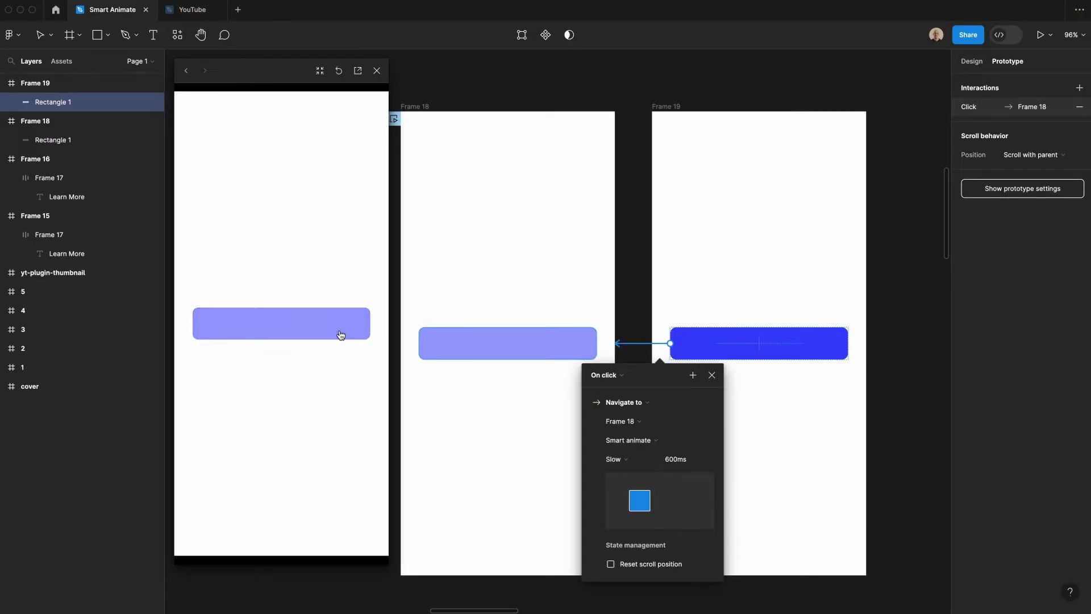
left_click(341, 334)
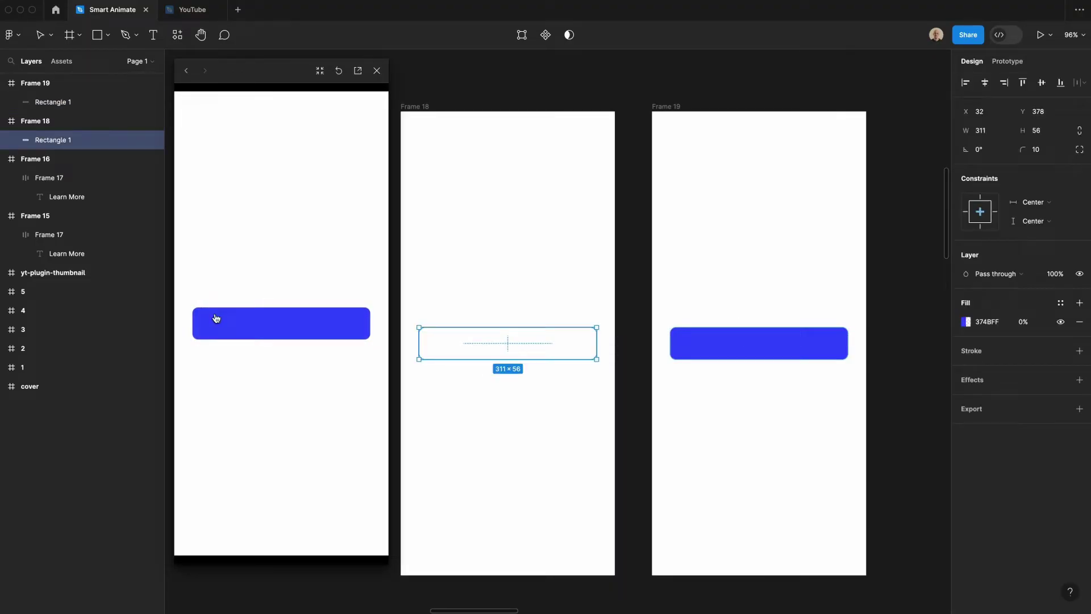
left_click(214, 317)
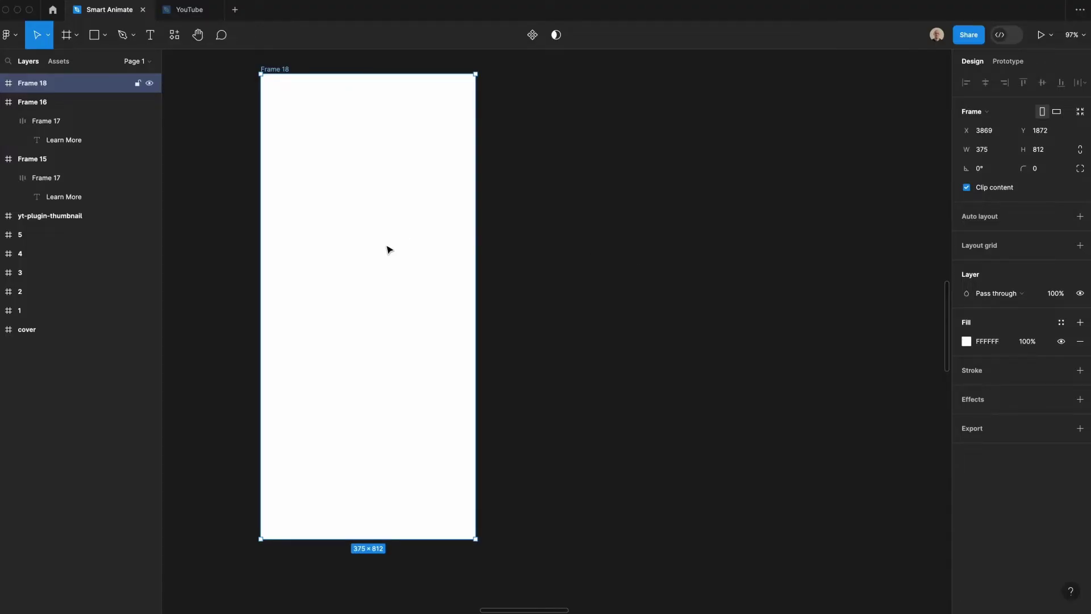
- Duplicate Frame 18 beside itself and draw an 80 × 80 square in Frame 18
left_click_drag(390, 246, 664, 269)
left_click(839, 246)
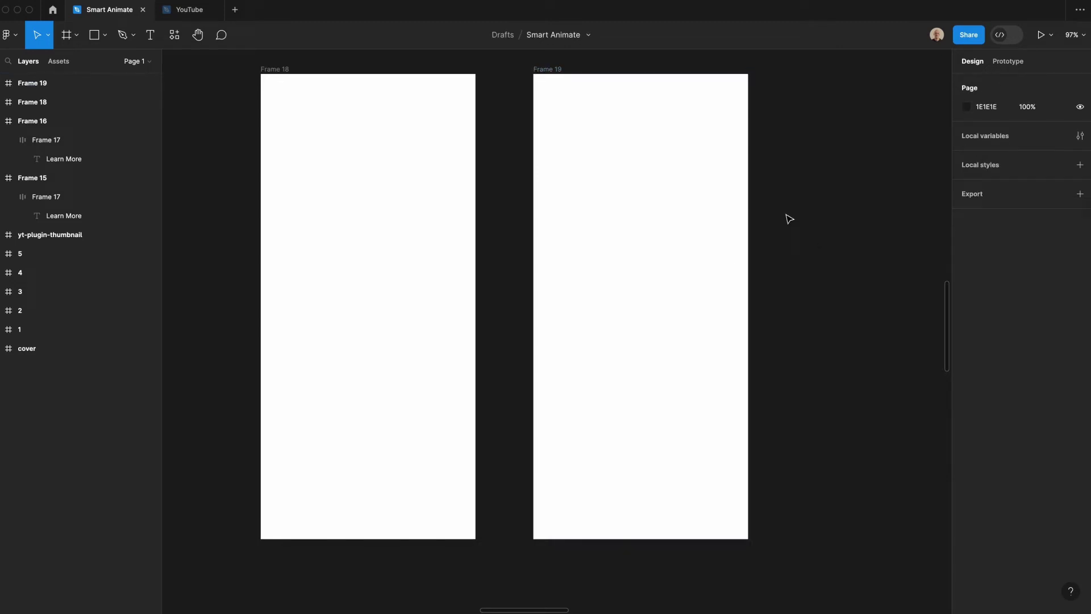
key("r")
left_click_drag(296, 189, 334, 227)
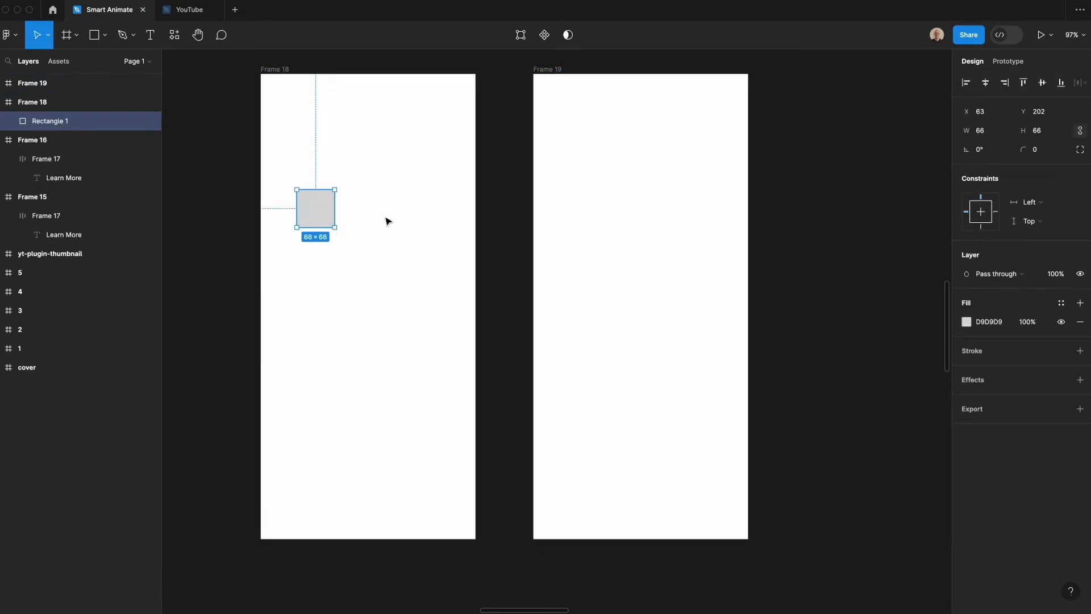
left_click(1001, 134)
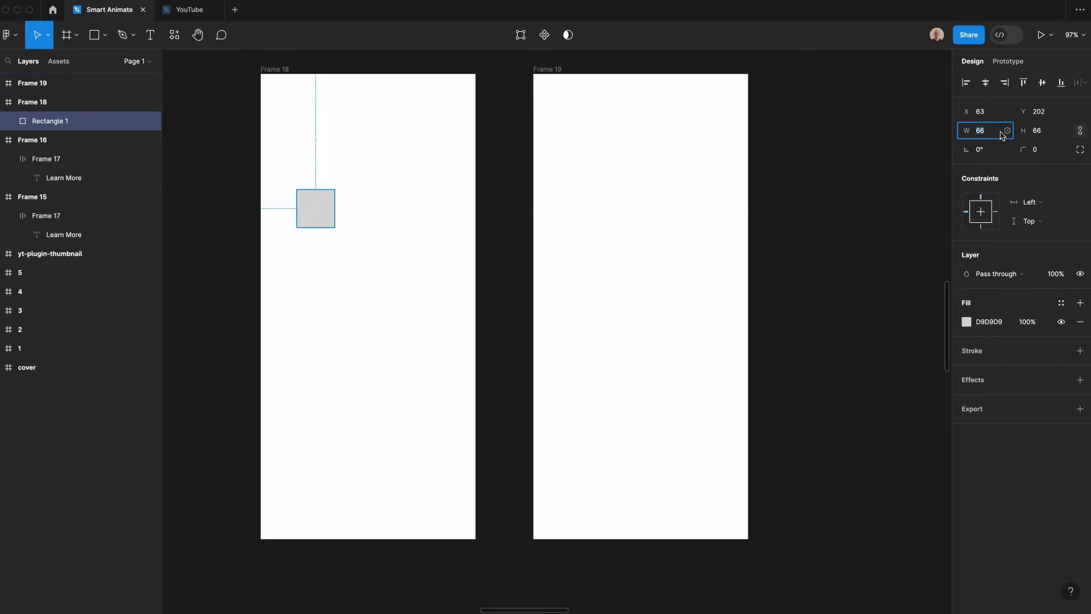
type("80")
key("Tab")
type("80")
key("Return")
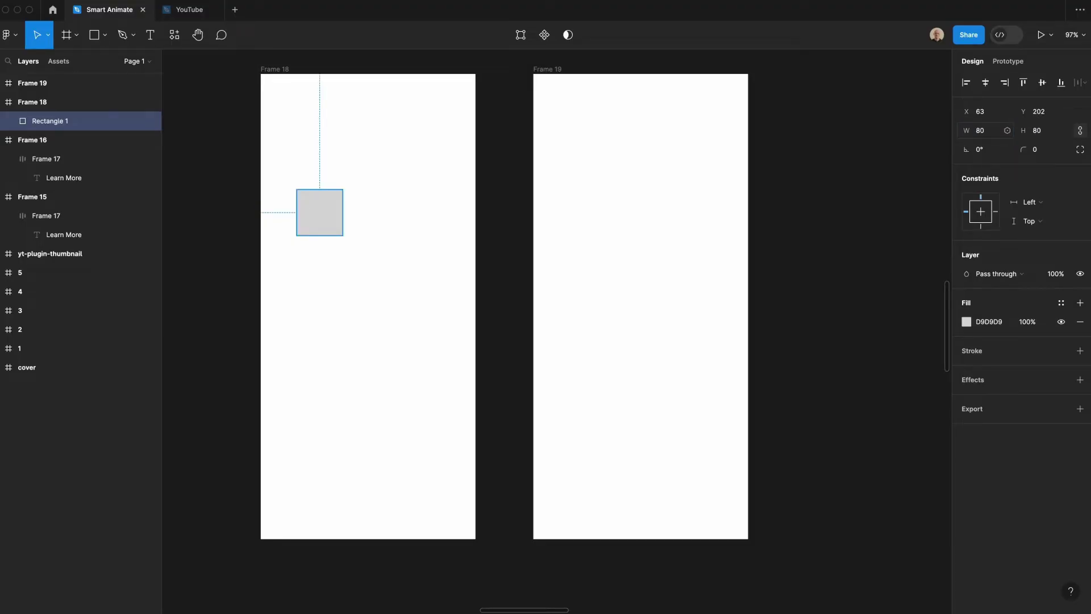
- Make the square the document's blue with corner radius 10, centred in Frame 18
left_click(966, 322)
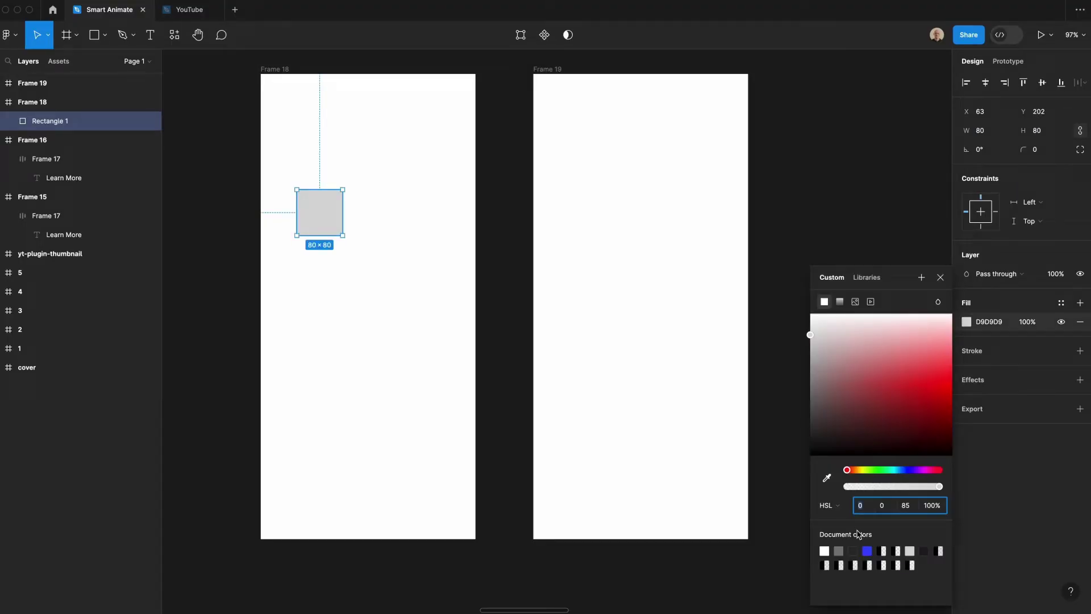
left_click(868, 549)
left_click(1050, 155)
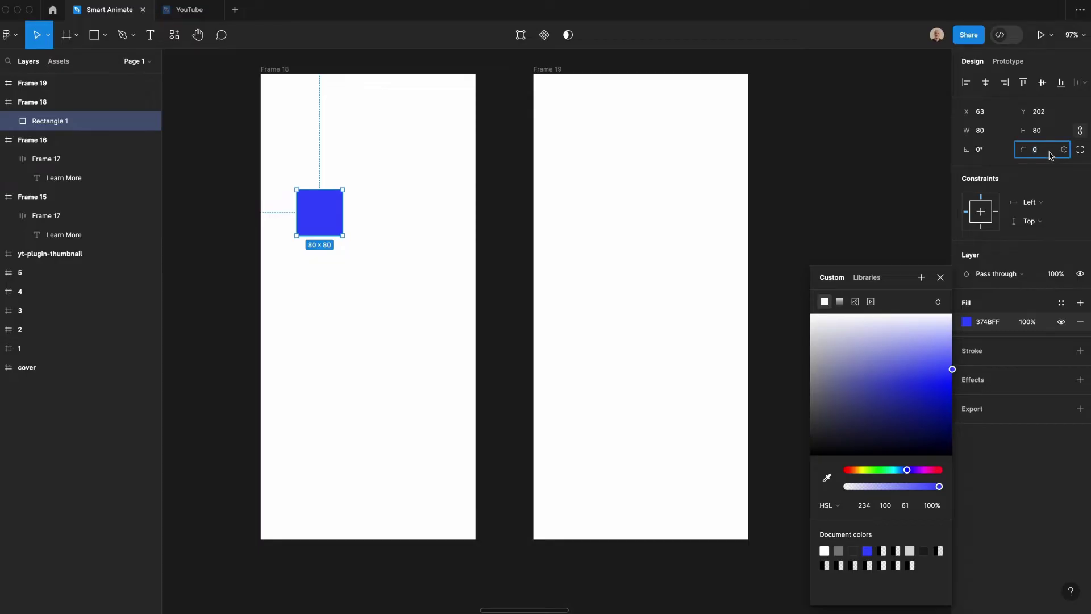
type("10")
key("Return")
left_click(398, 210)
left_click(328, 216)
left_click(989, 85)
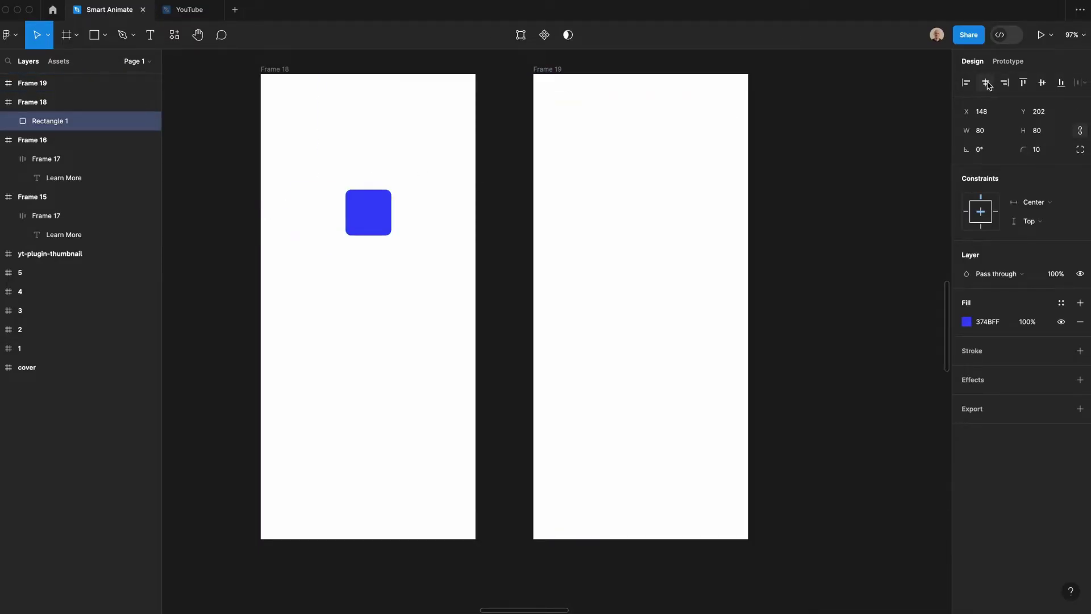
left_click(1041, 84)
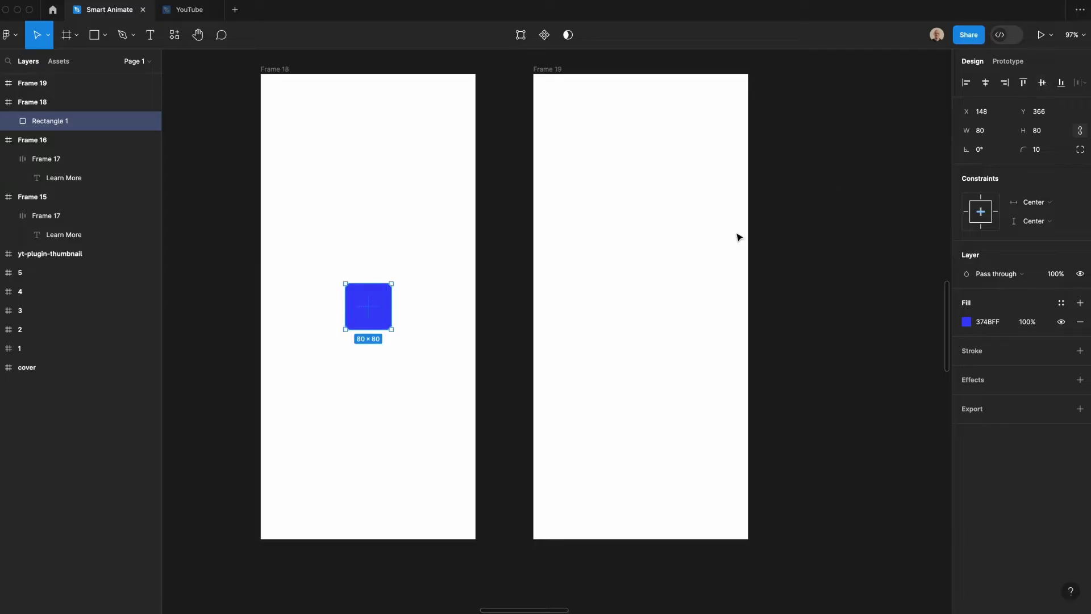
- Paste a copy of the square into Frame 19 at Y 100
left_click(622, 200)
key("ctrl+v")
left_click_drag(638, 313, 640, 179)
left_click(1052, 116)
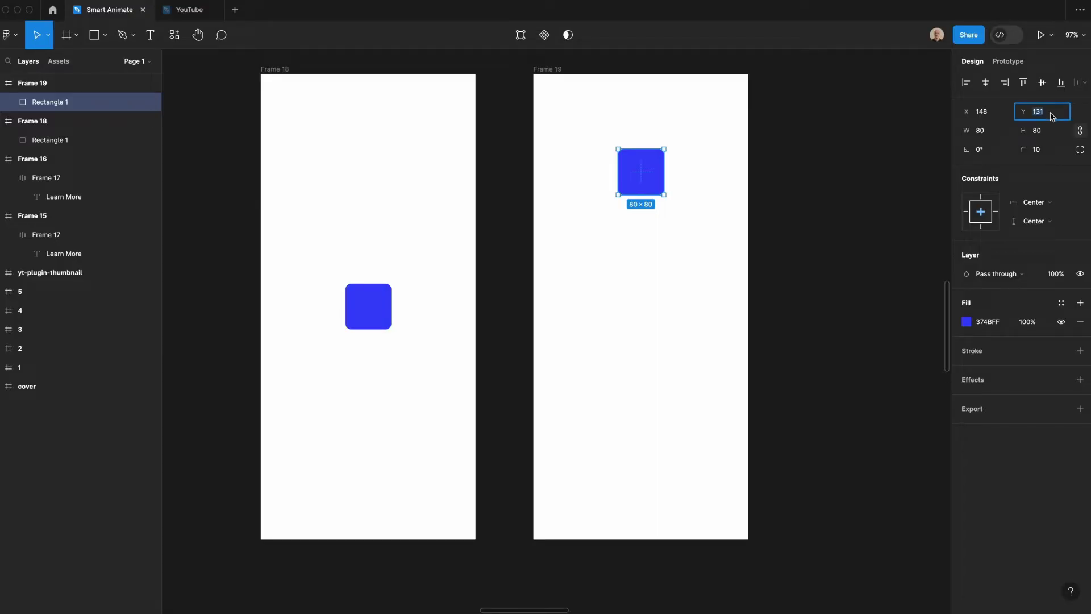
key("Return")
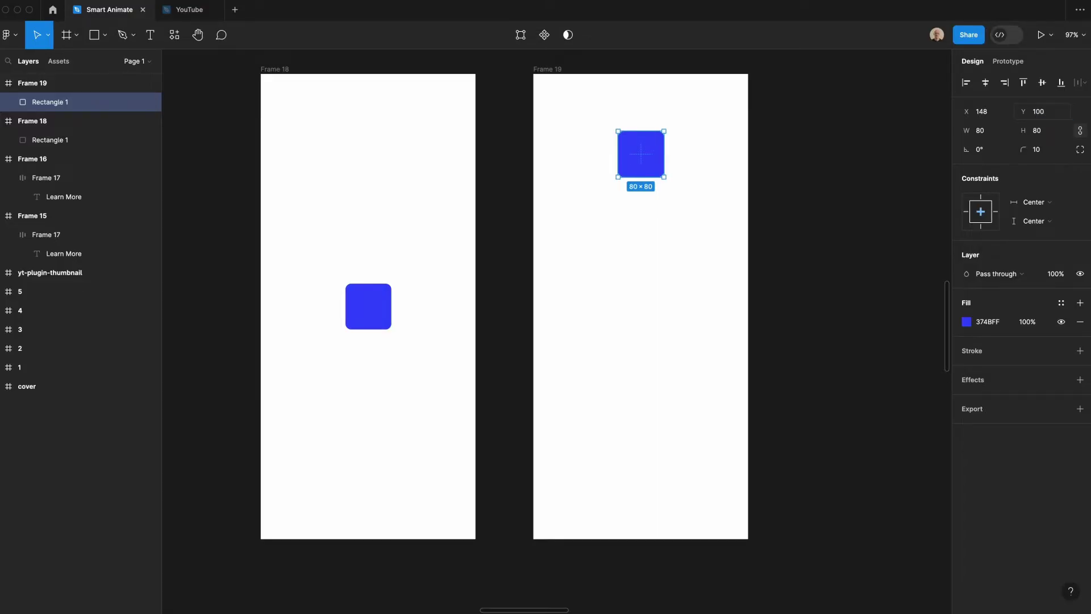
left_click(752, 240)
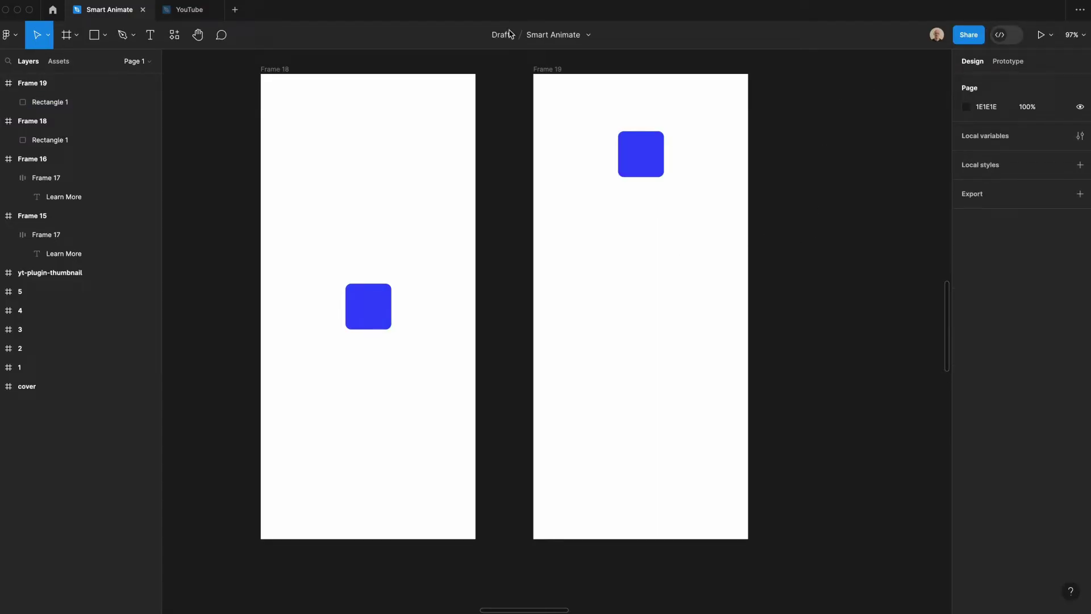
- Duplicate Frame 19 to its right and put Frame 20's square 90 px above the bottom
left_click(546, 69)
key("super+d")
left_click_drag(752, 274, 786, 275)
left_click(829, 177)
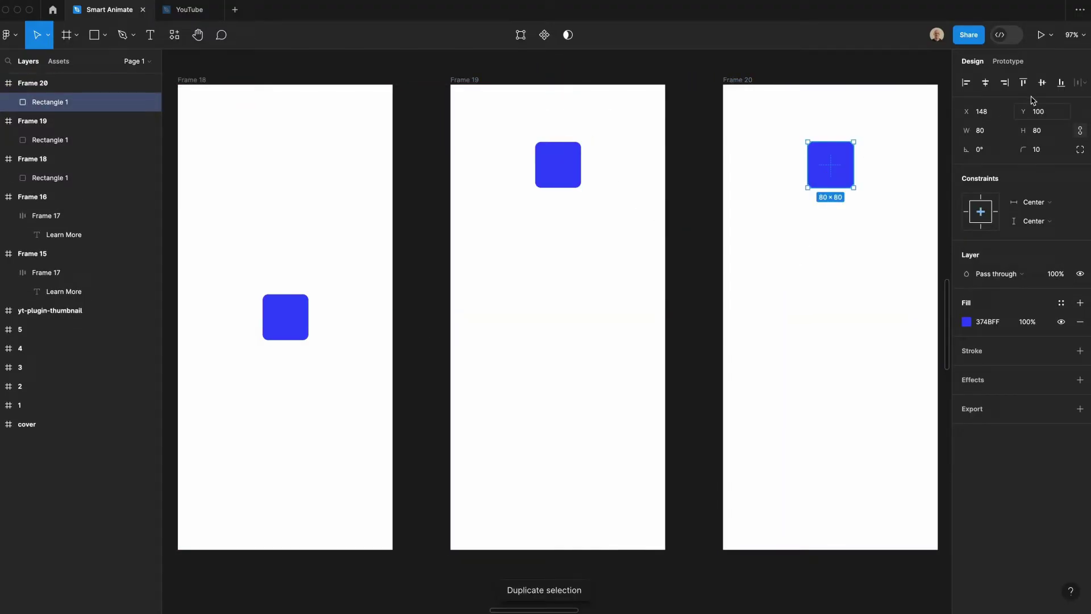
left_click(1061, 84)
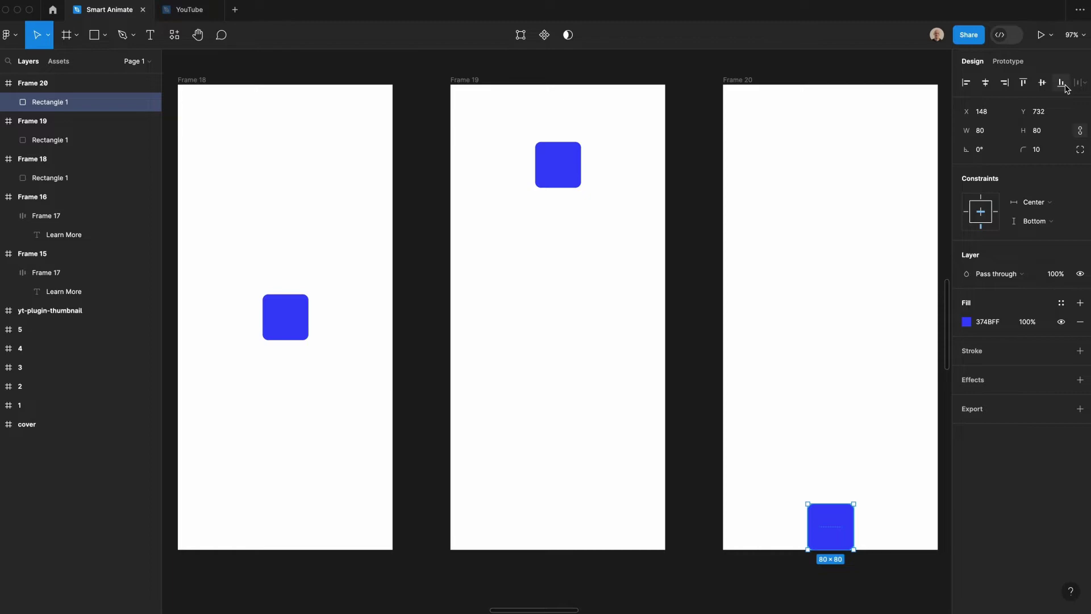
key("shift+Up")
key("shift+Up")
key("shift+Up")
key("shift+Up")
key("shift+Up")
key("shift+Up")
key("shift+Up")
key("shift+Up")
key("shift+Up")
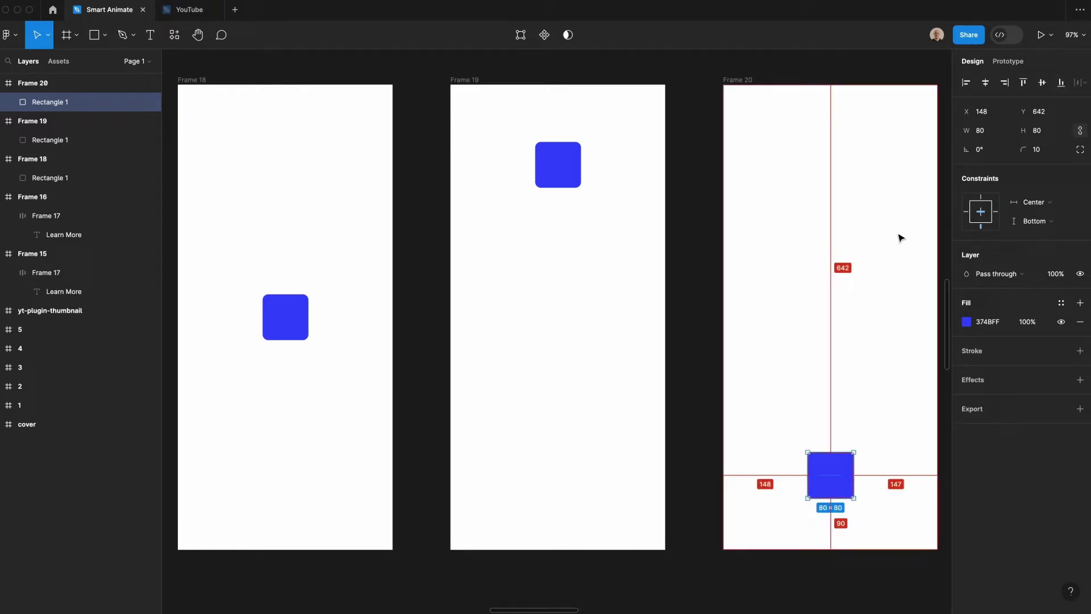
- Link Frame 18's square to Frame 19 and Frame 19's square to Frame 20
left_click(301, 324)
key("shift+e")
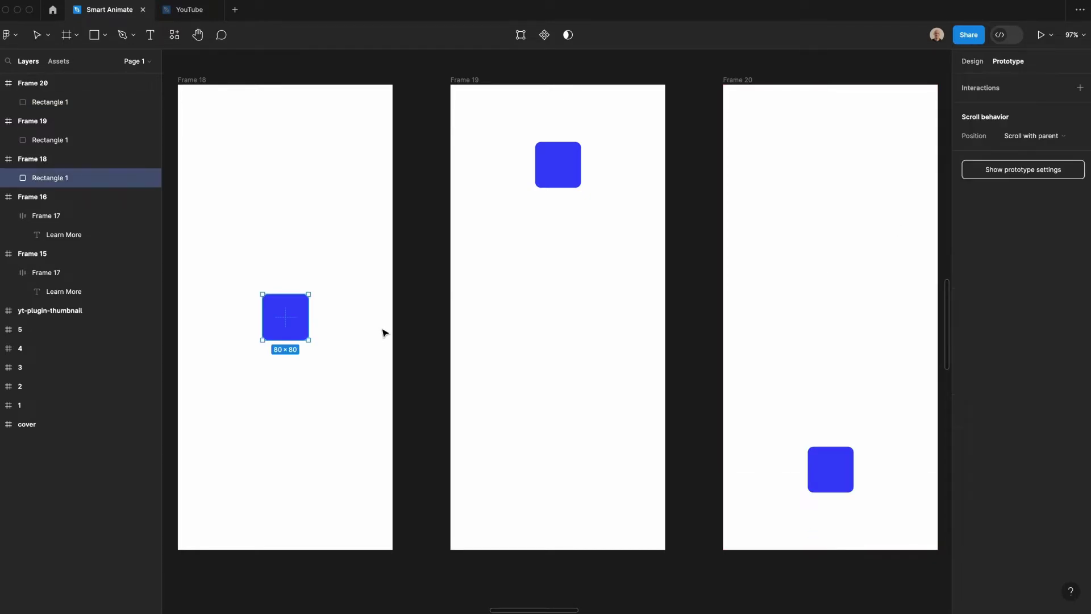
mouse_move(307, 322)
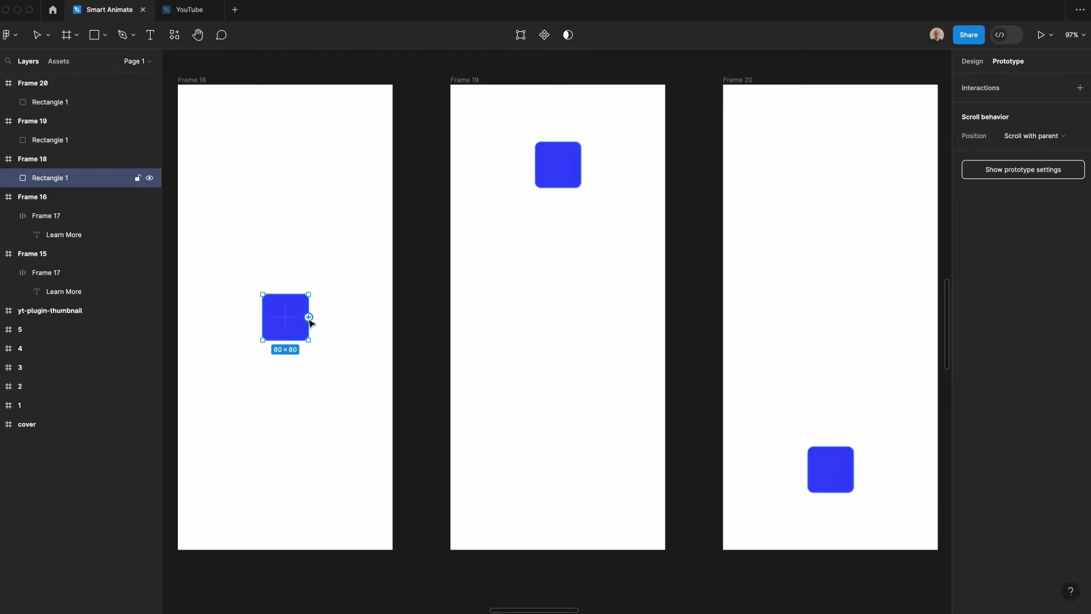
left_click_drag(308, 317, 488, 268)
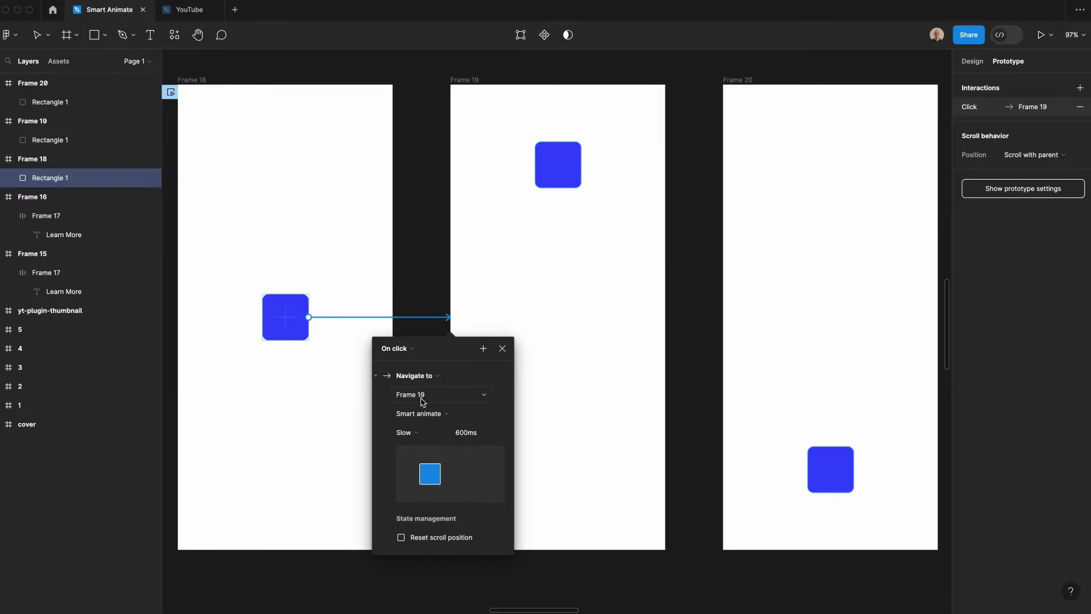
left_click(556, 166)
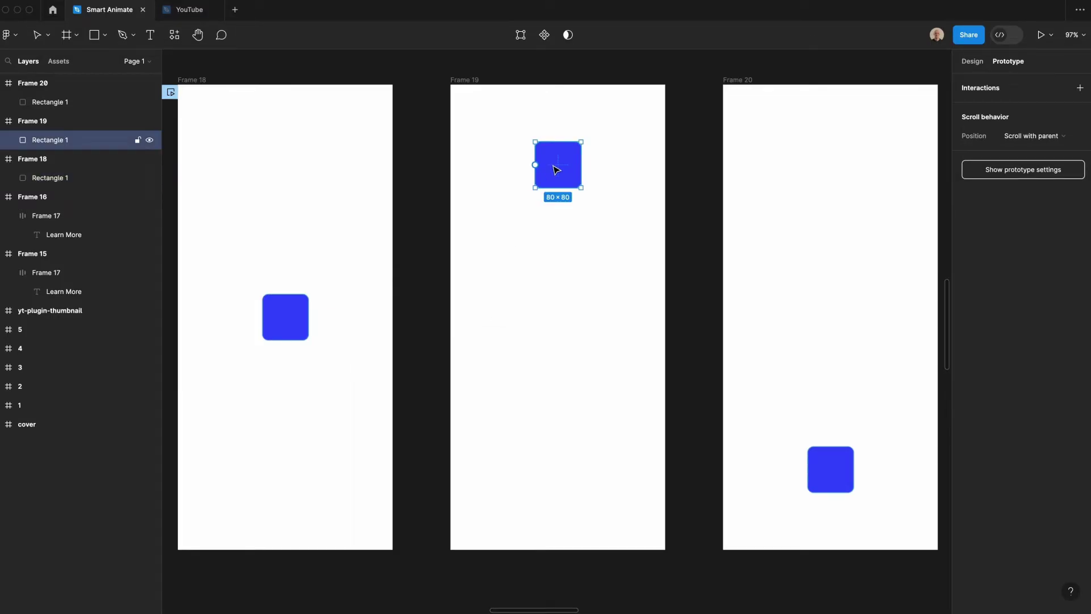
left_click_drag(580, 165, 761, 412)
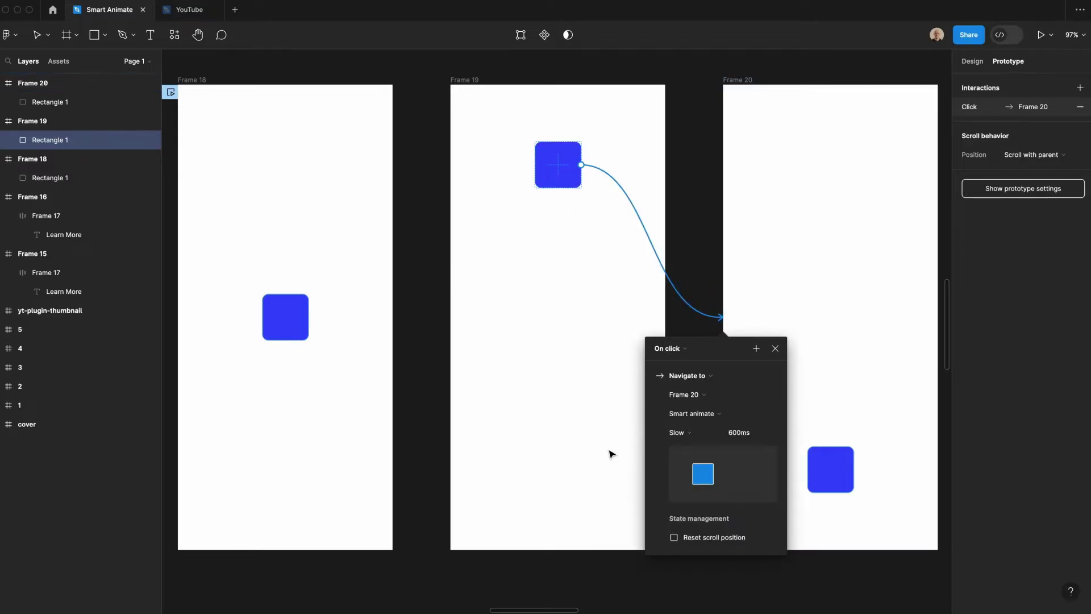
- Give the transition into Frame 20 Bouncy easing and the return to Frame 18 Gentle easing
left_click(690, 433)
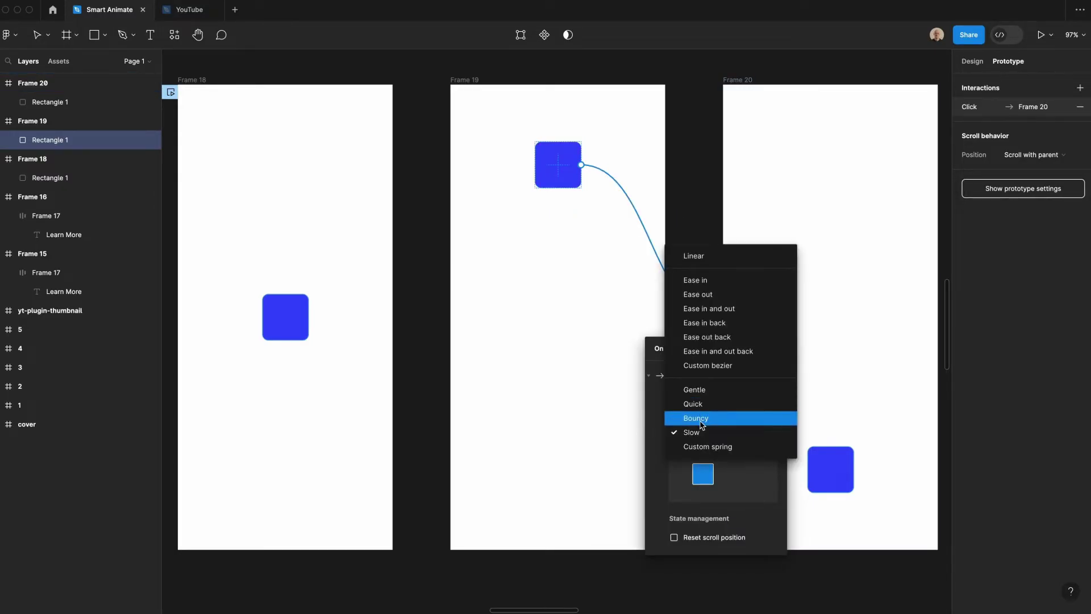
left_click(700, 419)
left_click(830, 470)
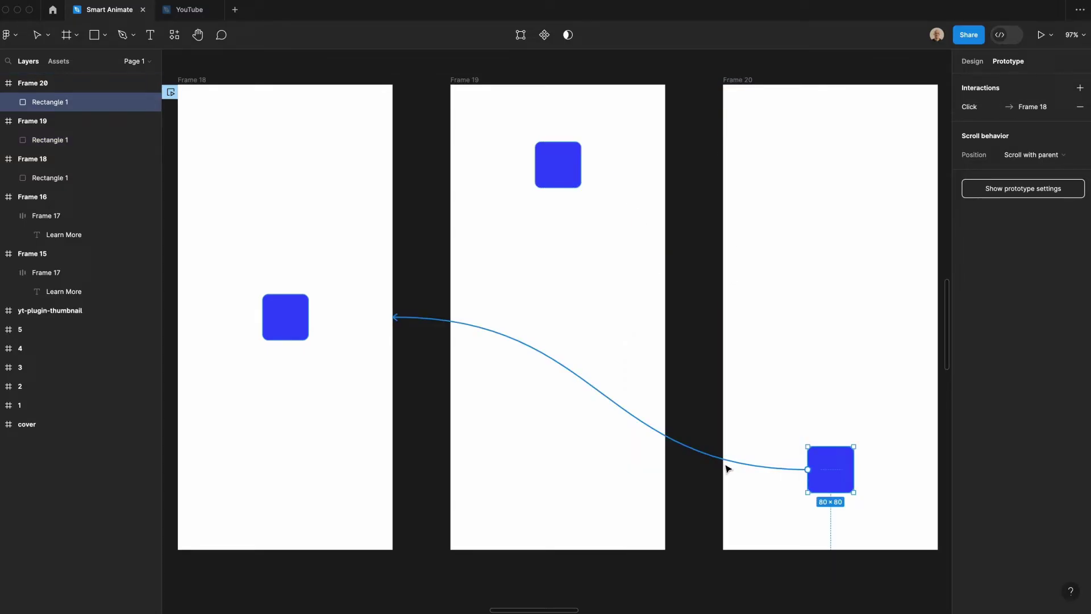
left_click(726, 465)
left_click(721, 469)
left_click(690, 571)
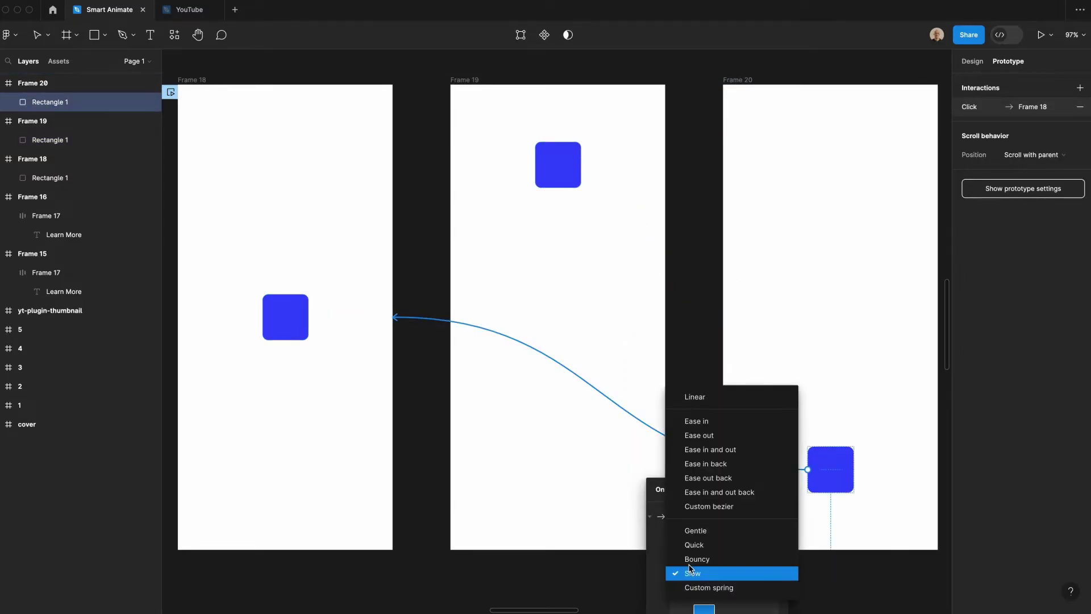
left_click(702, 534)
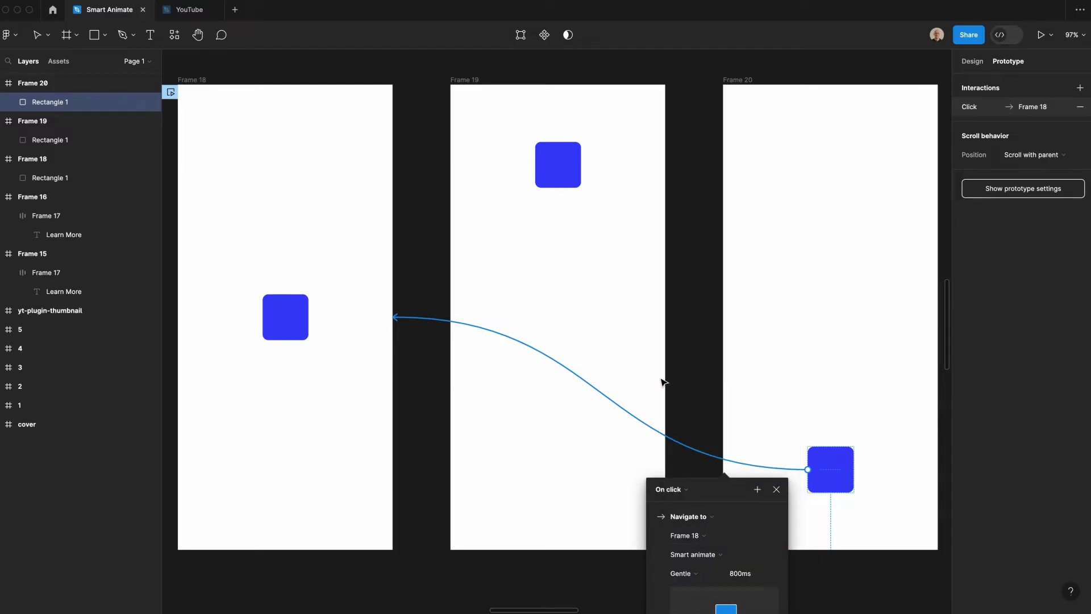
left_click(703, 325)
- Preview from Frame 18 and click the square through Frames 19, 20 and back
key("shift+space")
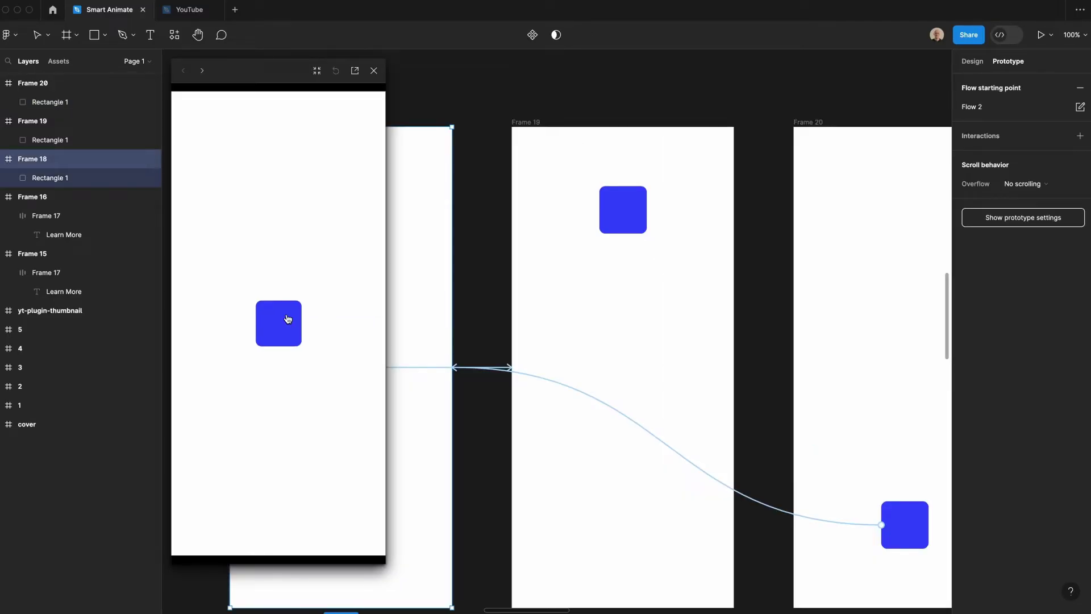
left_click(287, 319)
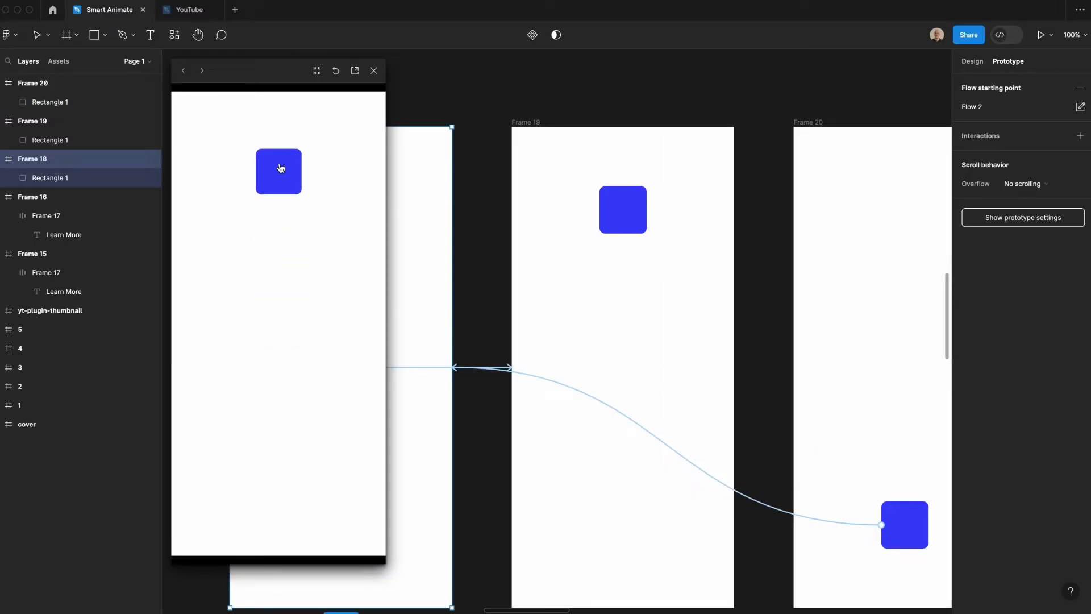
left_click(279, 168)
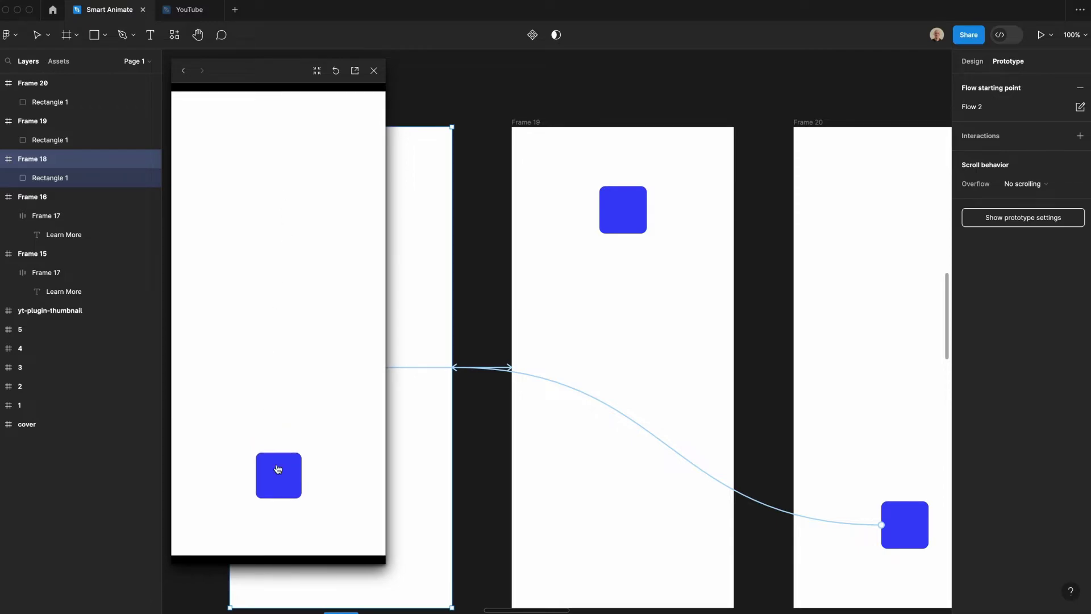
left_click(277, 468)
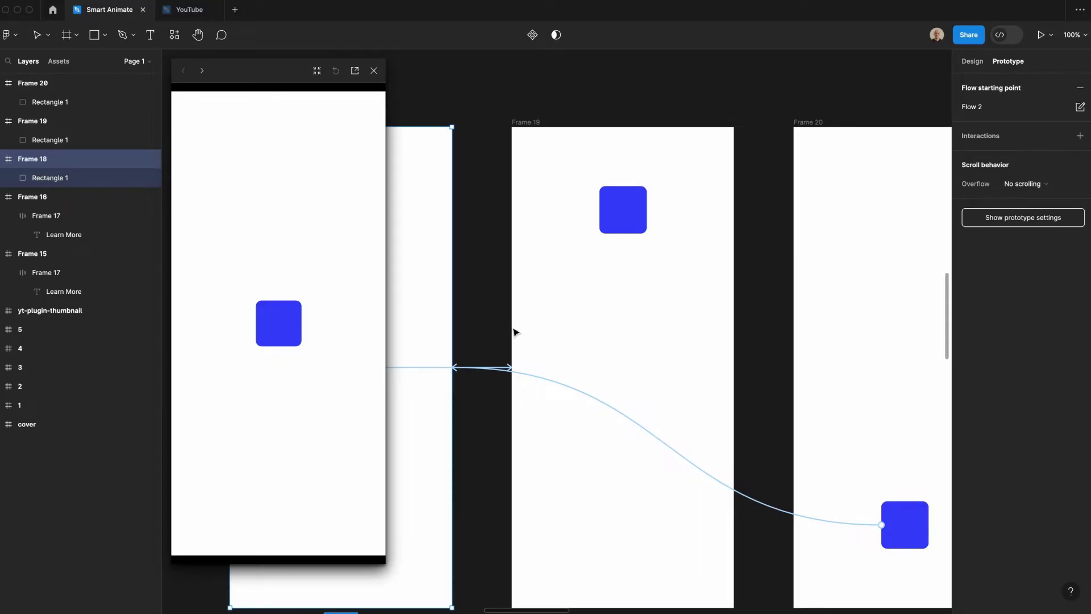
- Enlarge Frame 19's square to 108 × 108 and adjust its fill opacity
left_click(609, 233)
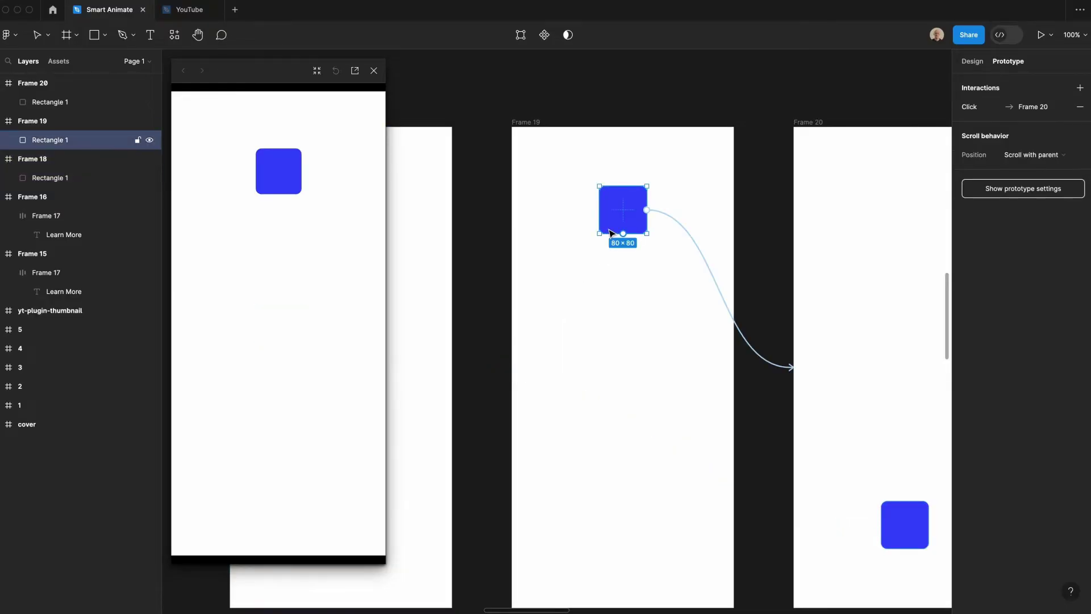
left_click(971, 61)
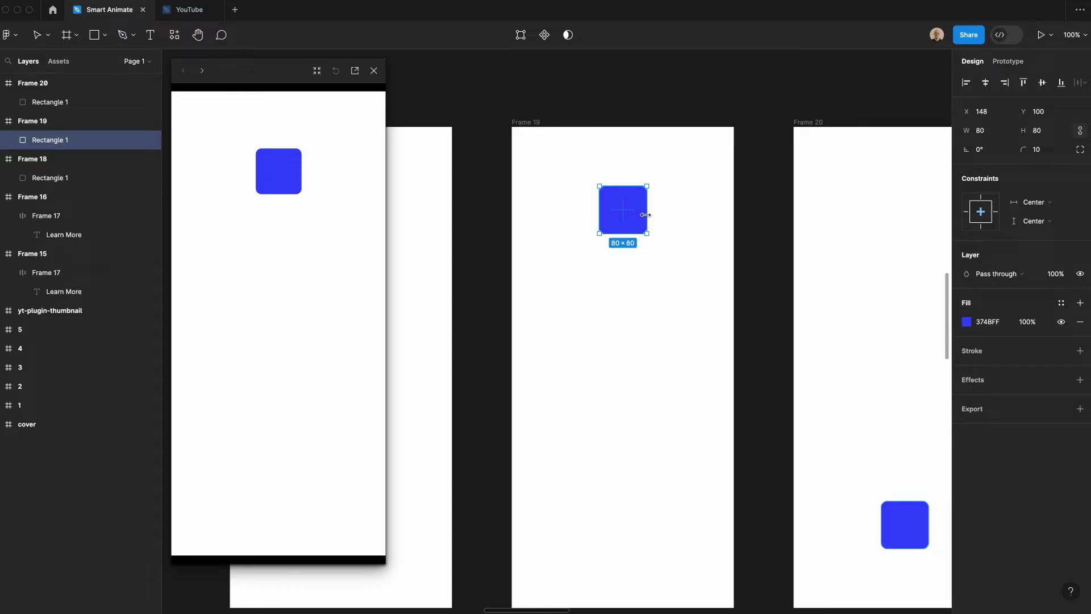
left_click_drag(646, 215, 653, 214)
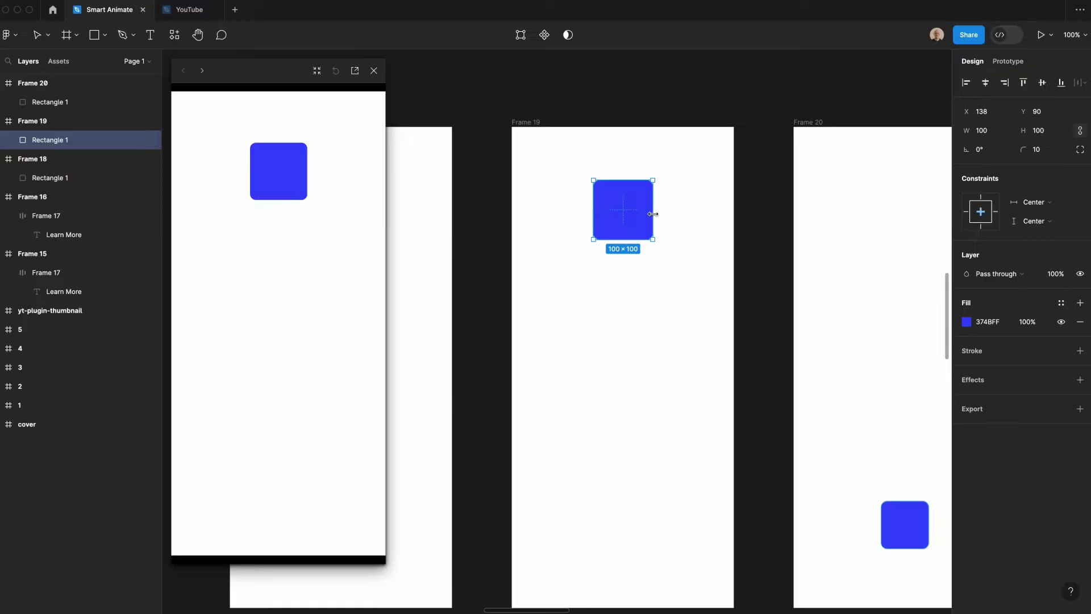
left_click_drag(653, 213, 656, 213)
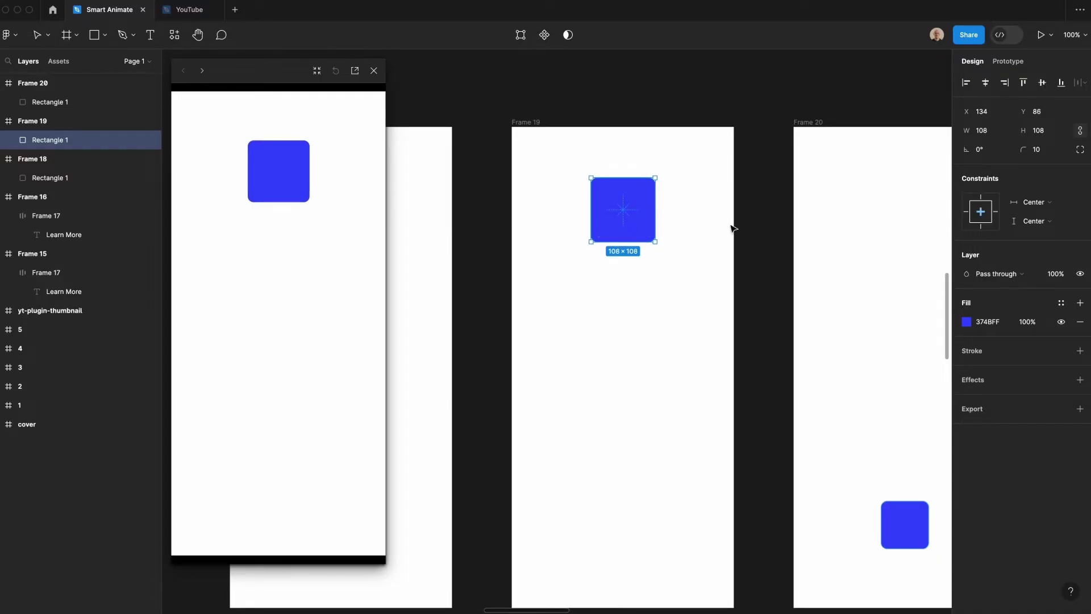
scroll(690, 306, "right", 1)
scroll(690, 306, "right", 1)
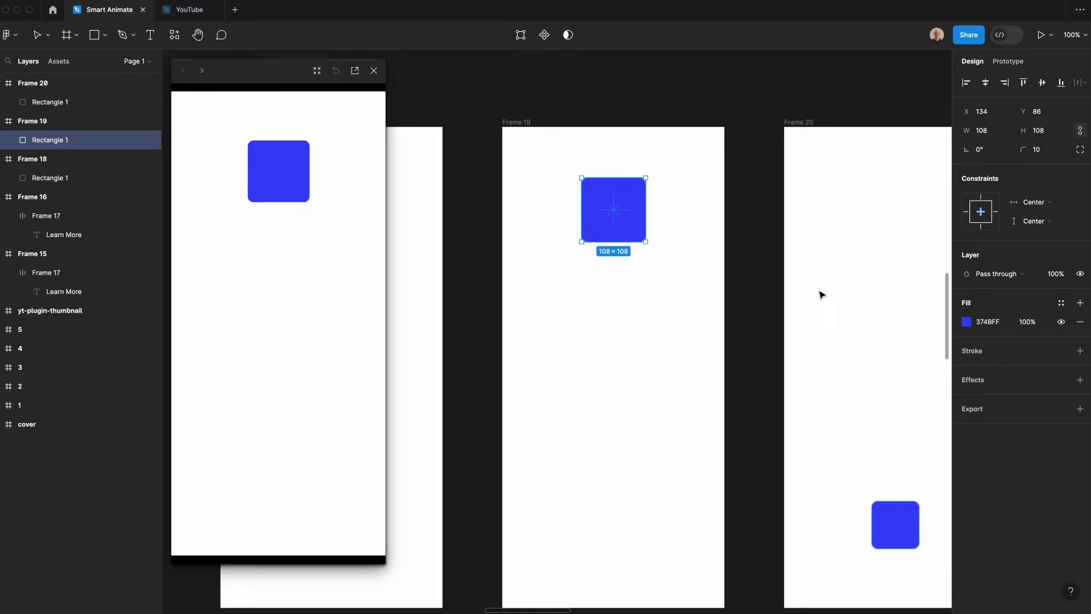
left_click(1026, 323)
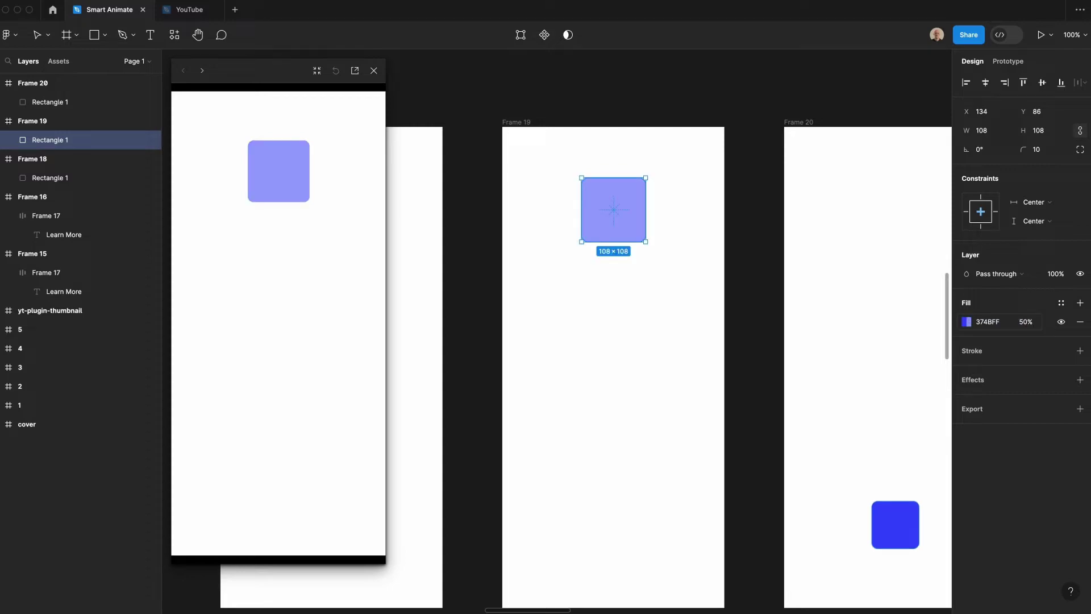
left_click(814, 496)
- Make Frame 20's square 50 × 50 and magenta FF37D3
left_click(893, 514)
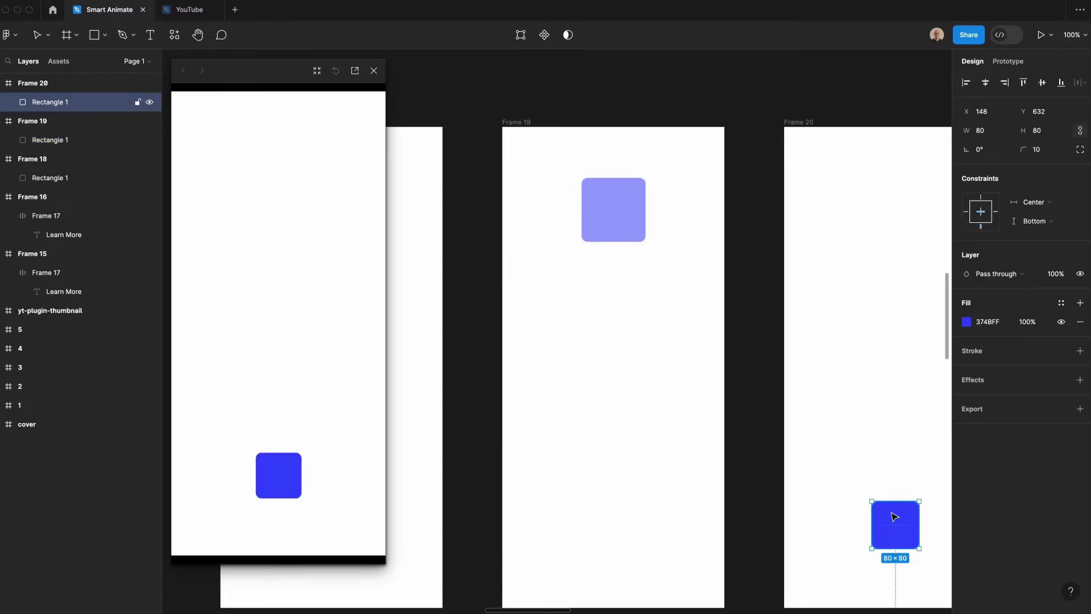
left_click_drag(893, 502, 893, 510)
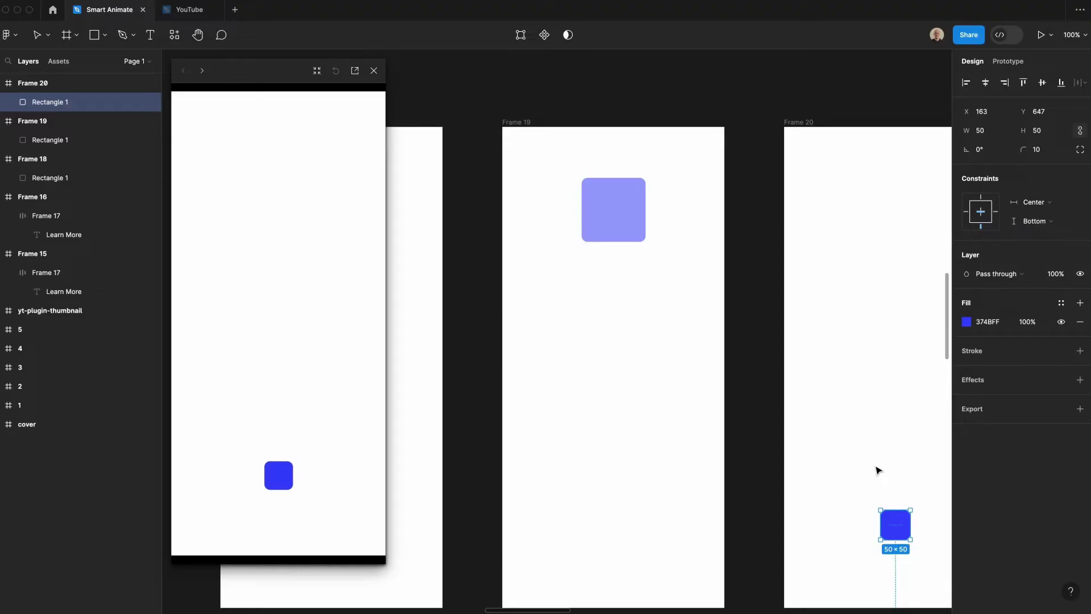
left_click(967, 322)
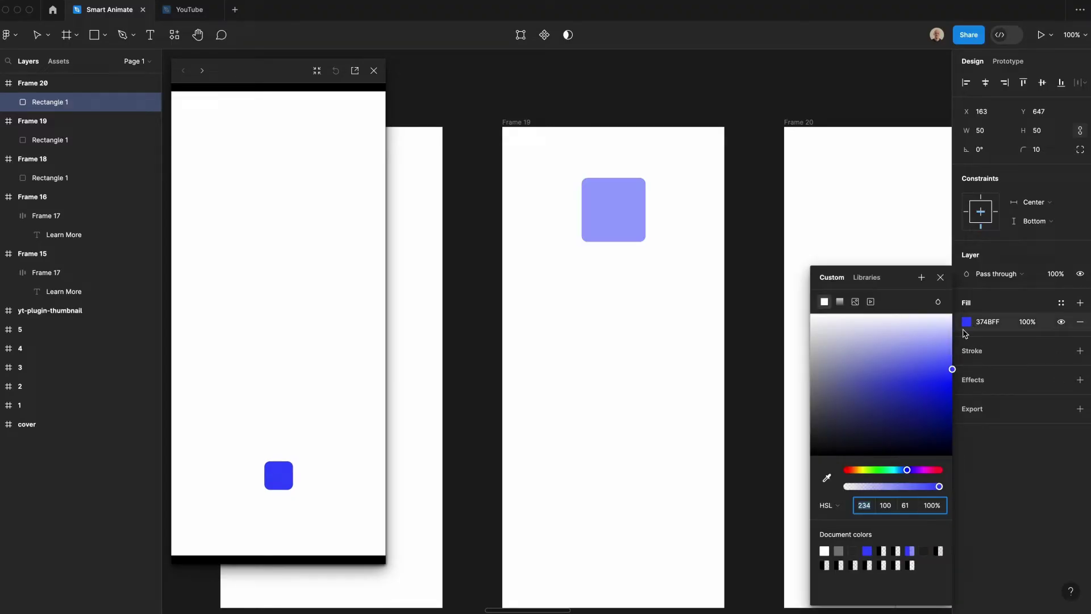
left_click(928, 470)
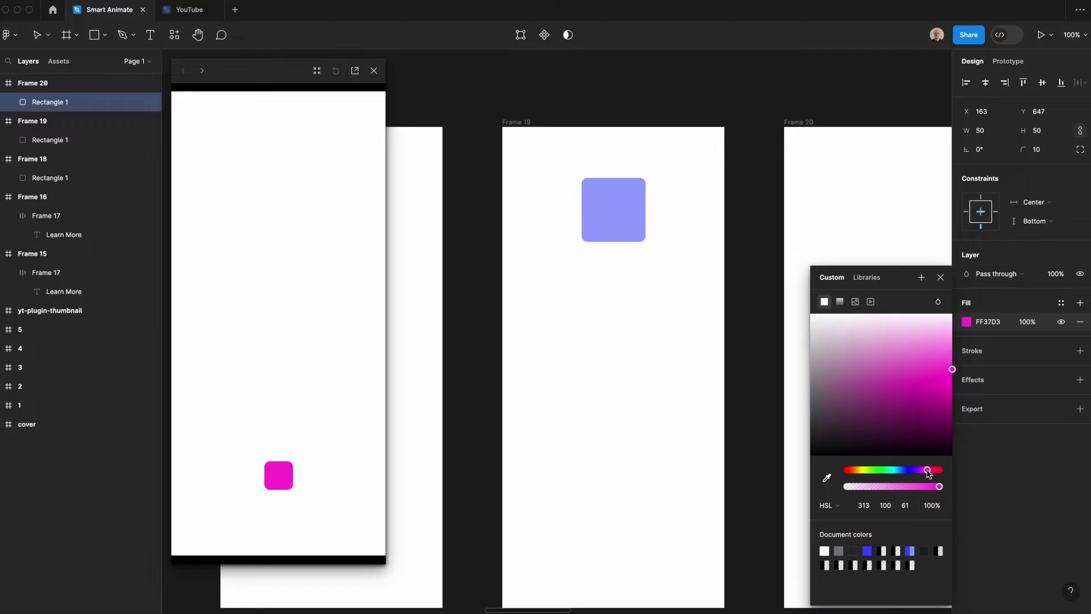
left_click(739, 406)
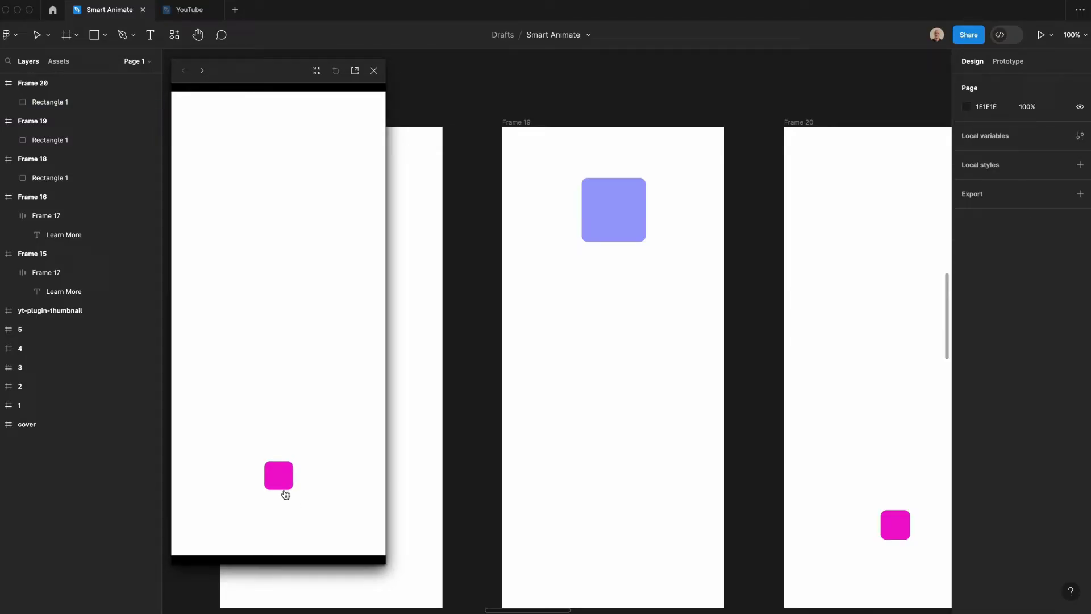
- Click through the preview from the magenta square to blue to lavender
left_click(282, 489)
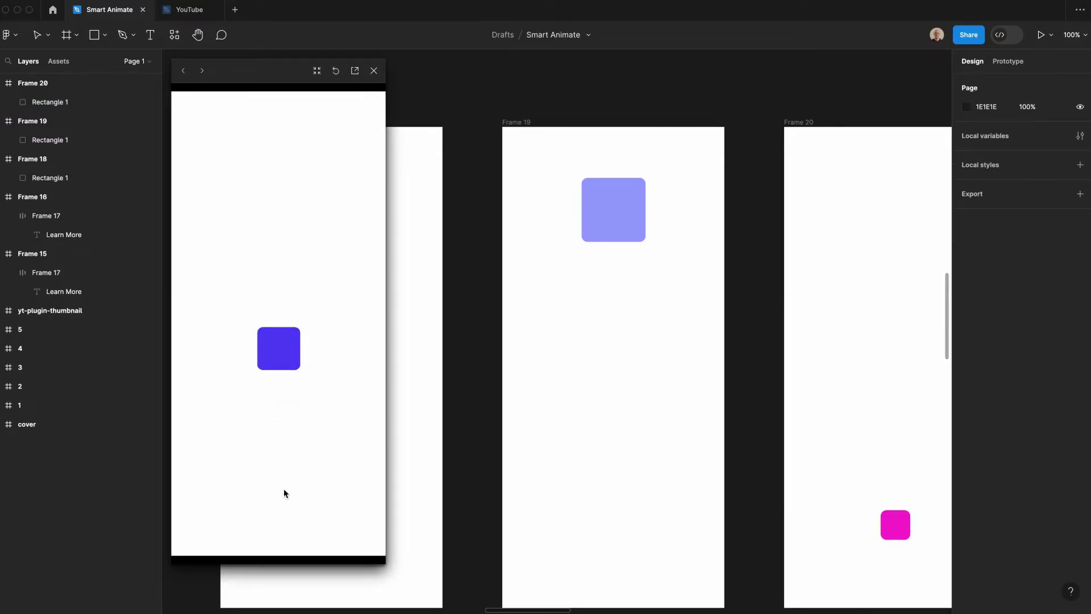
left_click(294, 332)
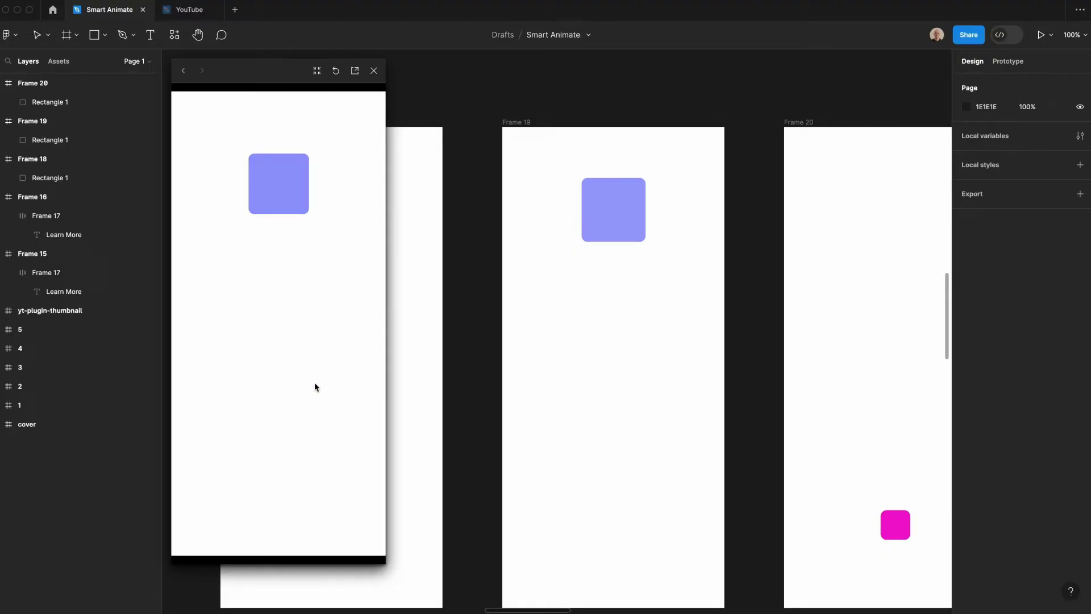
left_click(292, 164)
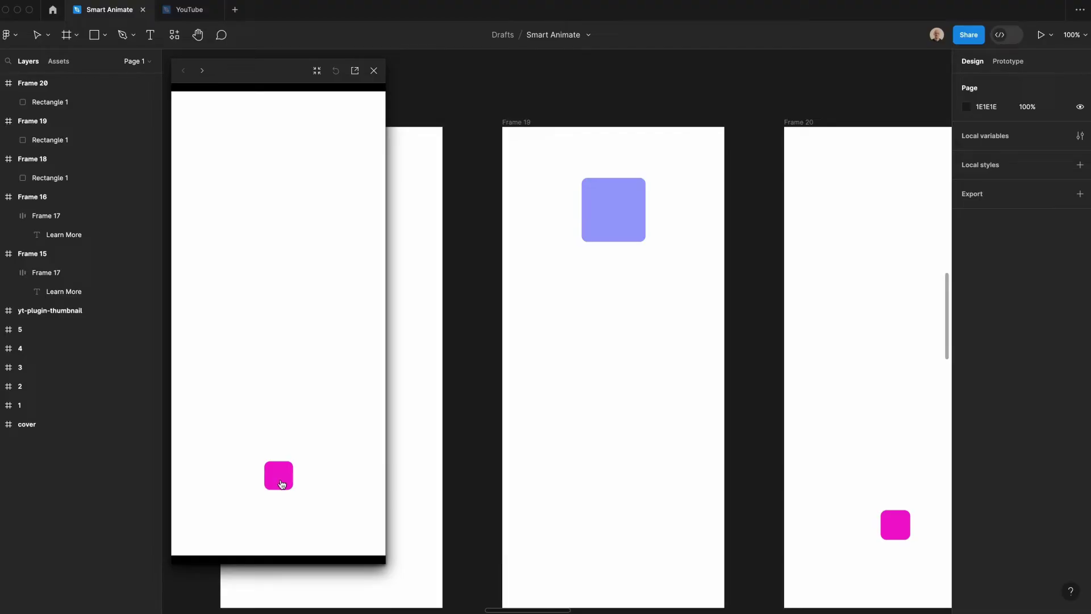
- Set the Frame 19 to Frame 20 transition easing to Gentle
left_click(645, 216)
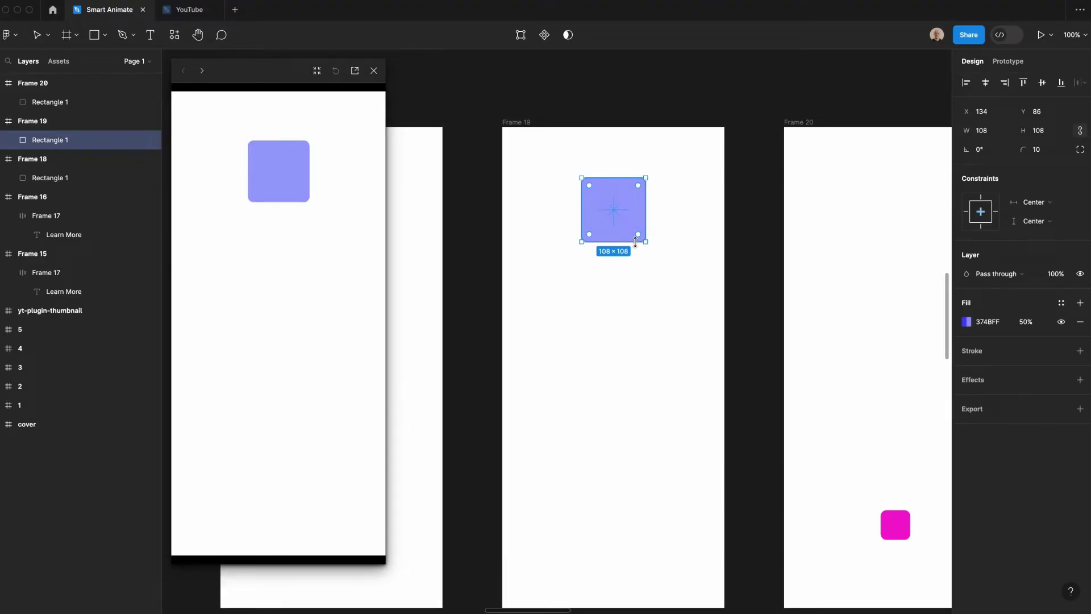
key("shift+e")
left_click(781, 368)
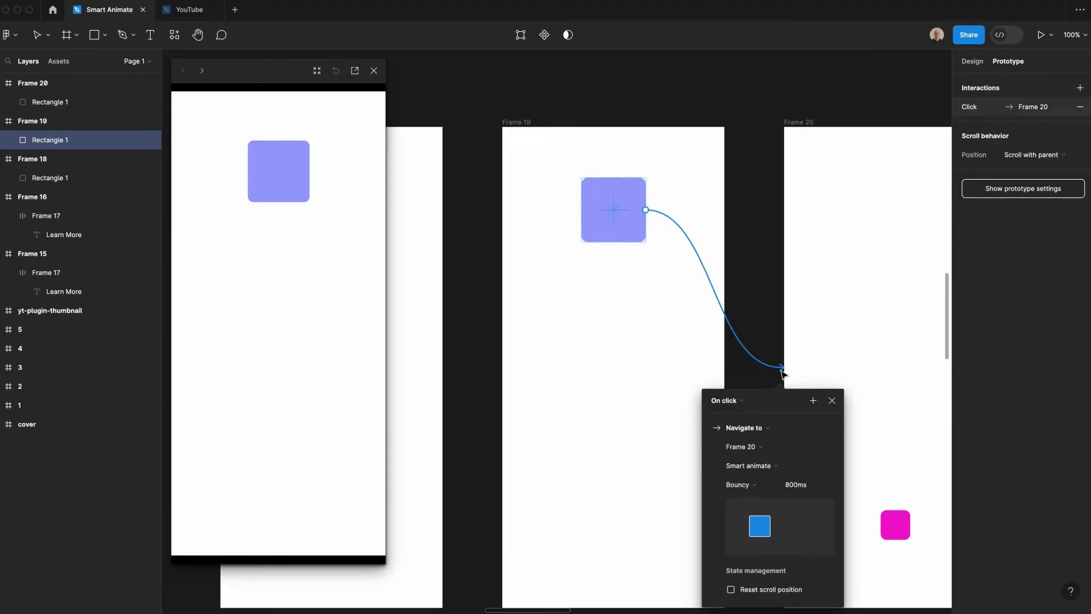
left_click(736, 485)
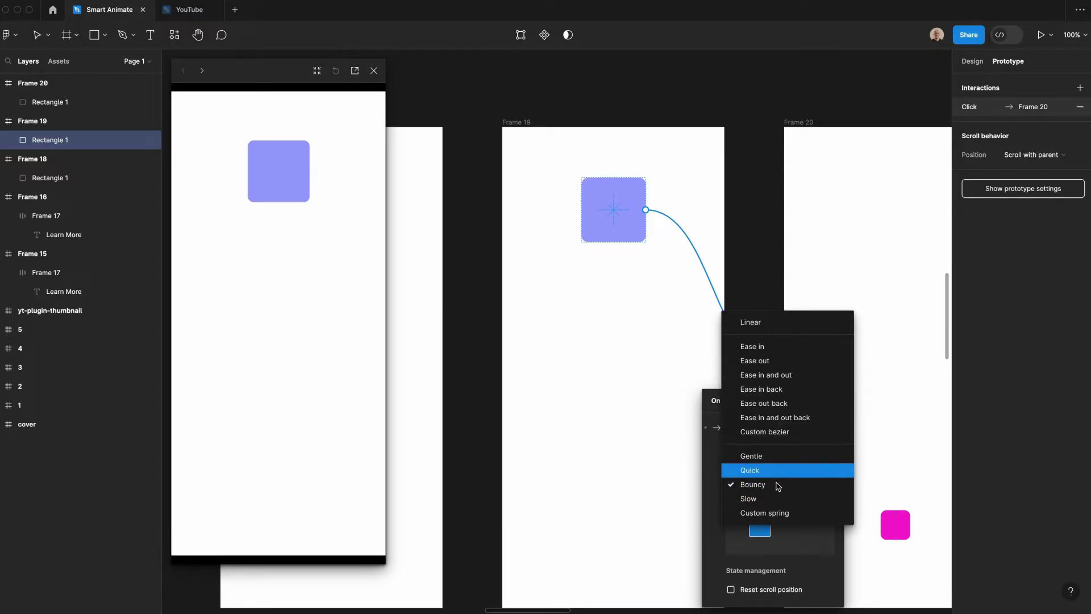
left_click(759, 455)
left_click(516, 415)
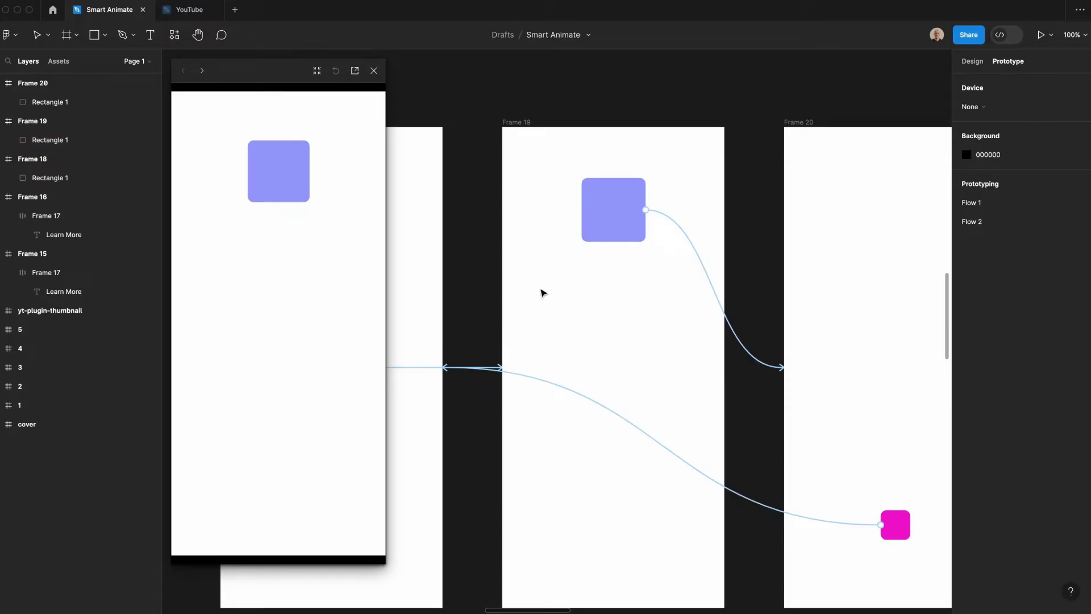
- Make Frame 19's square cyan 37E7FF at 100% fill opacity
left_click(612, 218)
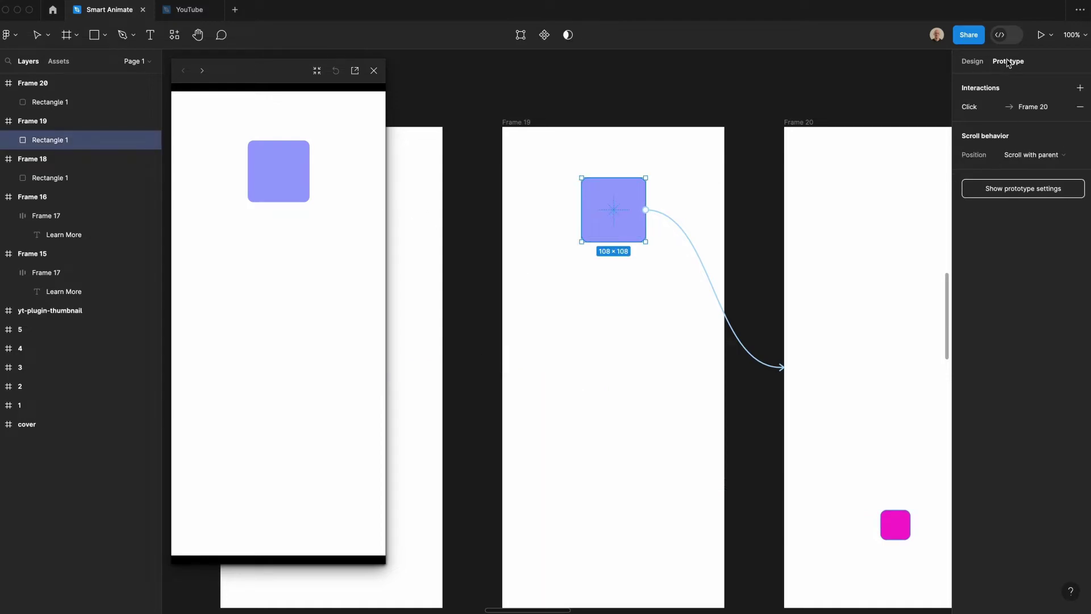
left_click(972, 61)
left_click(968, 325)
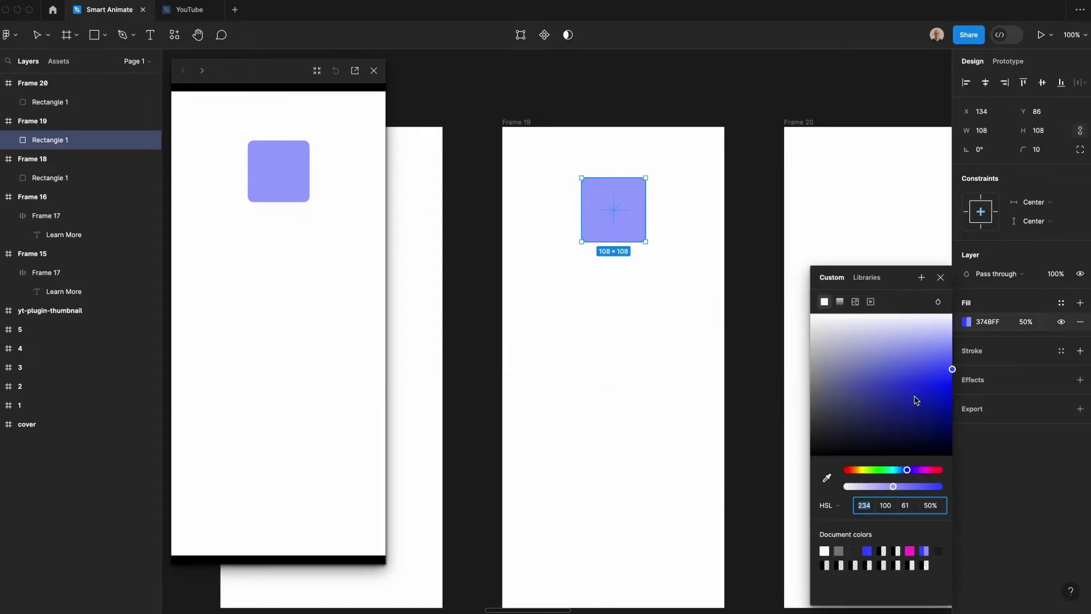
left_click(898, 470)
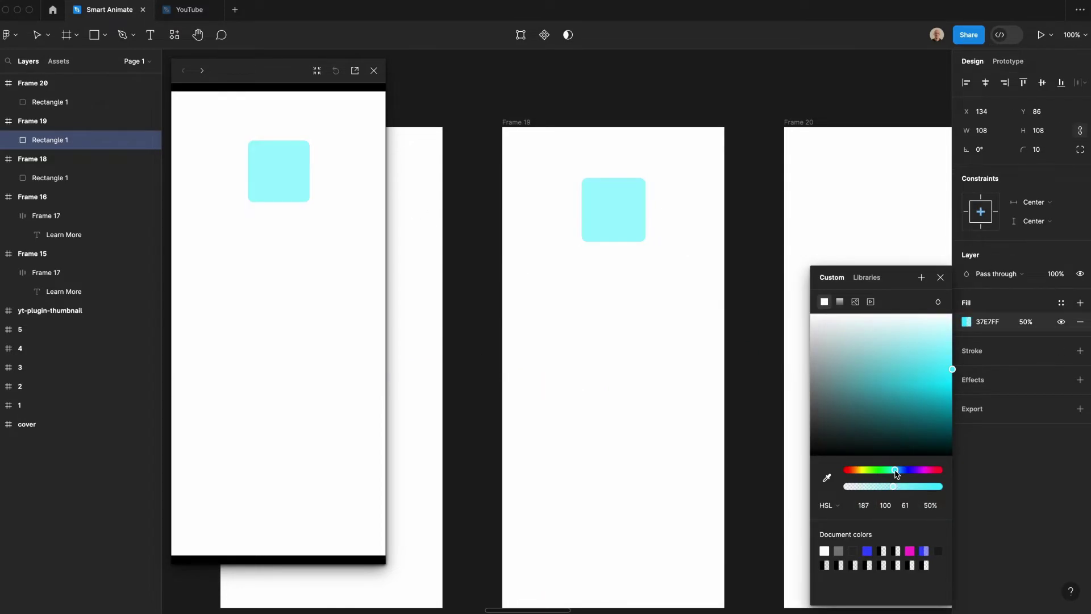
left_click(1026, 322)
type("100")
key("Return")
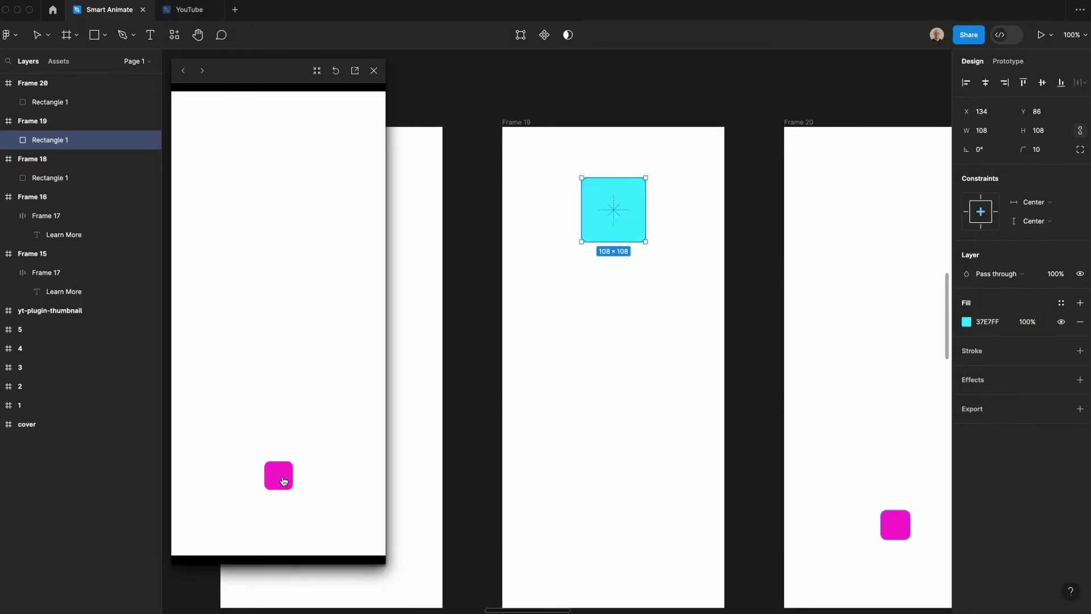
- Replay the preview through the magenta, blue and cyan squares
left_click(284, 480)
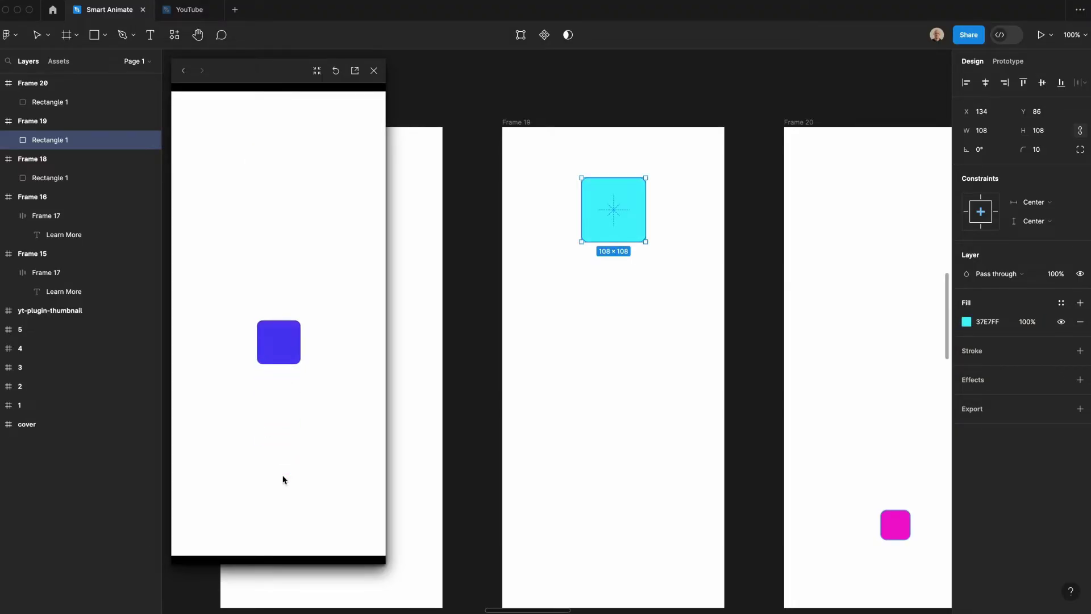
left_click(277, 329)
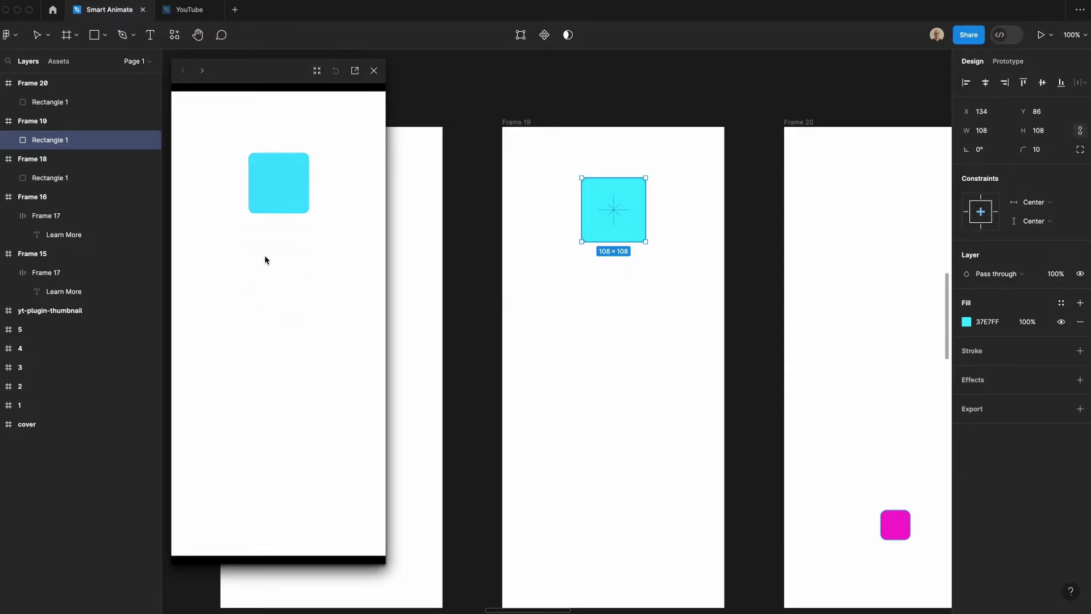
left_click(288, 192)
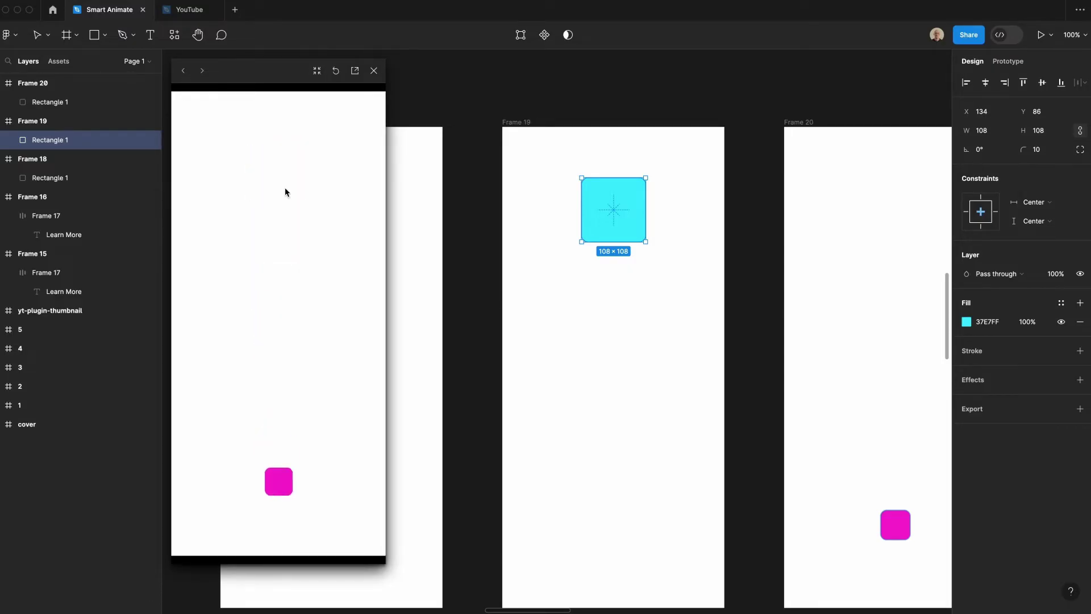
left_click(284, 479)
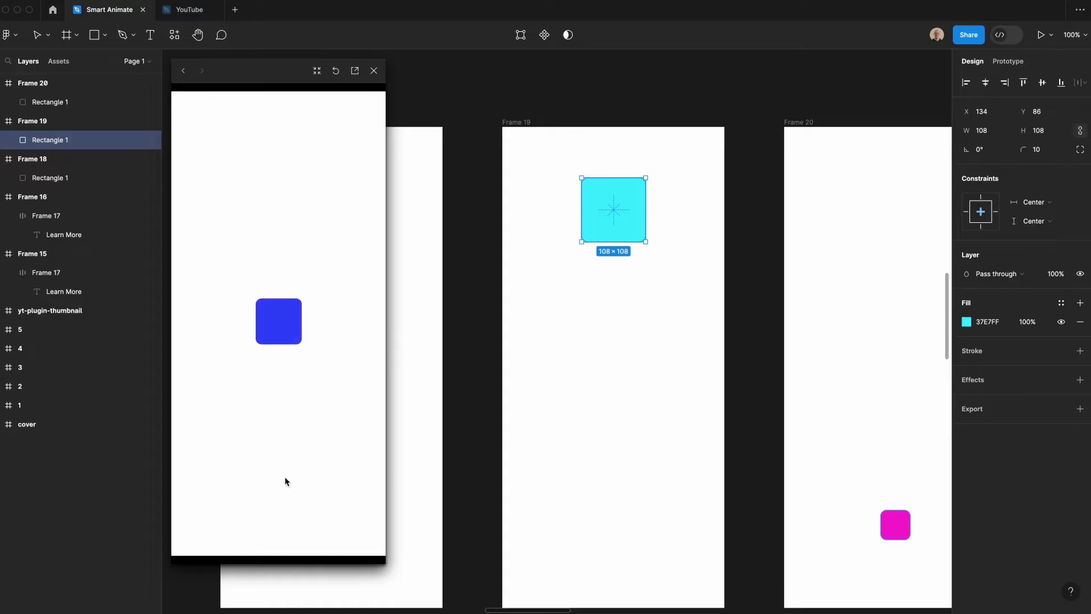
left_click(283, 334)
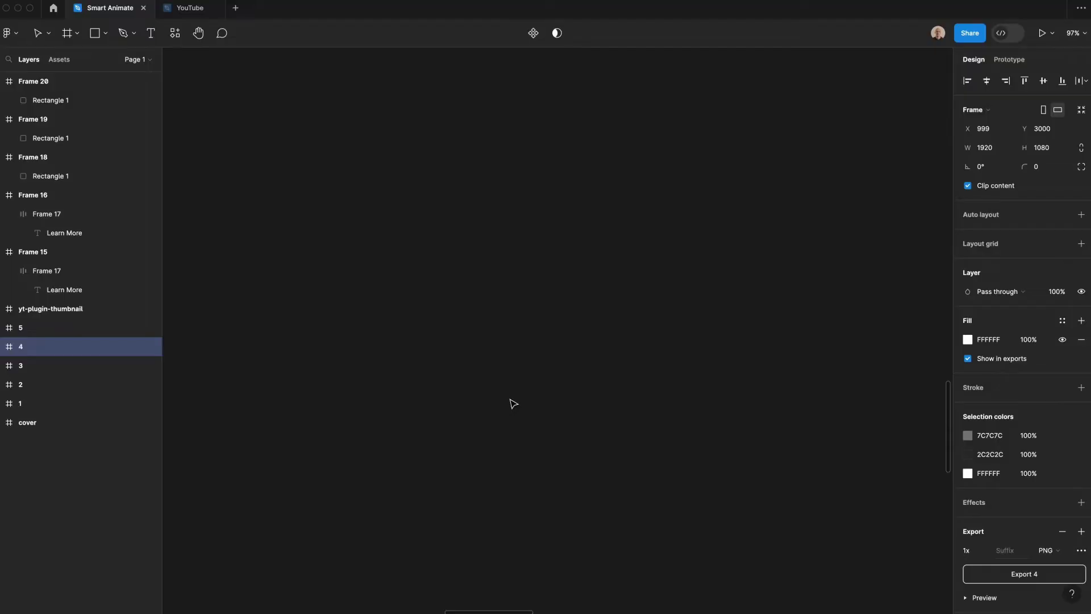
- Draw a 375 × 812 Frame 21 and duplicate it to the right as Frame 22
key("Escape")
key("f")
left_click_drag(293, 144, 463, 418)
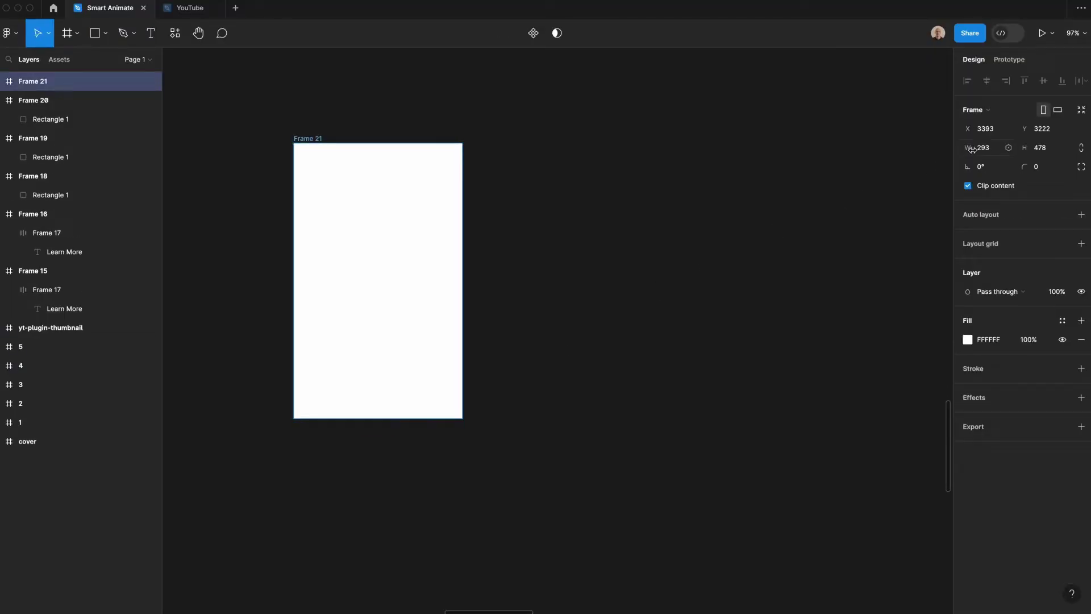
left_click(986, 147)
type("375")
key("Tab")
type("812")
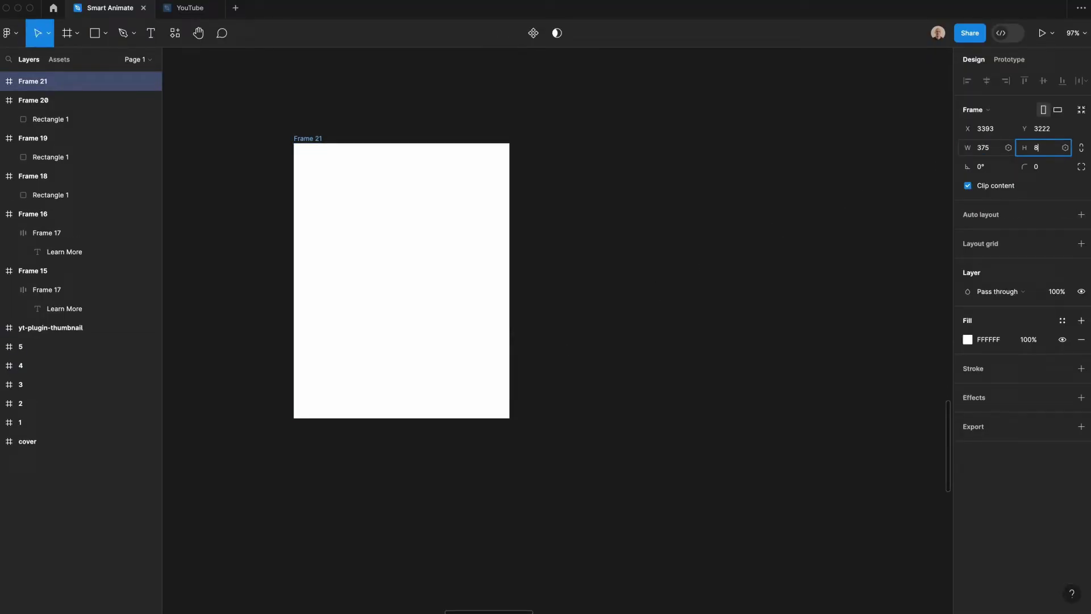
key("Return")
scroll(365, 348, "down", 2)
left_click_drag(391, 324, 641, 317)
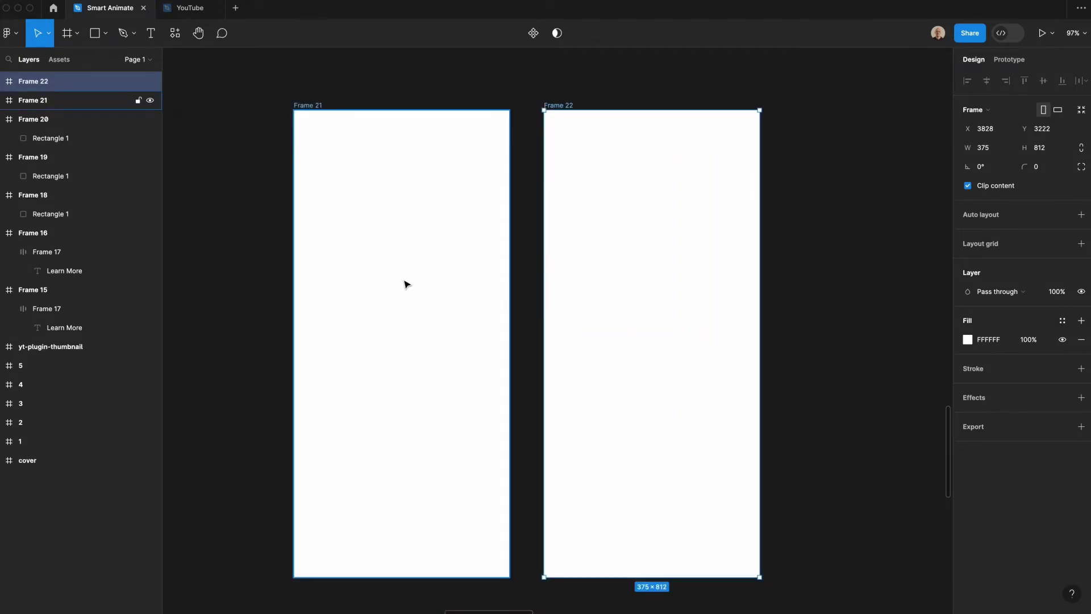
- Draw a circle centred in Frame 21 and paste a copy into Frame 22
key("o")
left_click_drag(381, 257, 438, 316)
left_click(986, 81)
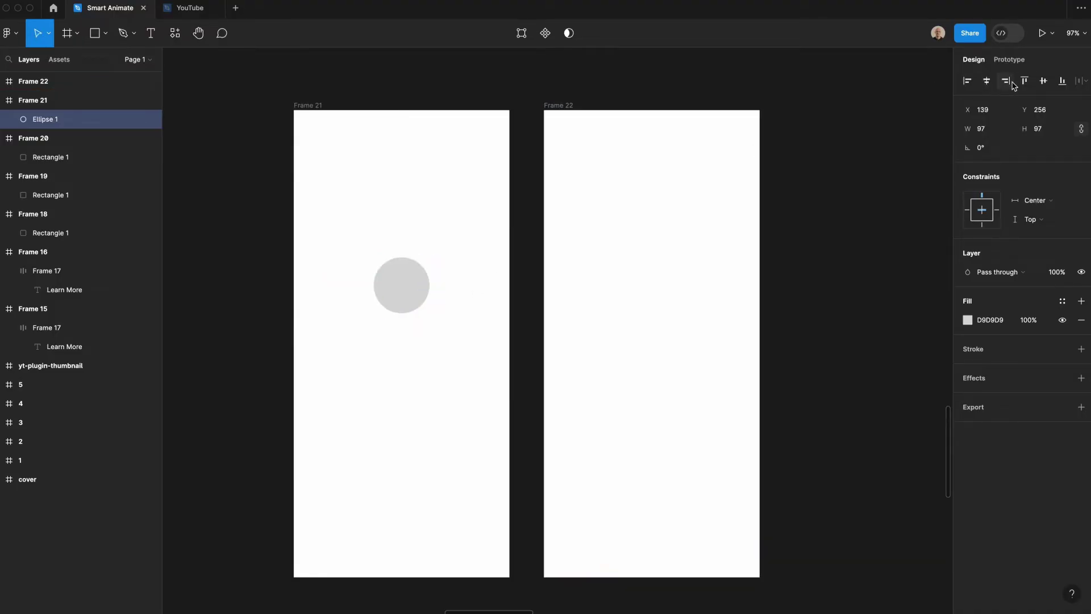
left_click(1043, 81)
key("ctrl+c")
left_click(675, 212)
key("ctrl+v")
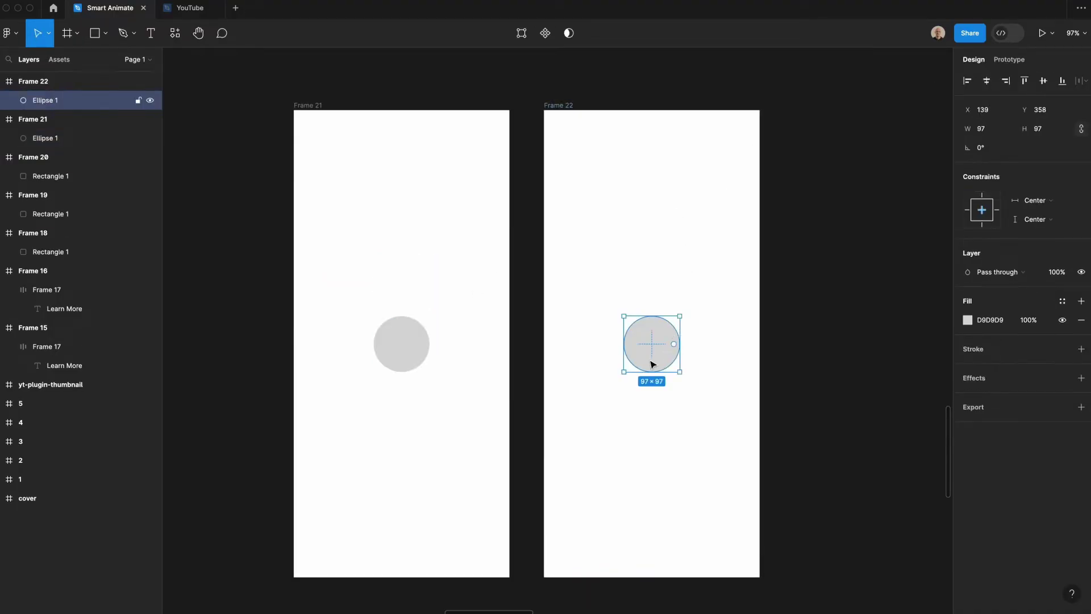
- Colour Frame 21's circle green 18BE1F and Frame 22's circle gold EBBB10
left_click(389, 358)
left_click(964, 322)
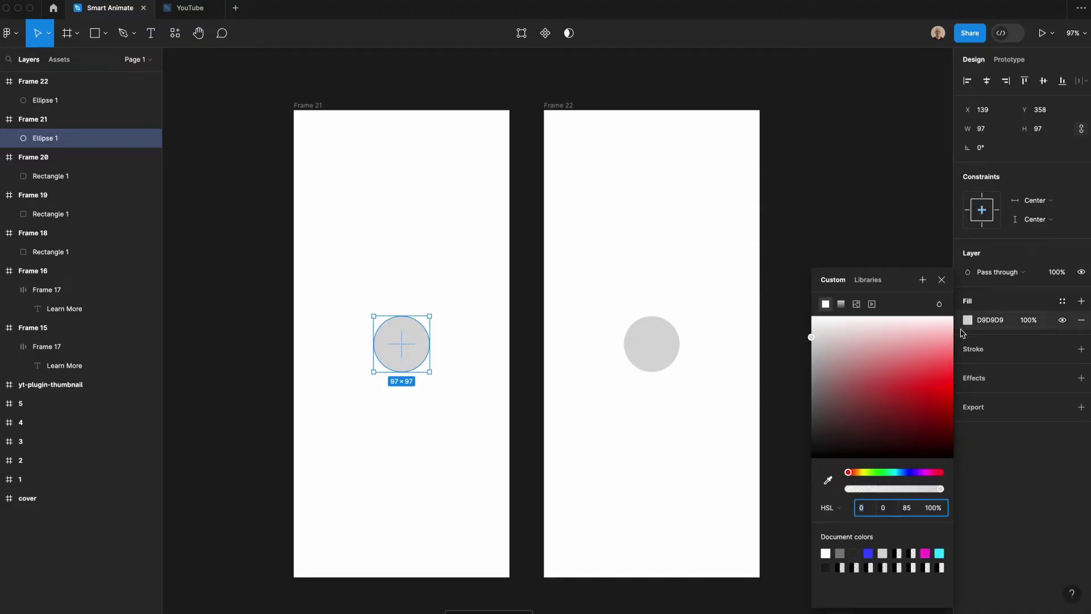
left_click(881, 471)
left_click_drag(912, 416, 936, 390)
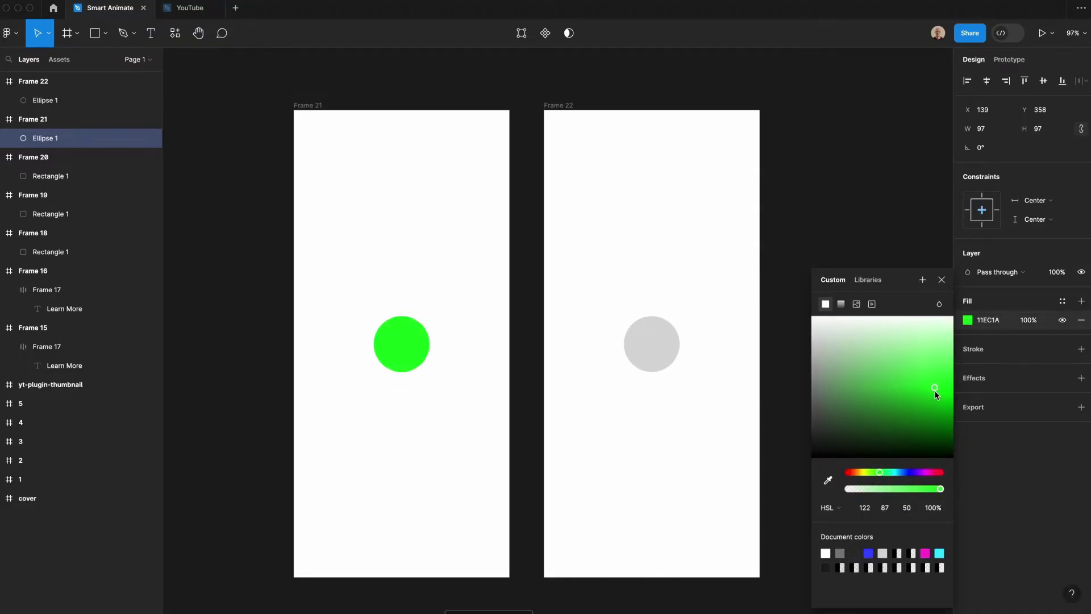
left_click(676, 363)
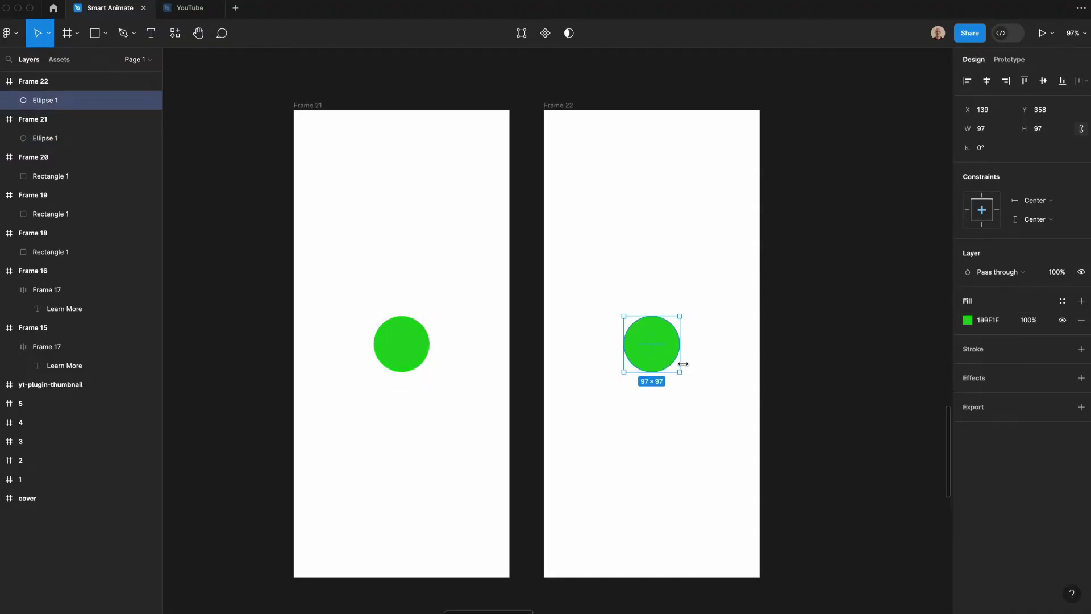
left_click(968, 321)
key("i")
left_click(419, 326)
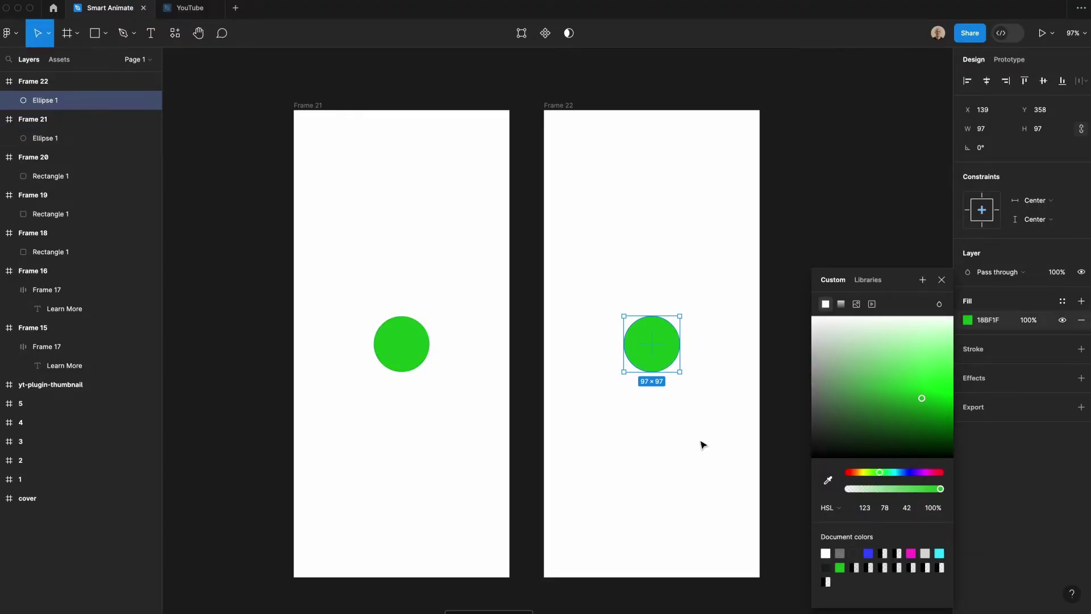
left_click(861, 473)
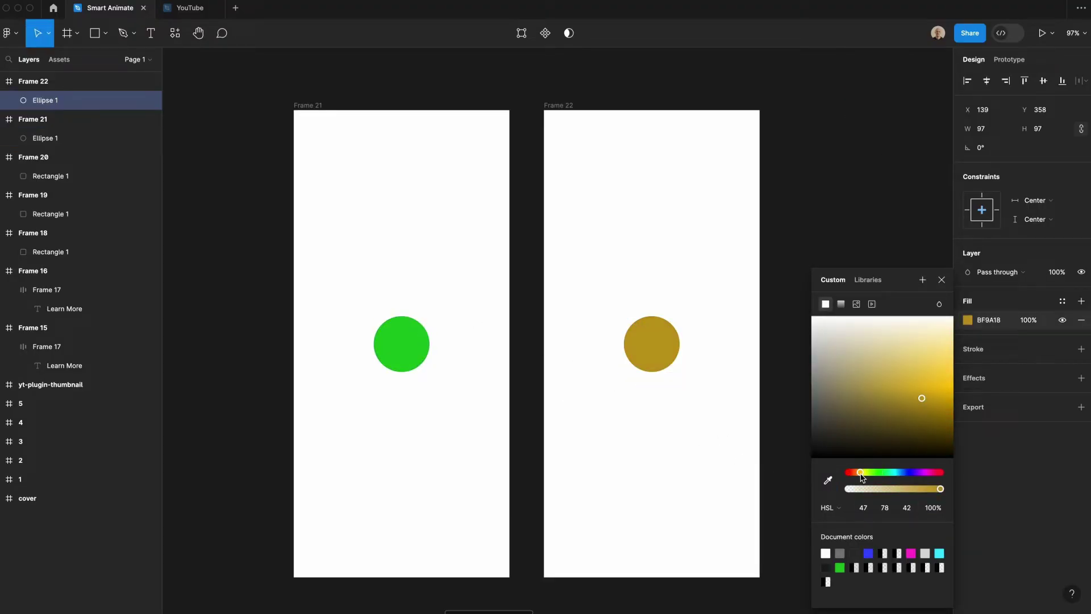
left_click(937, 391)
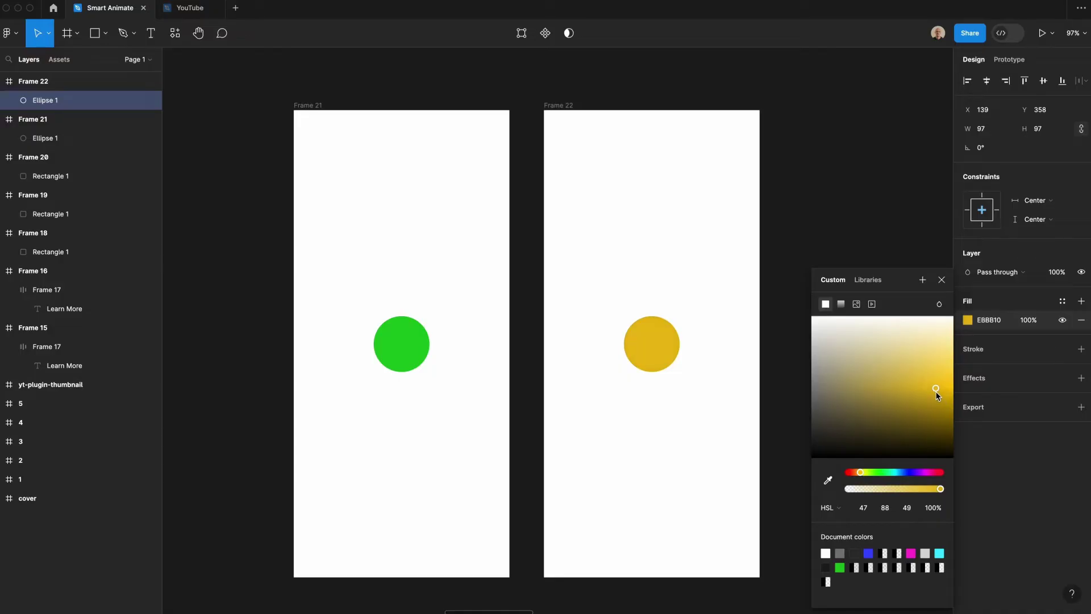
left_click(809, 170)
- Link the green circle in Frame 21 to Frame 22
left_click(419, 368)
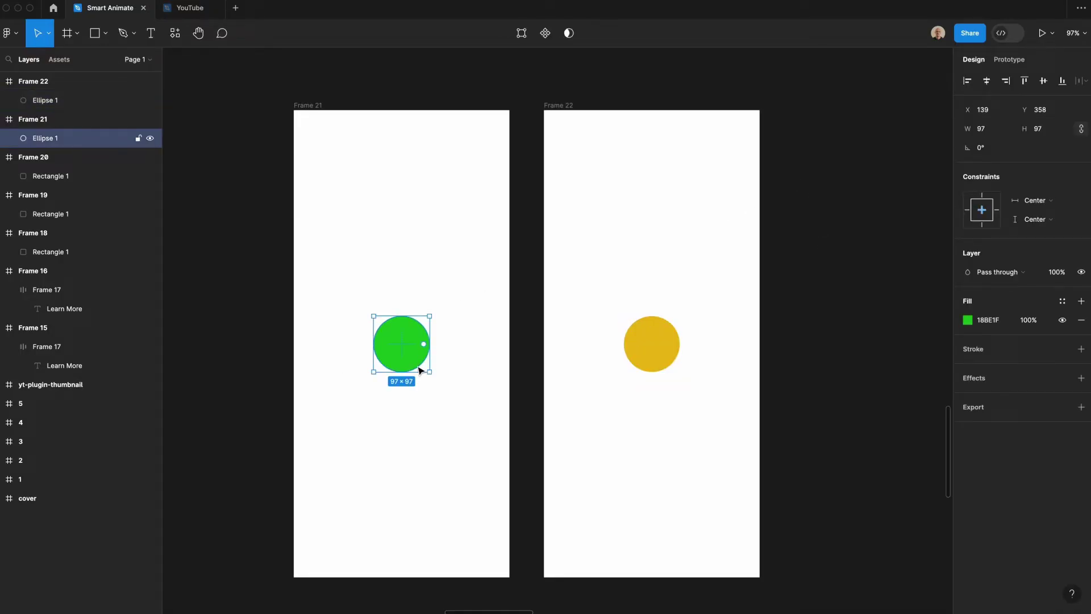
key("shift+e")
left_click_drag(424, 344, 641, 358)
- Set Frame 21's circle interaction to trigger While hovering with Ease in easing
left_click(509, 403)
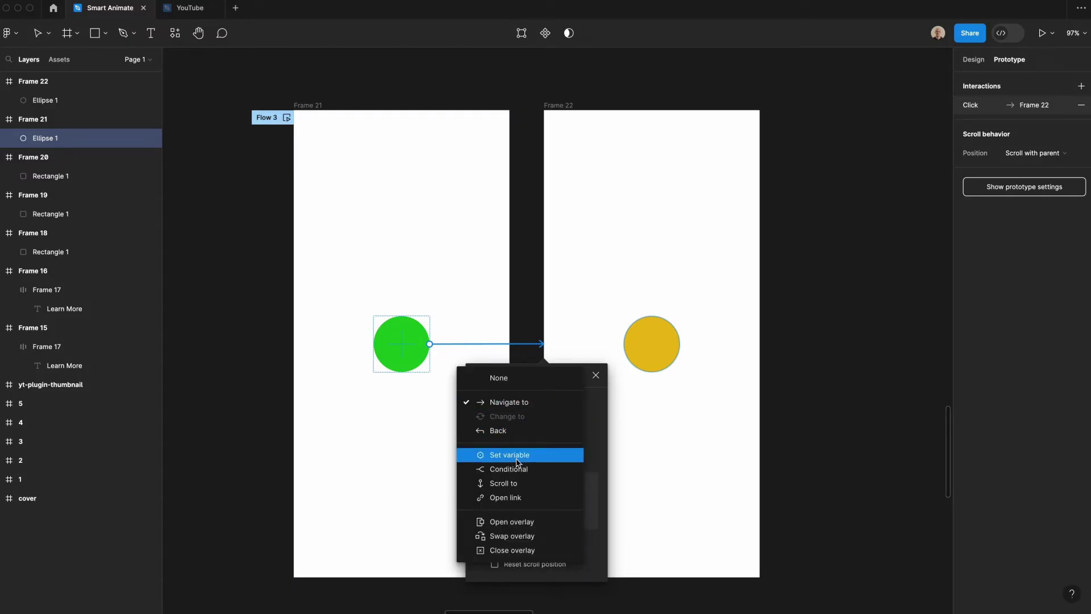
left_click(506, 358)
left_click(498, 378)
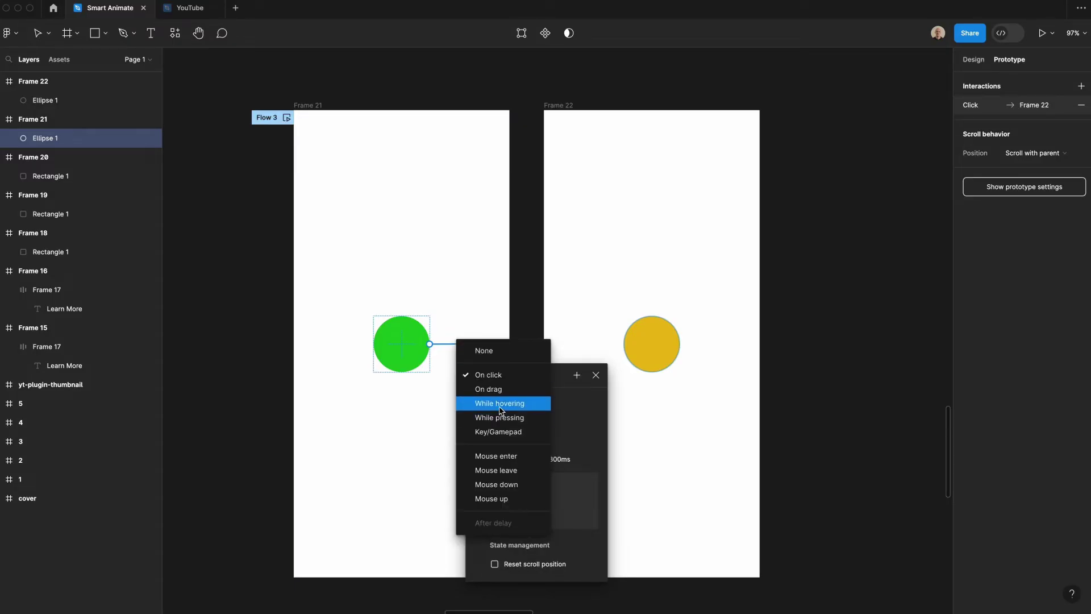
left_click(500, 404)
left_click(511, 459)
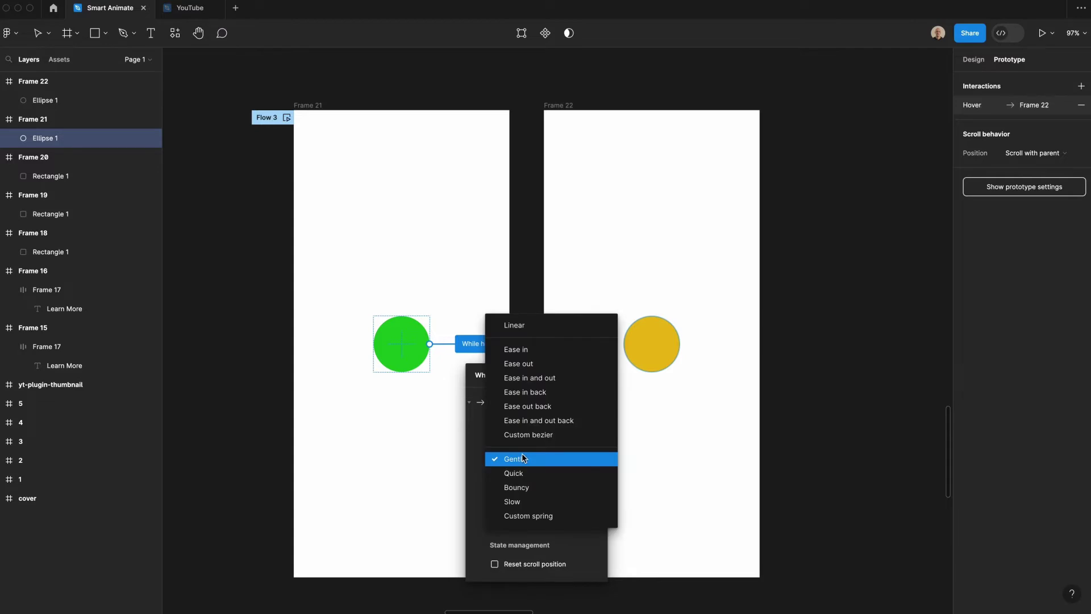
left_click(523, 363)
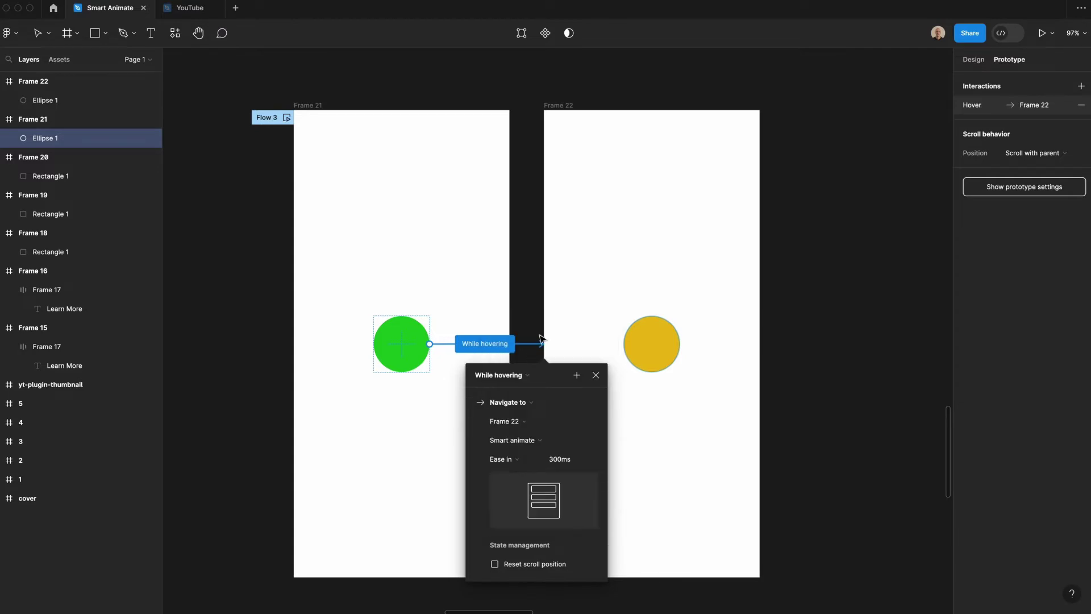
- Open the prototype preview starting from Frame 21
left_click(570, 288)
left_click(315, 107)
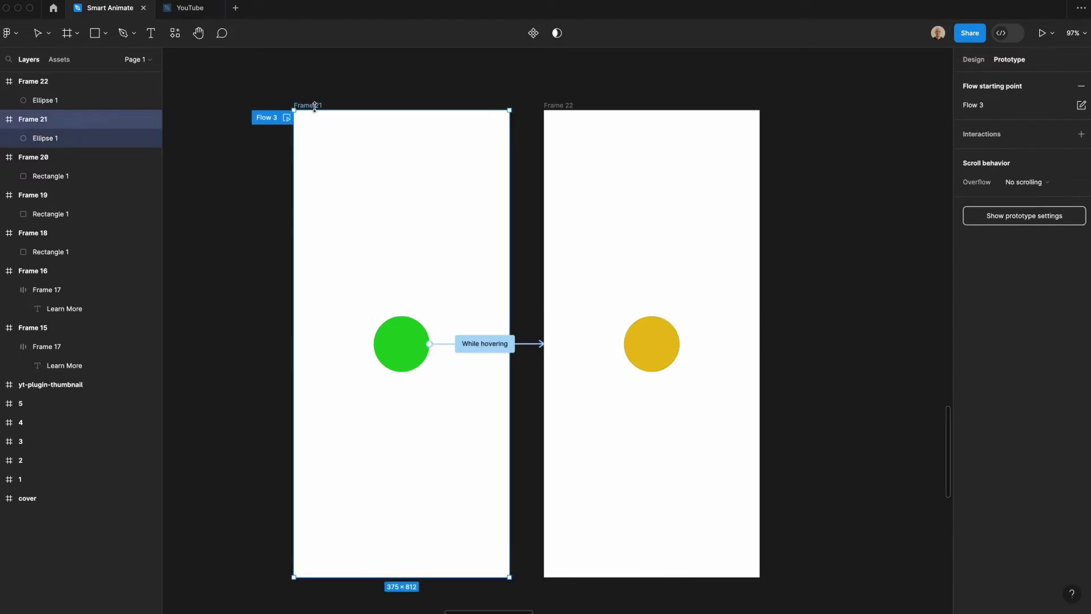
key("shift+space")
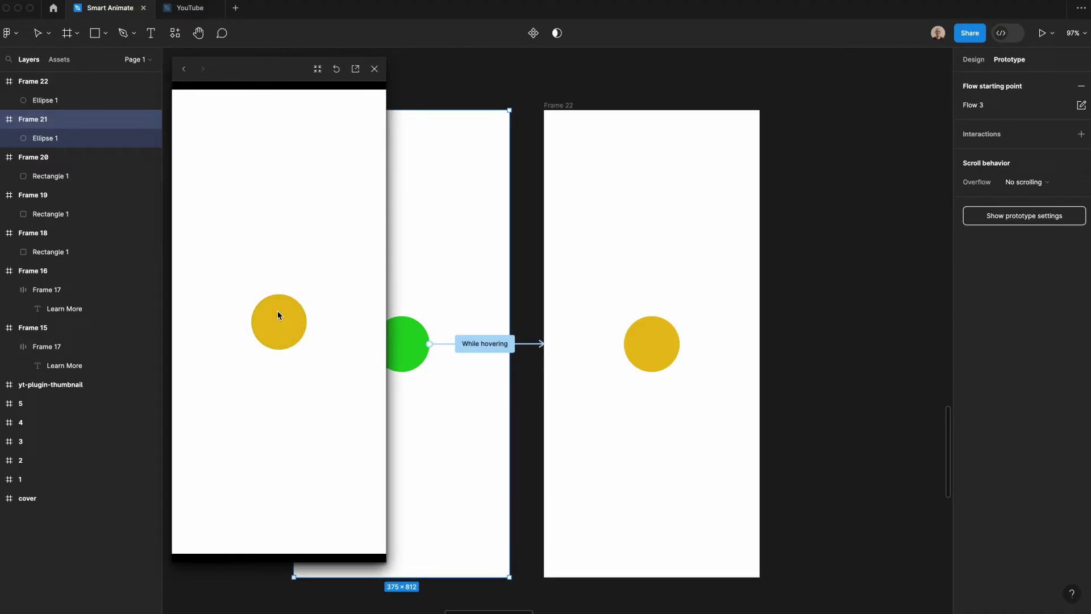
- Duplicate Frame 22 as Frame 23 and link Frame 22's circle to Frame 23
left_click(564, 106)
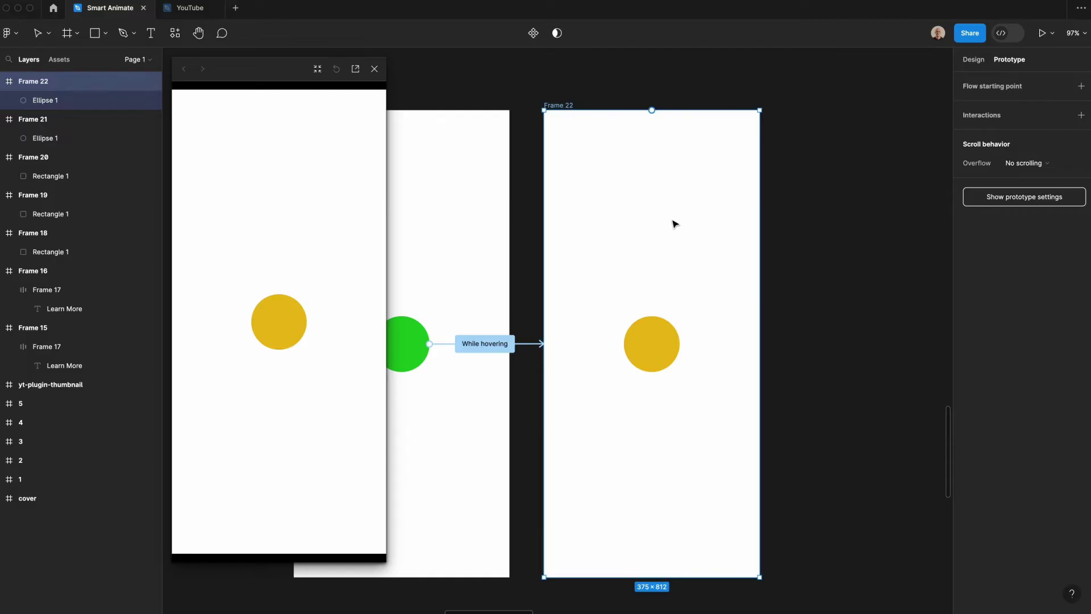
key("ctrl+d")
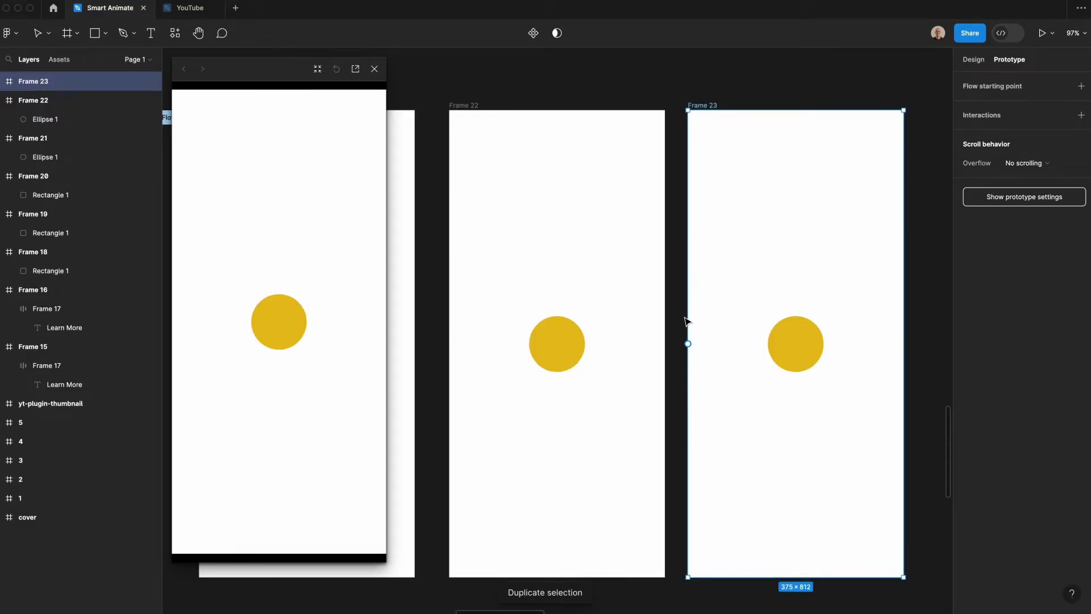
left_click(555, 344)
left_click_drag(585, 343, 773, 344)
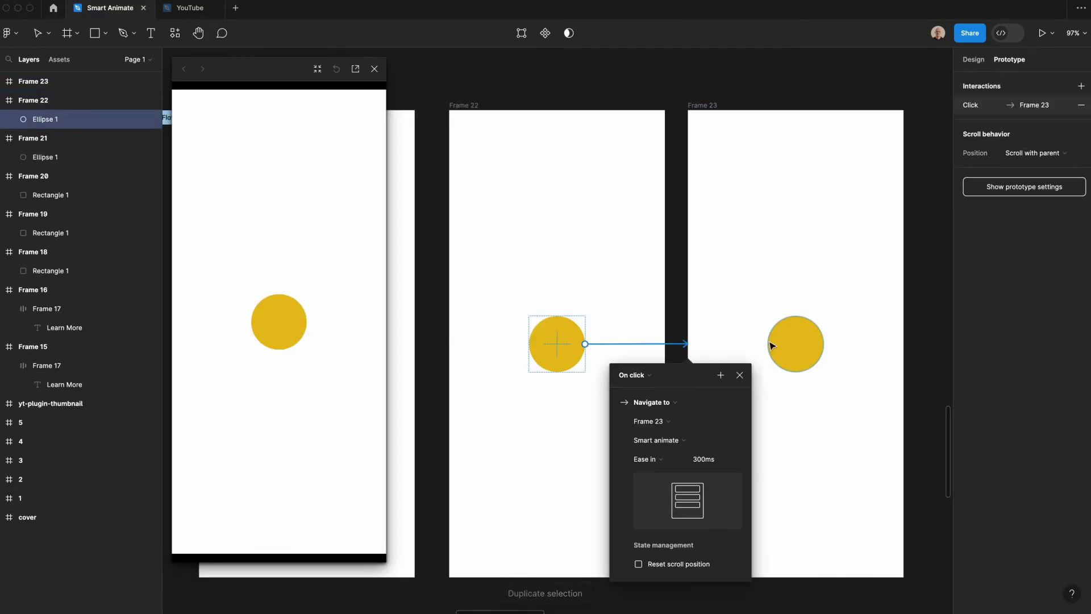
left_click(773, 344)
- Recolour the Frame 23 circle red (EB1010)
left_click(974, 59)
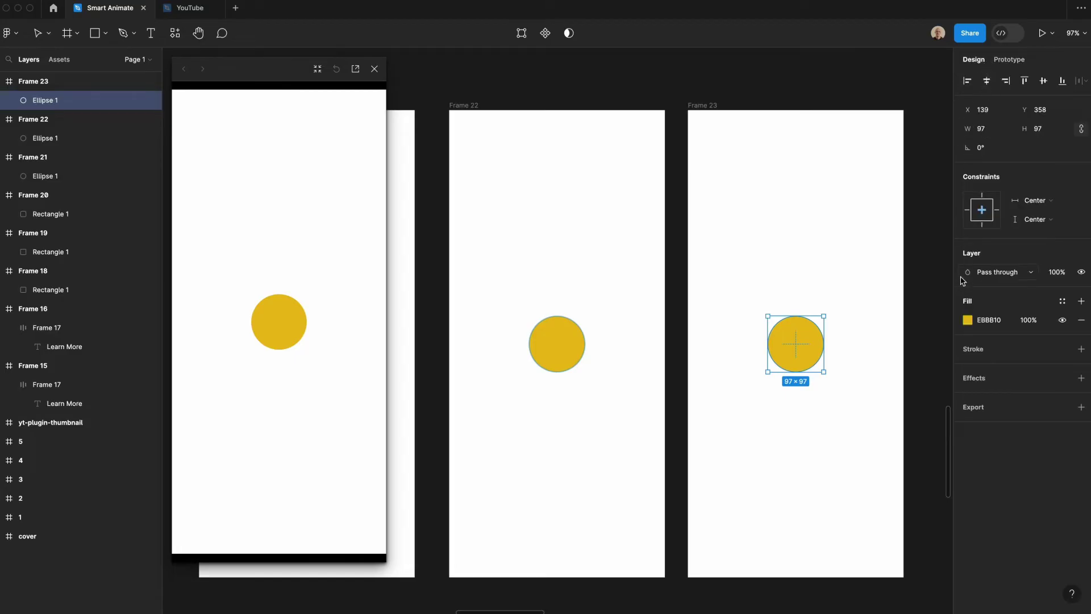
left_click(968, 321)
left_click(848, 473)
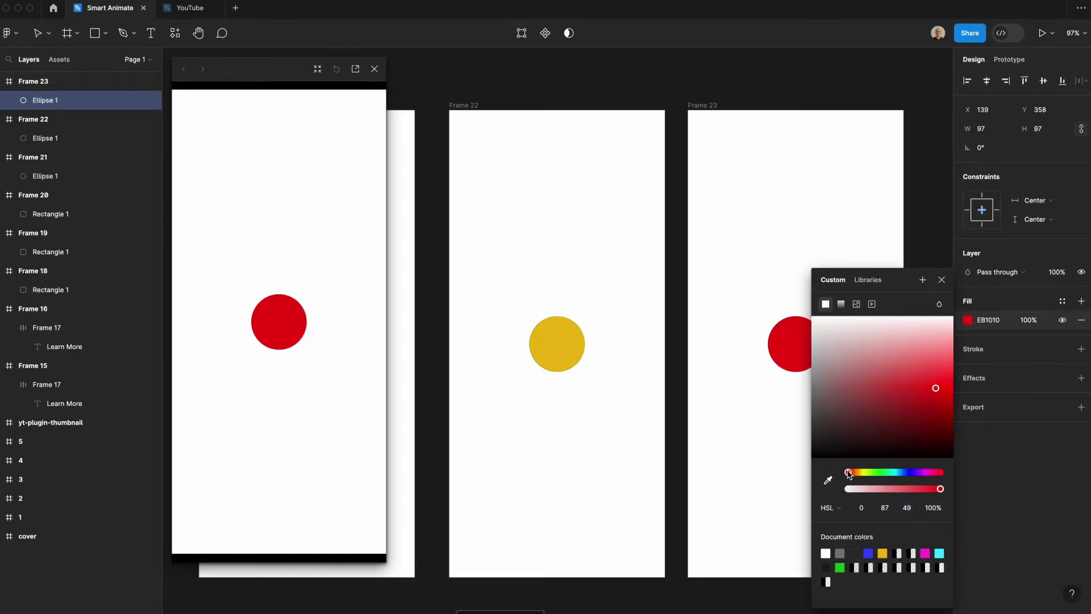
- Give the Frame 22 to Frame 23 smart animate transition Gentle easing
left_click(580, 346)
key("shift+e")
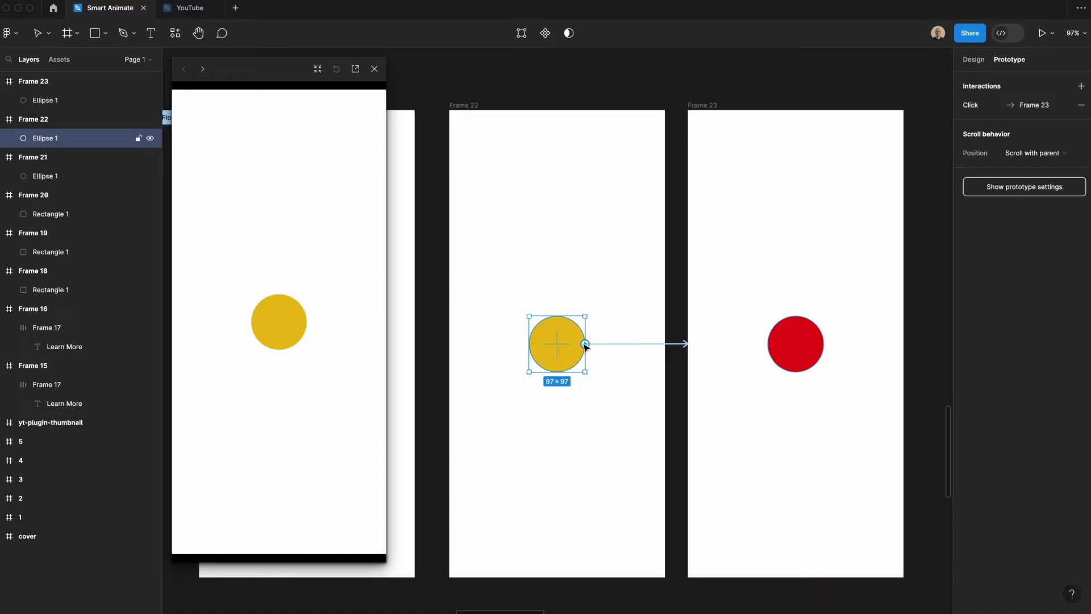
left_click(637, 344)
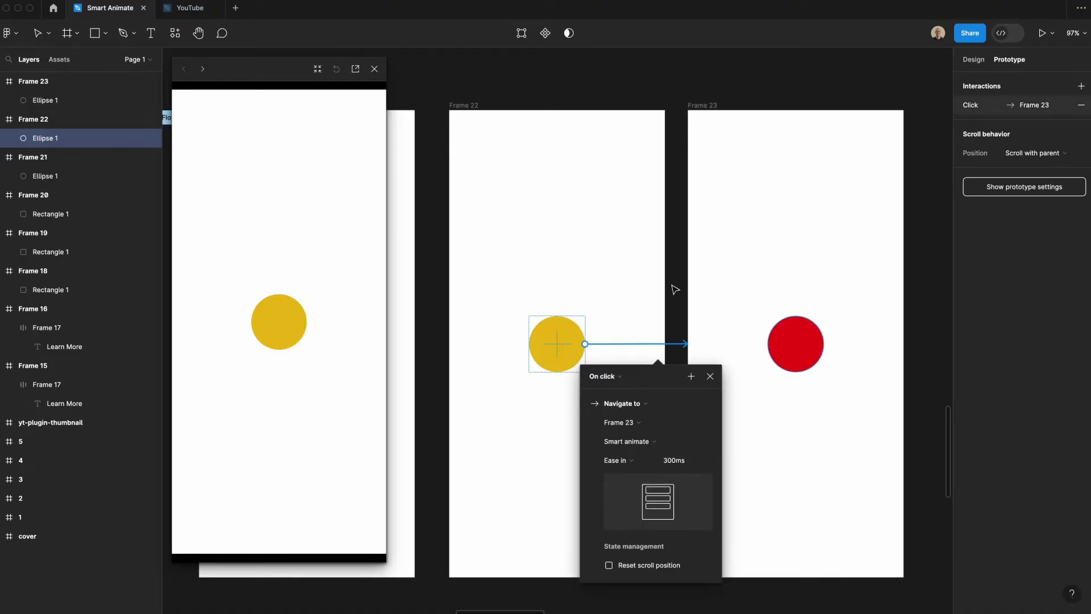
left_click(629, 458)
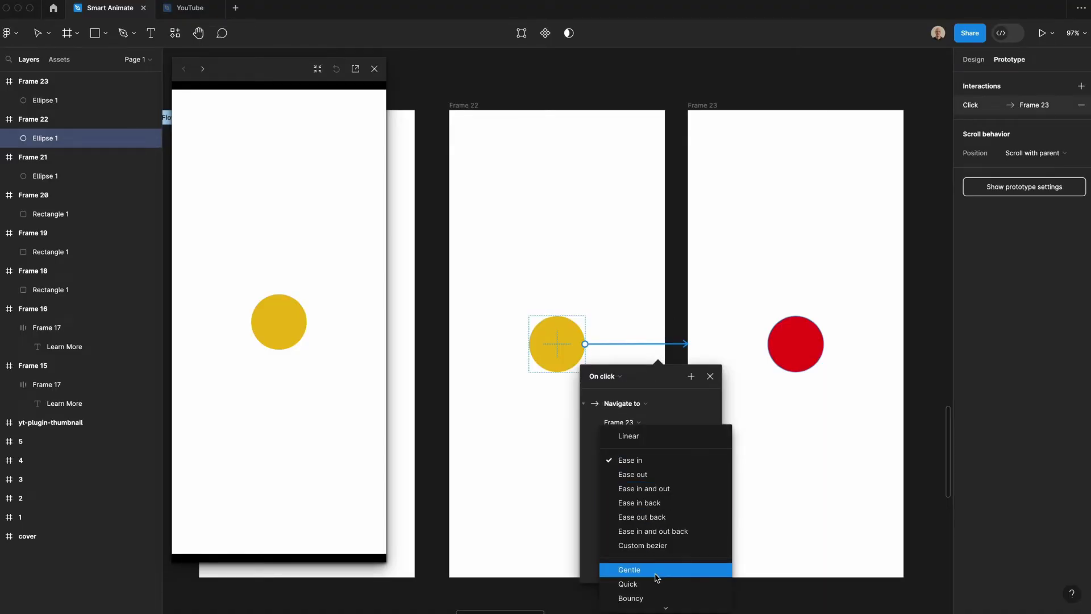
left_click(625, 570)
- Link Frame 23 back to Frame 21 with an After delay trigger
left_click(711, 105)
scroll(707, 106, "left", 5)
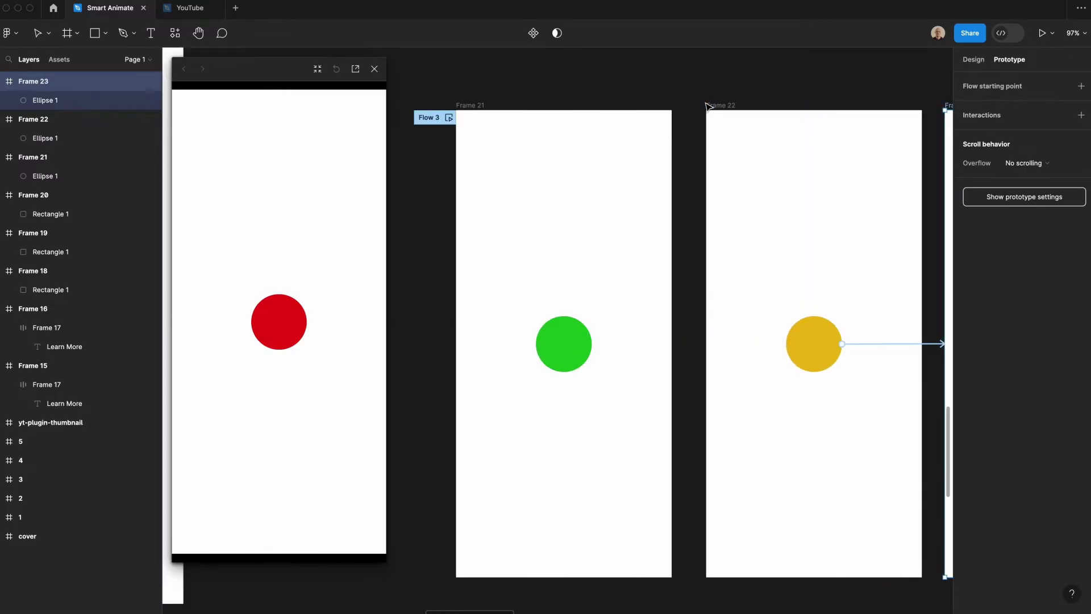
scroll(712, 121, "right", 2)
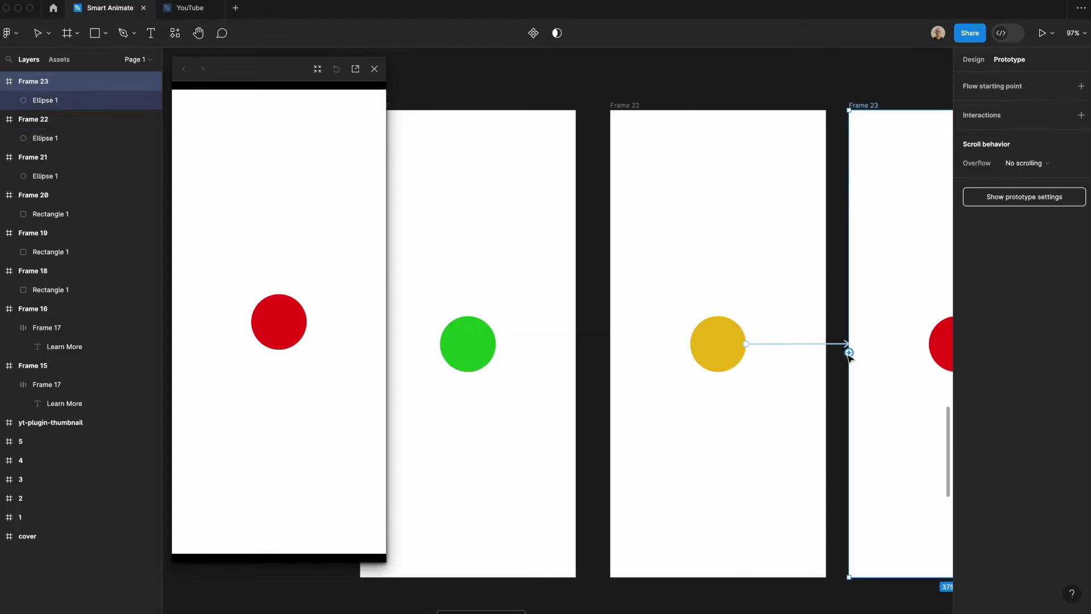
left_click_drag(849, 352, 565, 368)
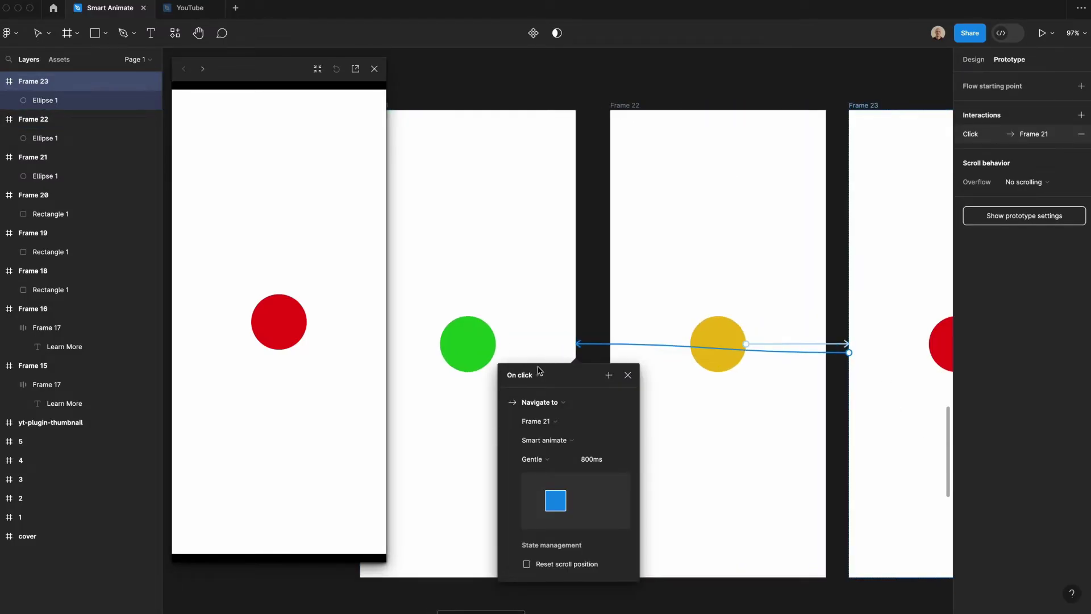
left_click(539, 372)
left_click(546, 521)
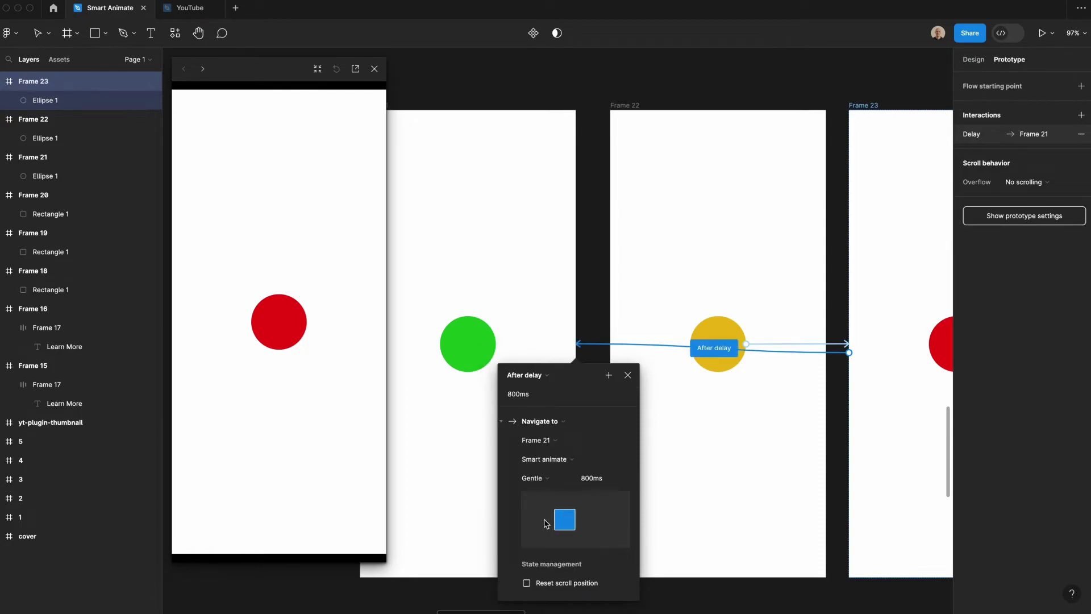
left_click(504, 397)
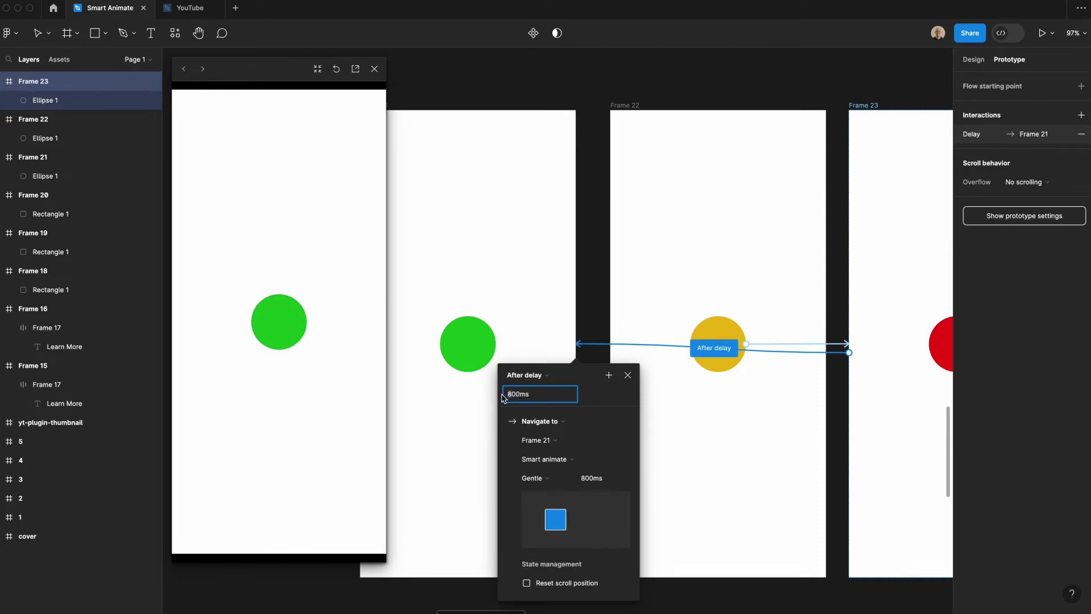
key("Return")
- Test the hover transition on Frame 21's green circle, then close the preview
left_click(486, 350)
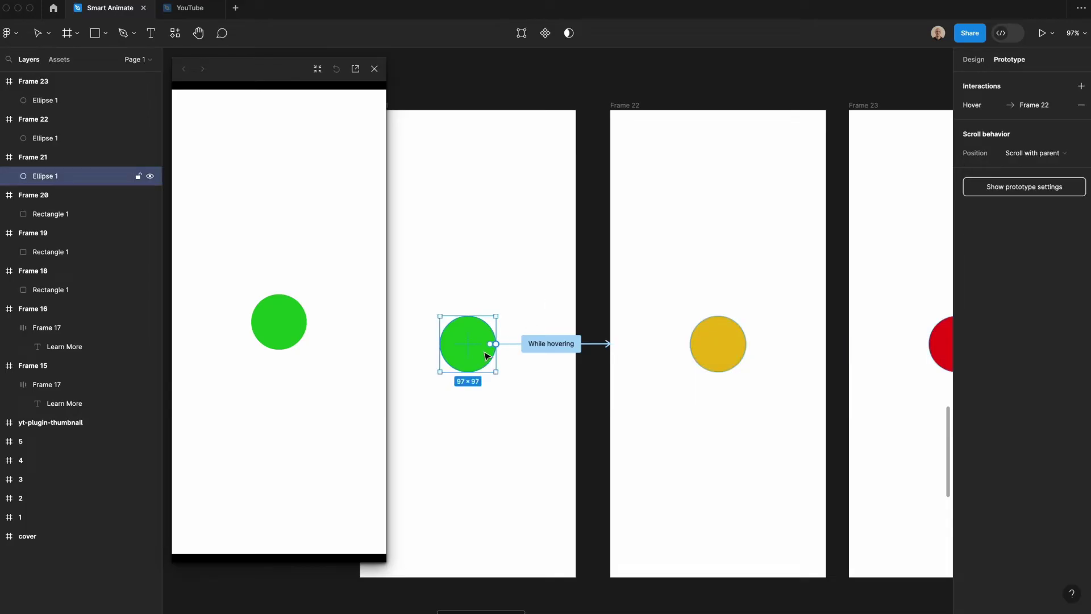
mouse_move(271, 324)
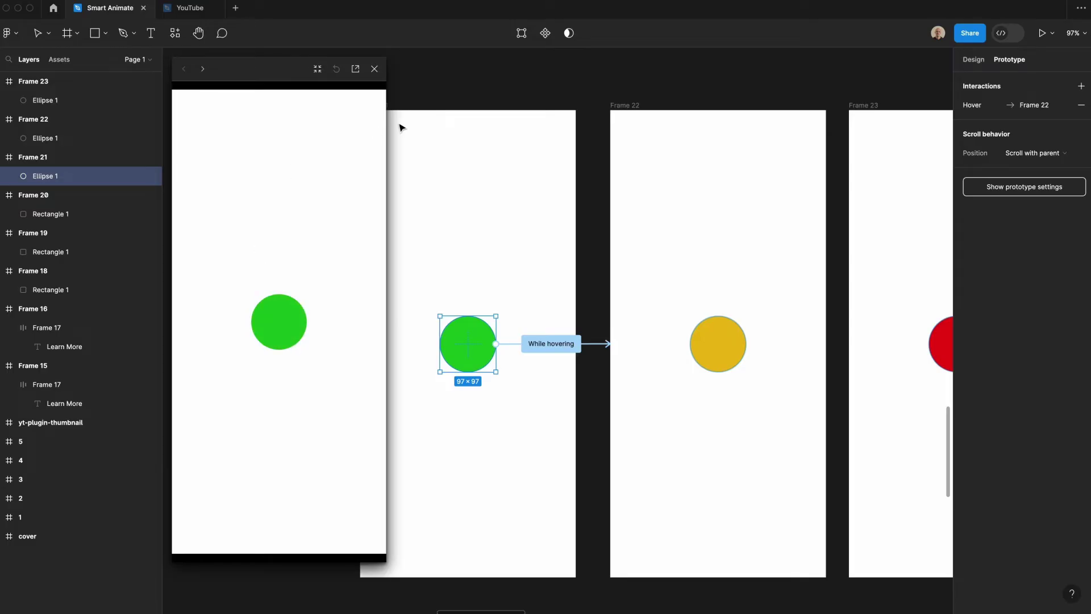
key("Escape")
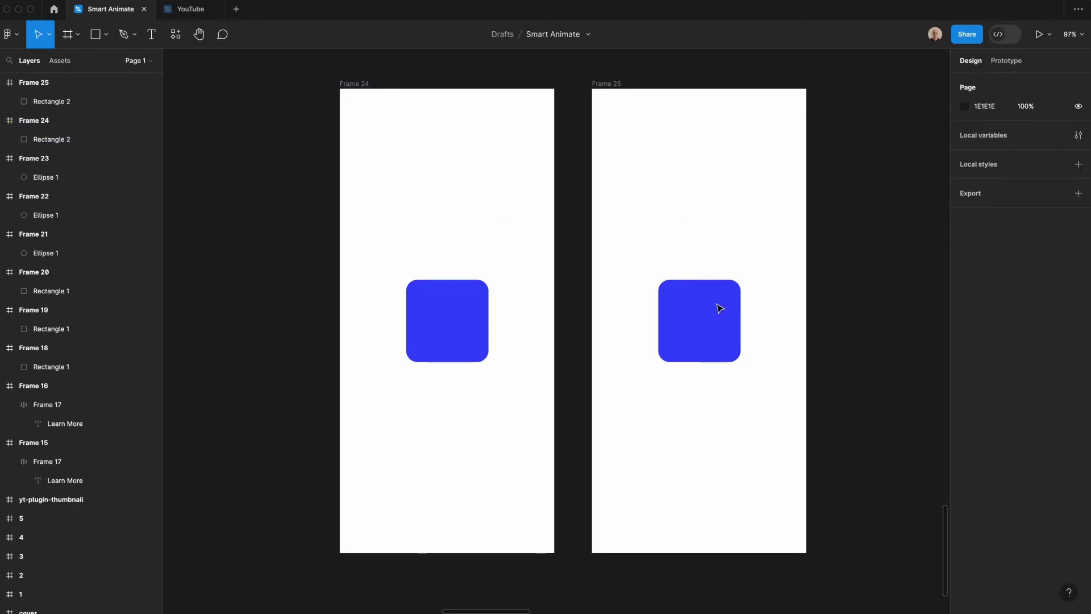
- Check the rotation of Frame 25's blue square, leaving it at 0°
left_click(714, 310)
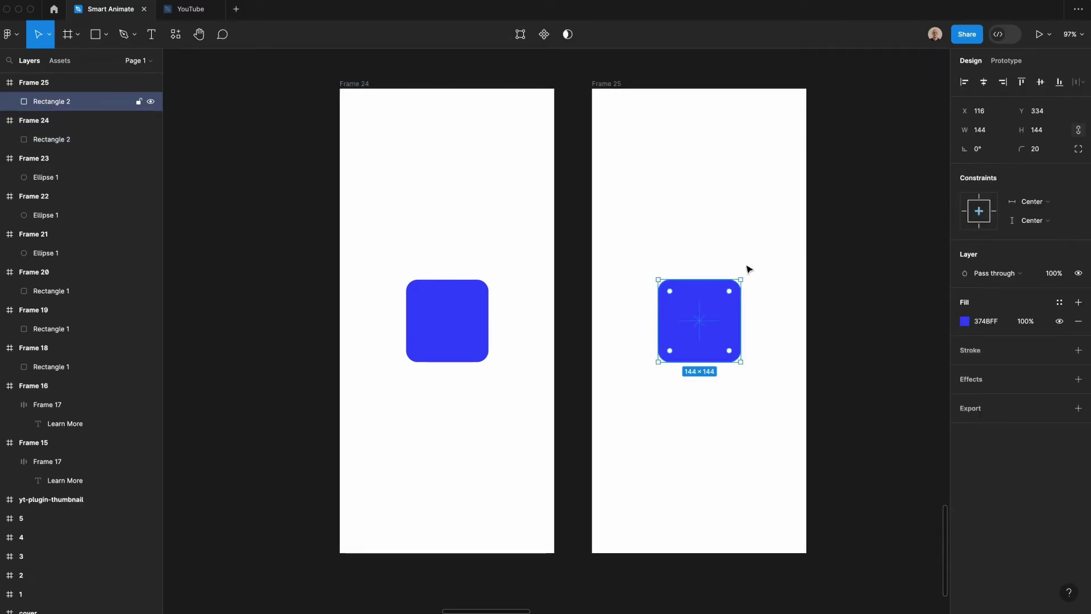
left_click(978, 151)
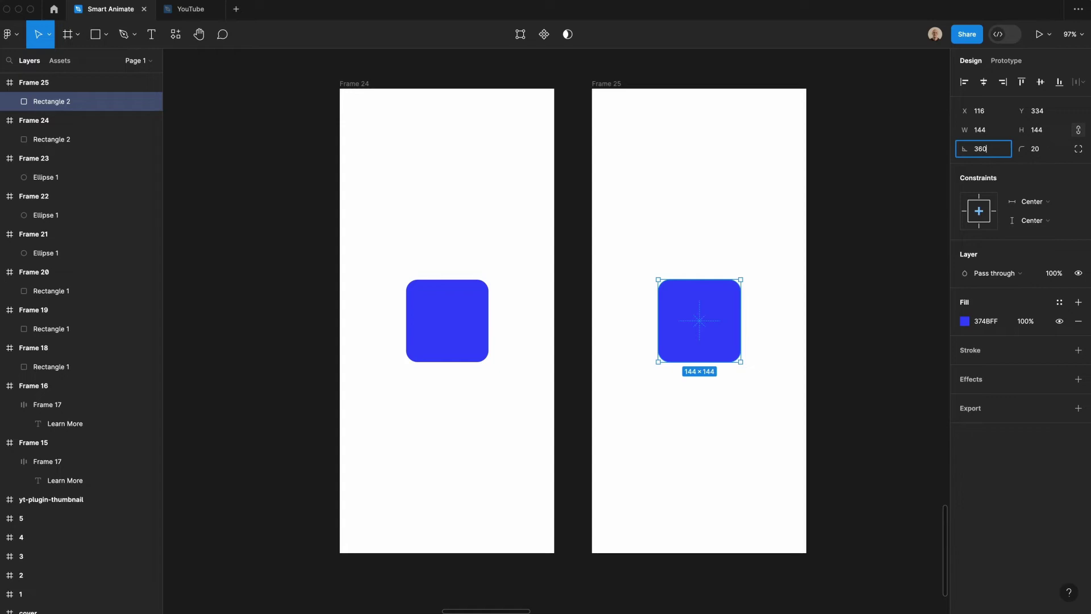
key("Escape")
left_click(916, 209)
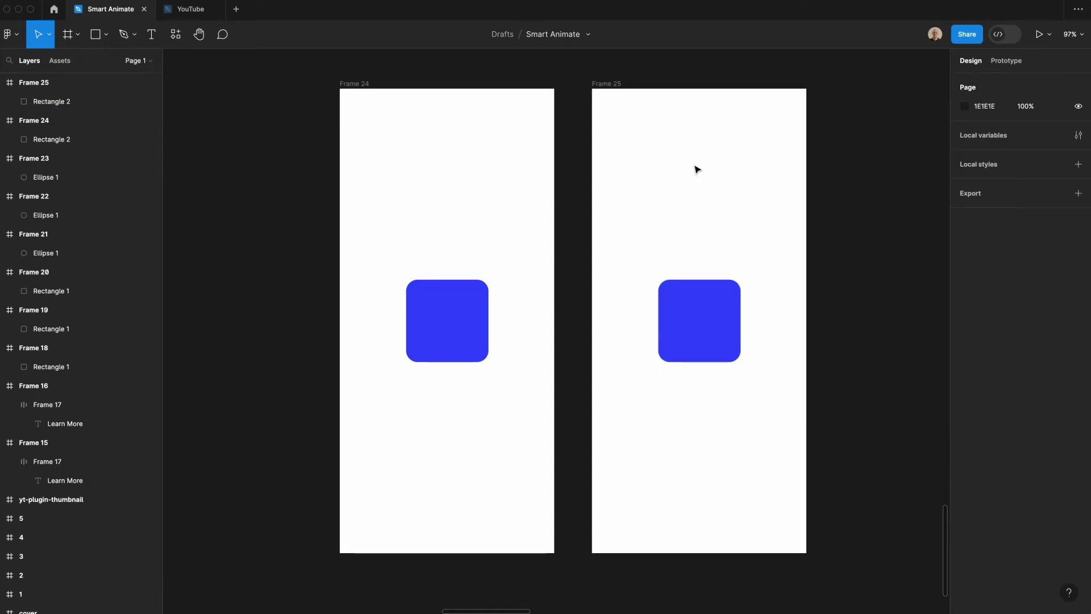
- Link Frame 24's blue square to Frame 25 on click, then preview from Frame 24
left_click(716, 308)
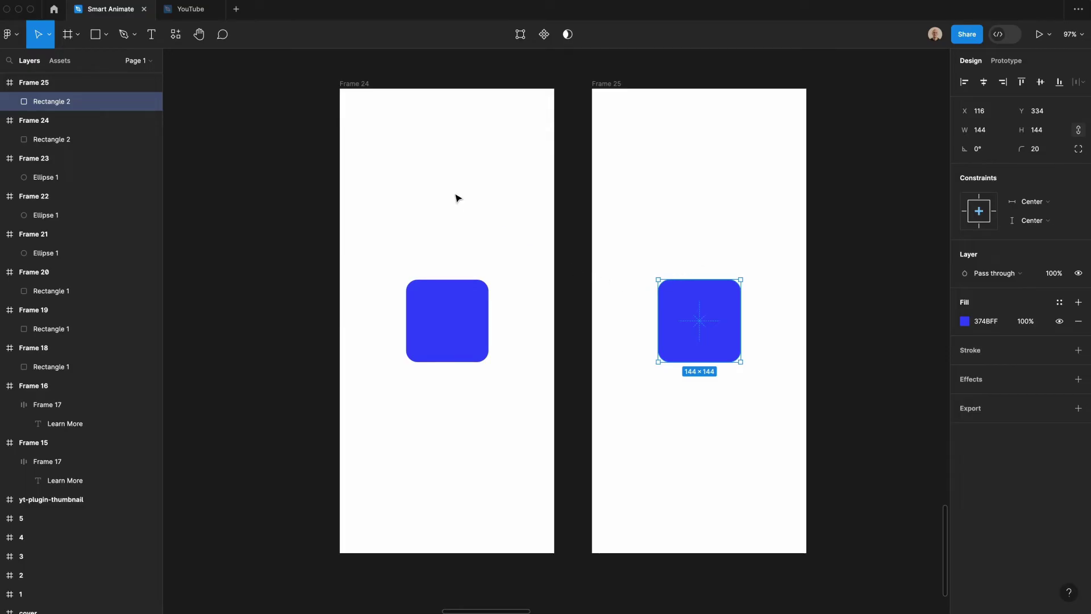
left_click(361, 86)
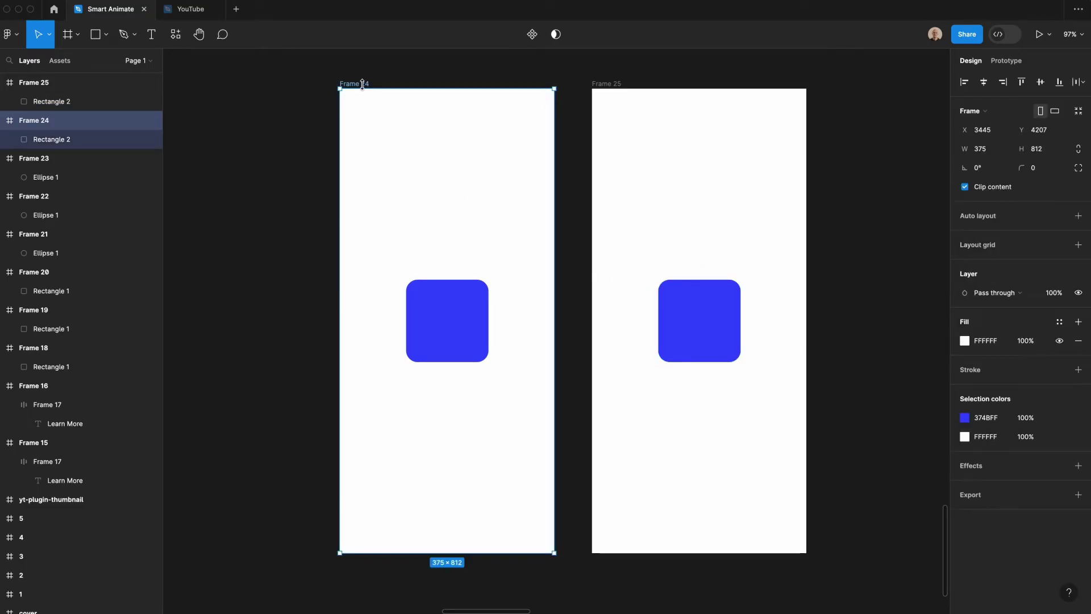
left_click(443, 311)
key("shift+e")
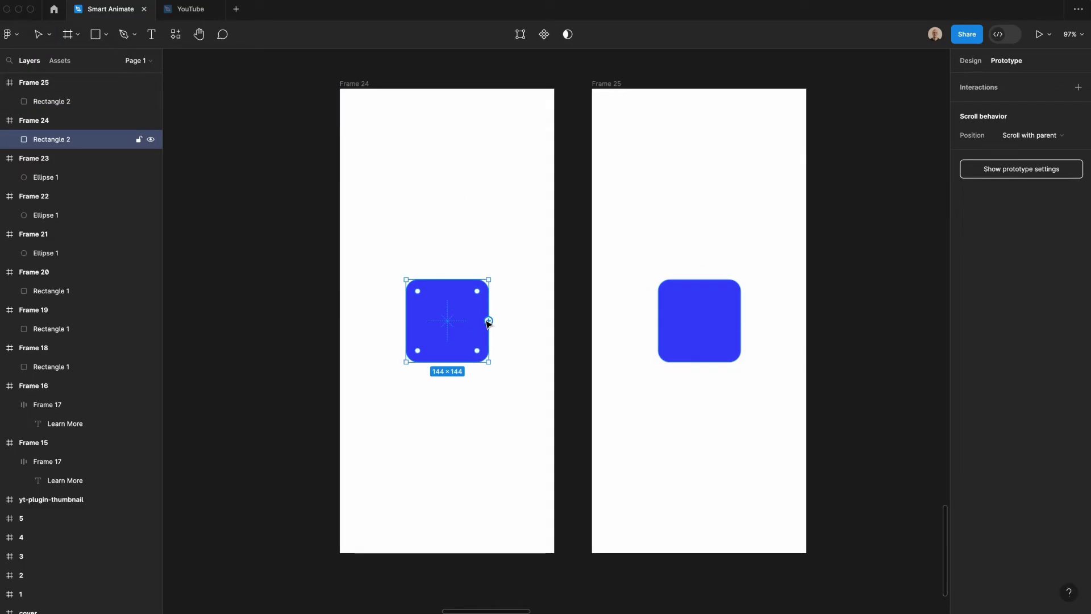
left_click_drag(489, 321, 623, 331)
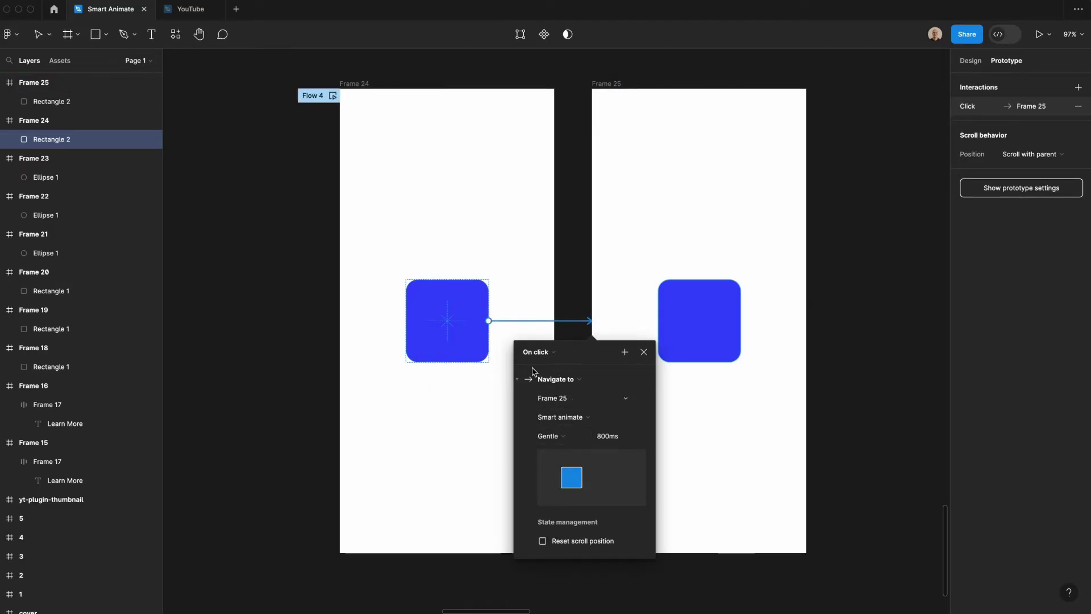
left_click(365, 86)
key("shift+space")
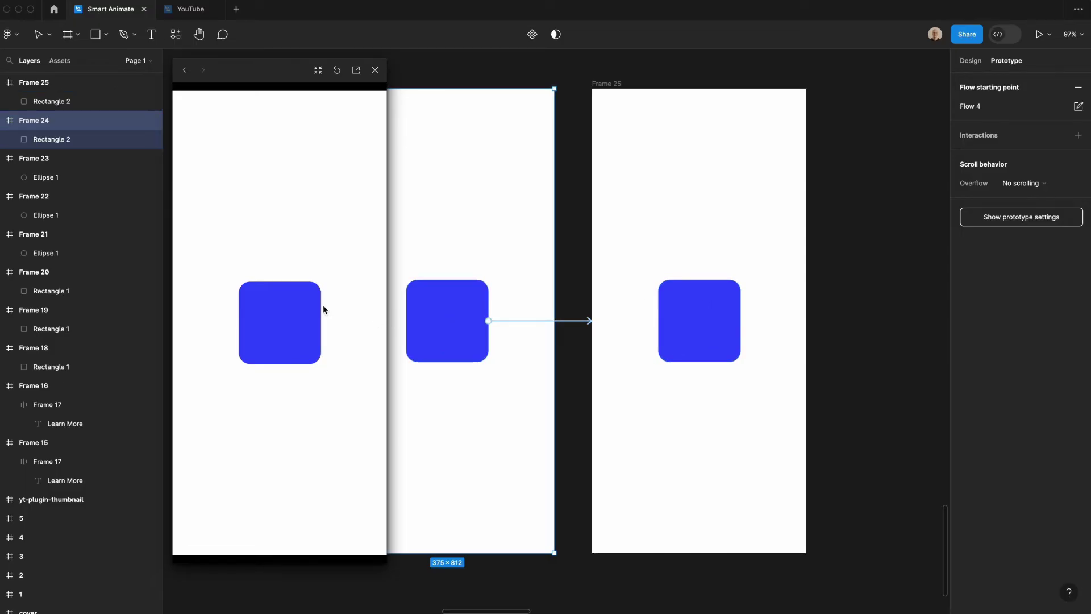
- Rotate Frame 25's square to 180° and play the transition in the preview
left_click(684, 312)
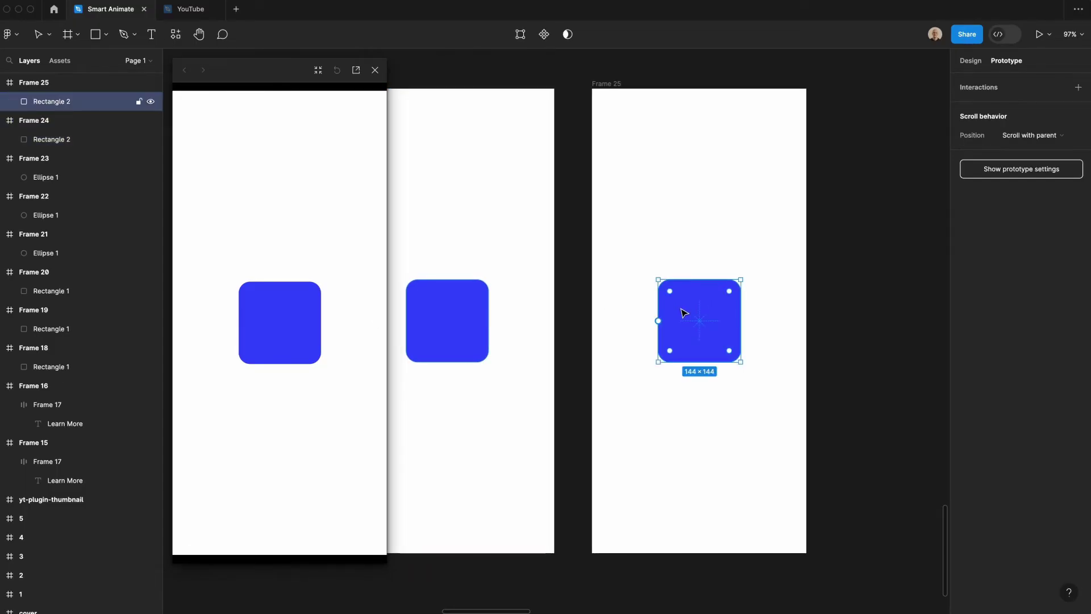
left_click(970, 61)
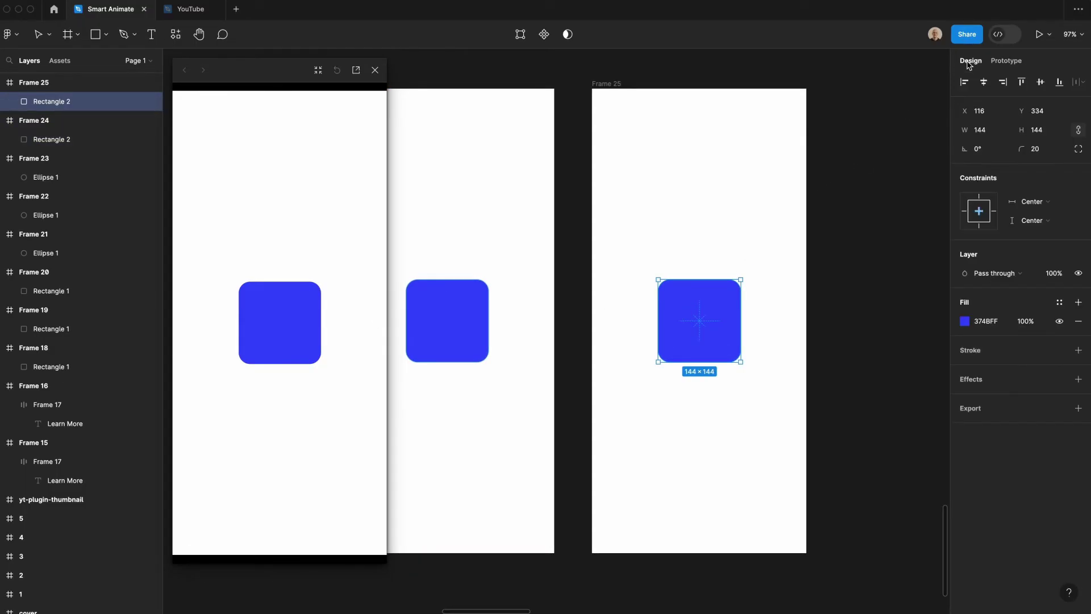
left_click(983, 156)
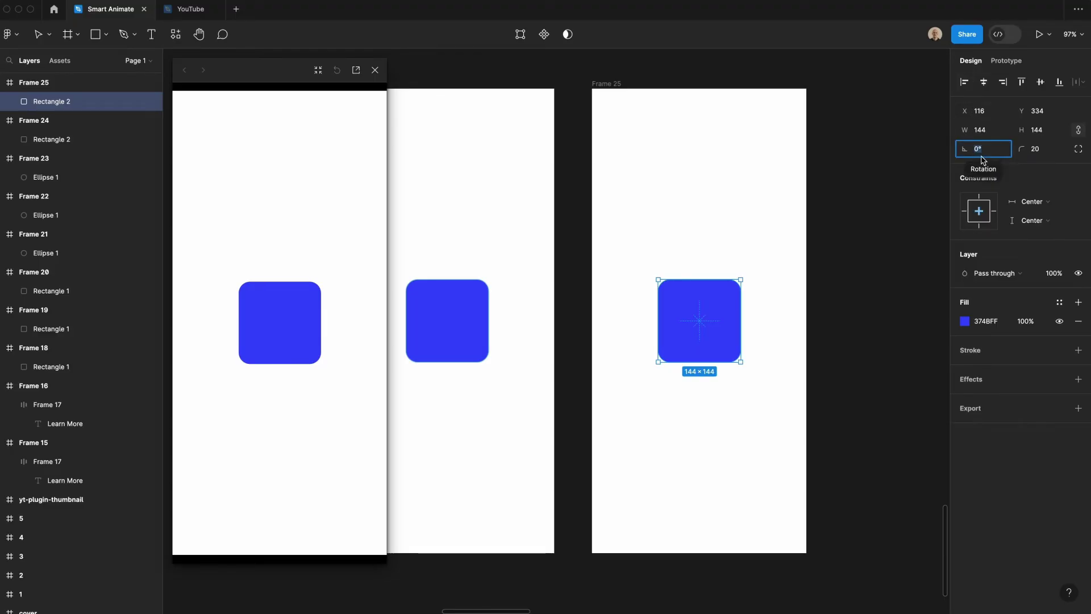
type("180")
key("Return")
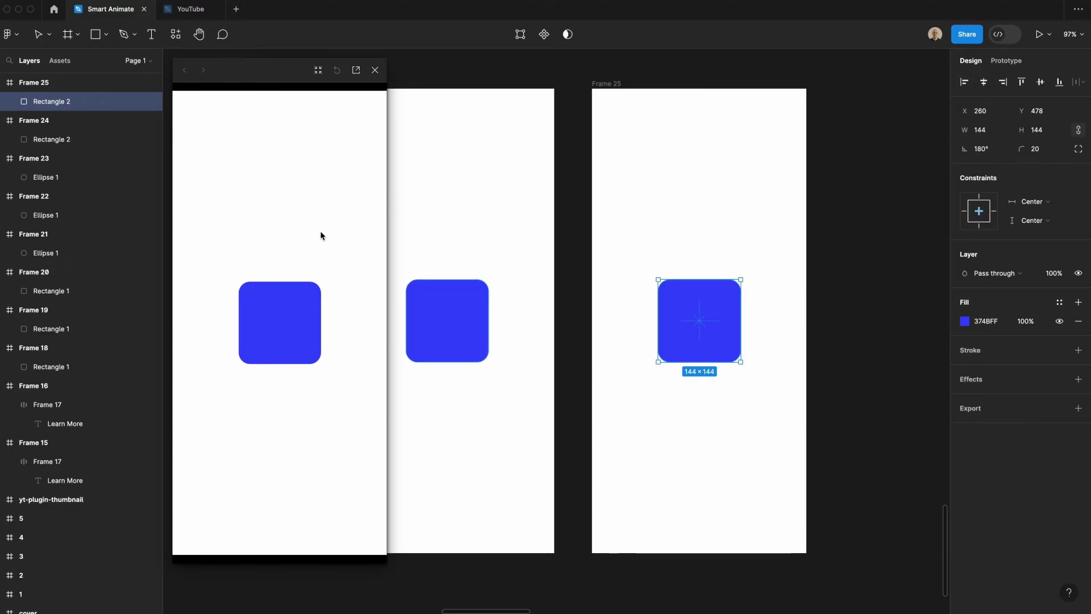
scroll(454, 85, "left", 4)
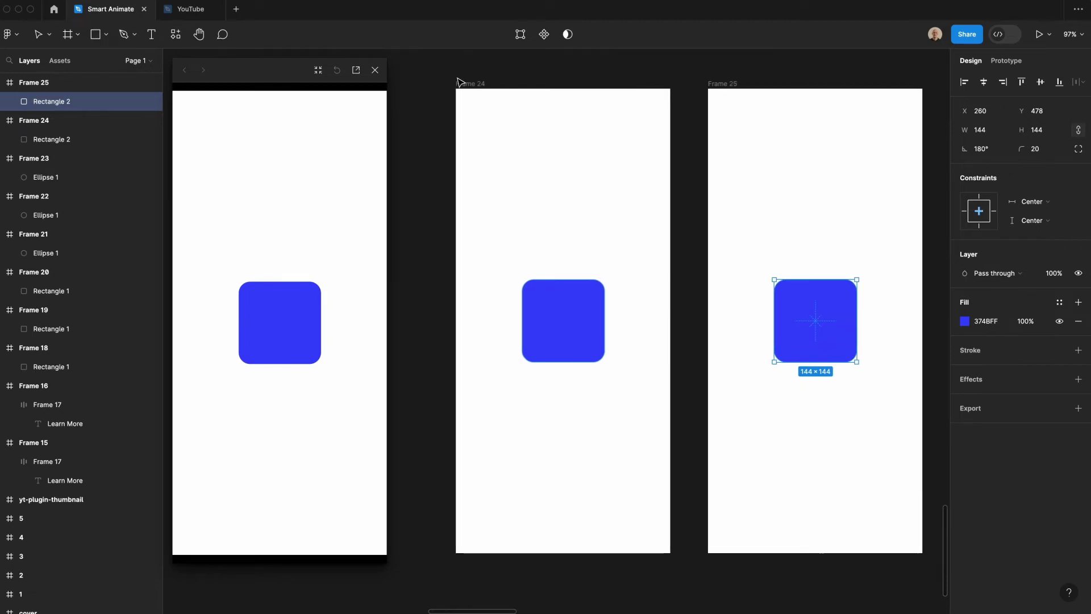
left_click(458, 82)
left_click(252, 342)
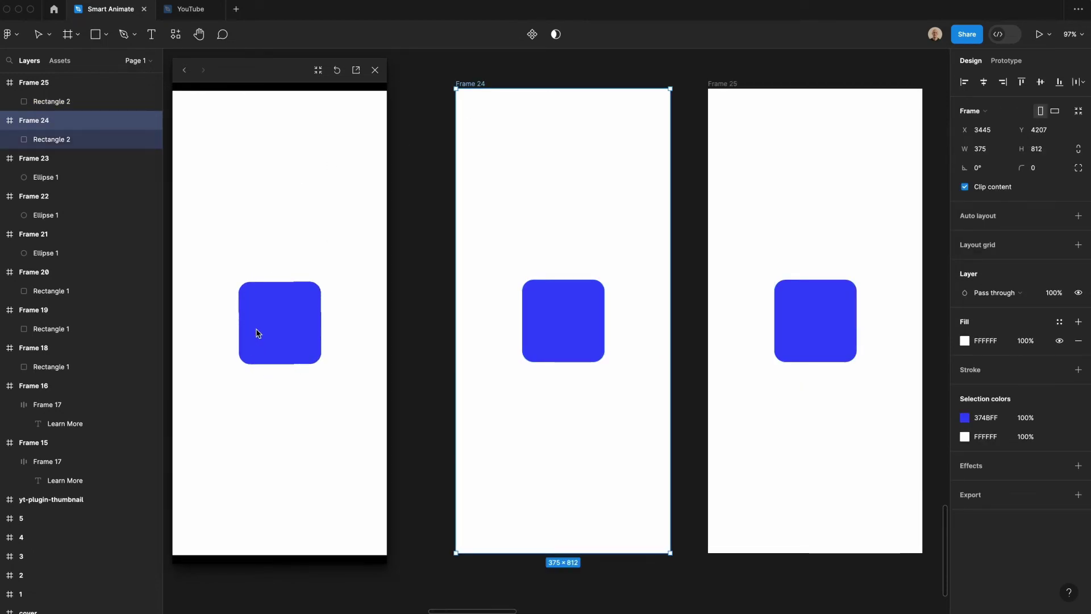
- Change Frame 25's square rotation to 270 (-90°) and replay the preview
left_click(817, 298)
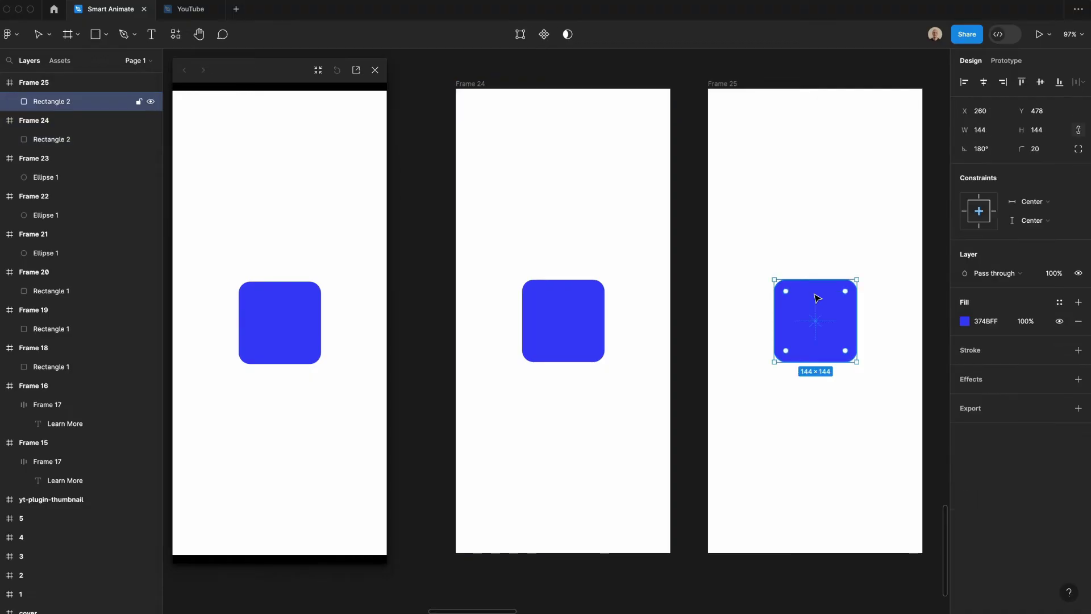
left_click(981, 148)
type("2")
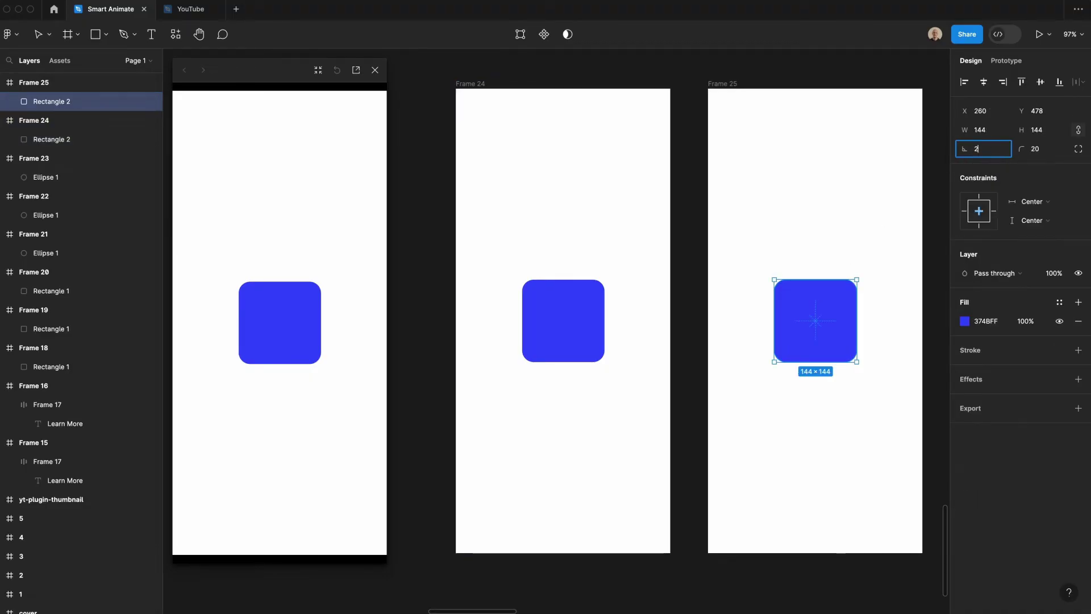
type("70")
key("Return")
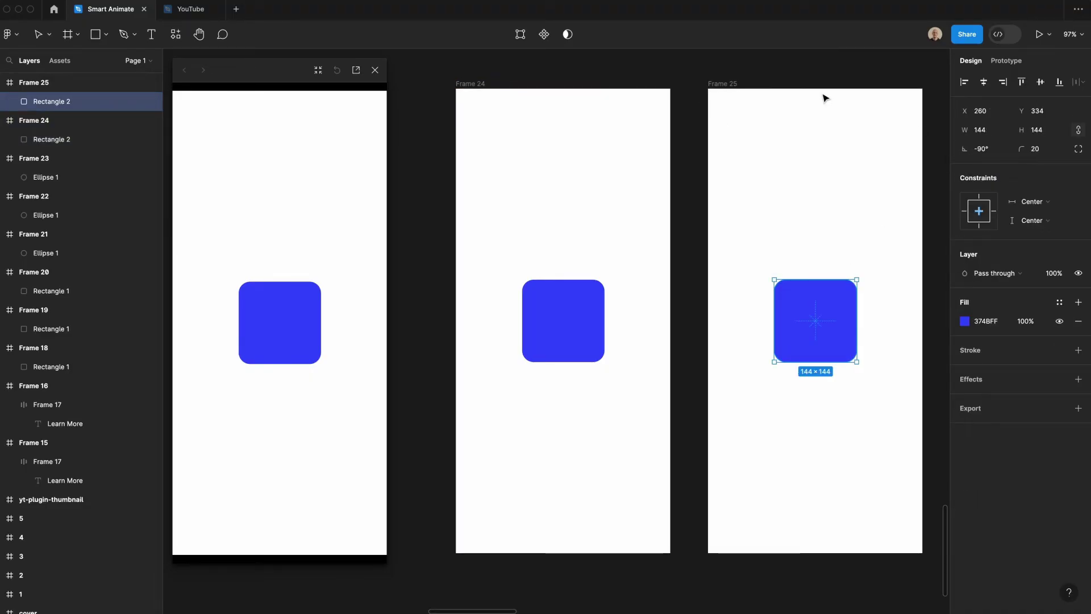
left_click(471, 89)
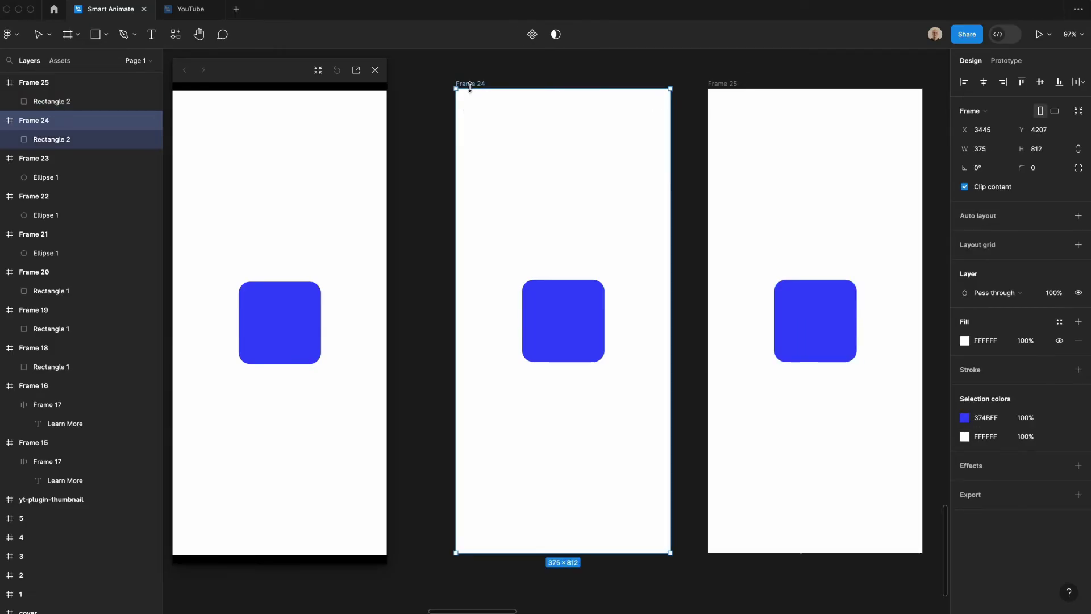
left_click(281, 355)
- Duplicate Frame 25 twice to create Frames 26 and 27
scroll(537, 246, "right", 1)
scroll(537, 245, "right", 2)
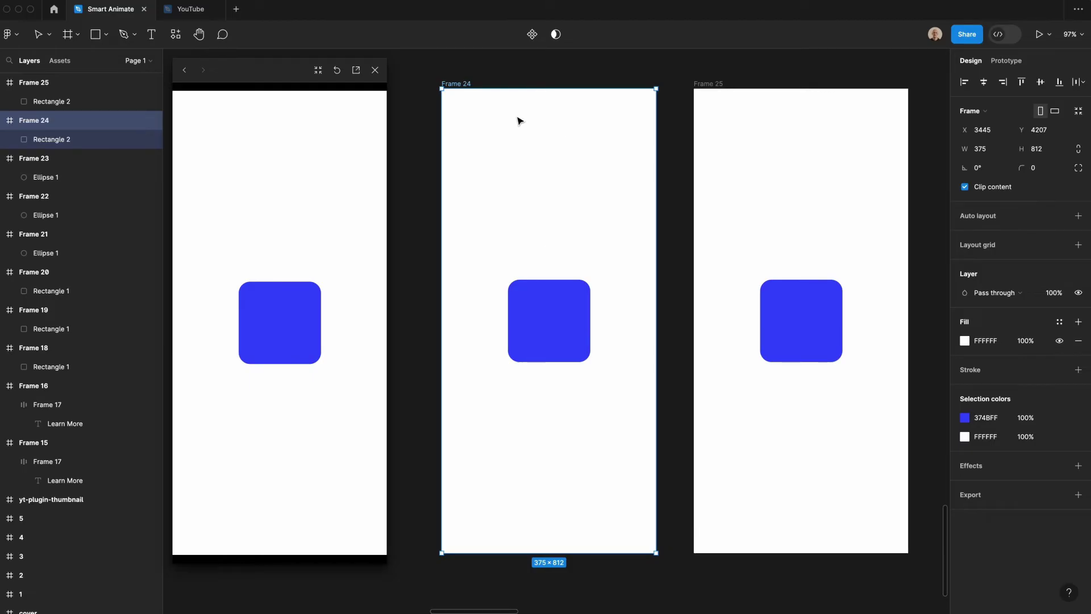
scroll(519, 121, "right", 1)
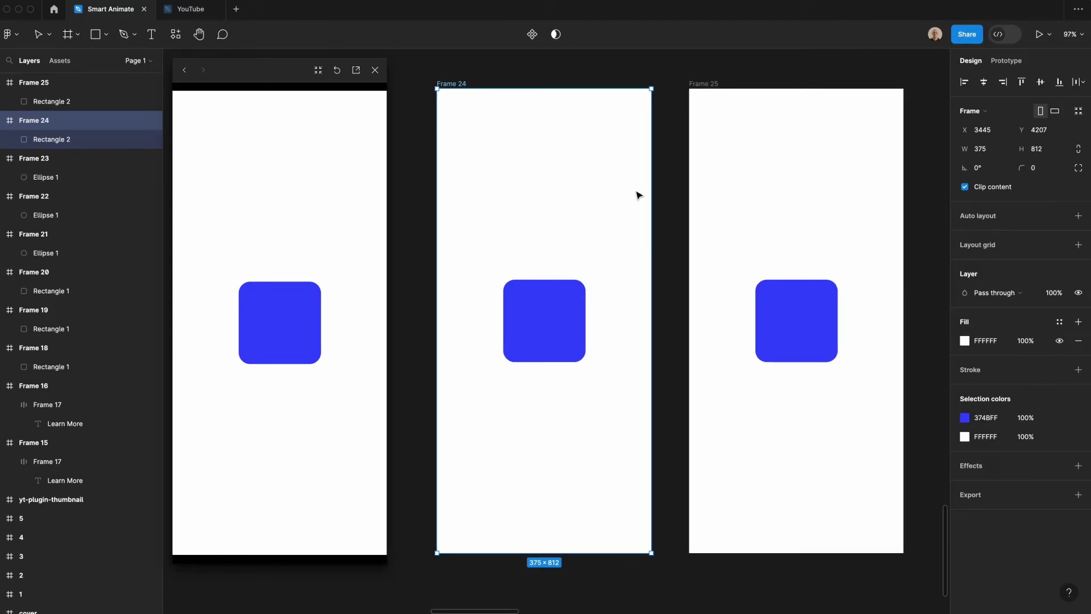
scroll(801, 195, "right", 10)
left_click(853, 185)
key("minus")
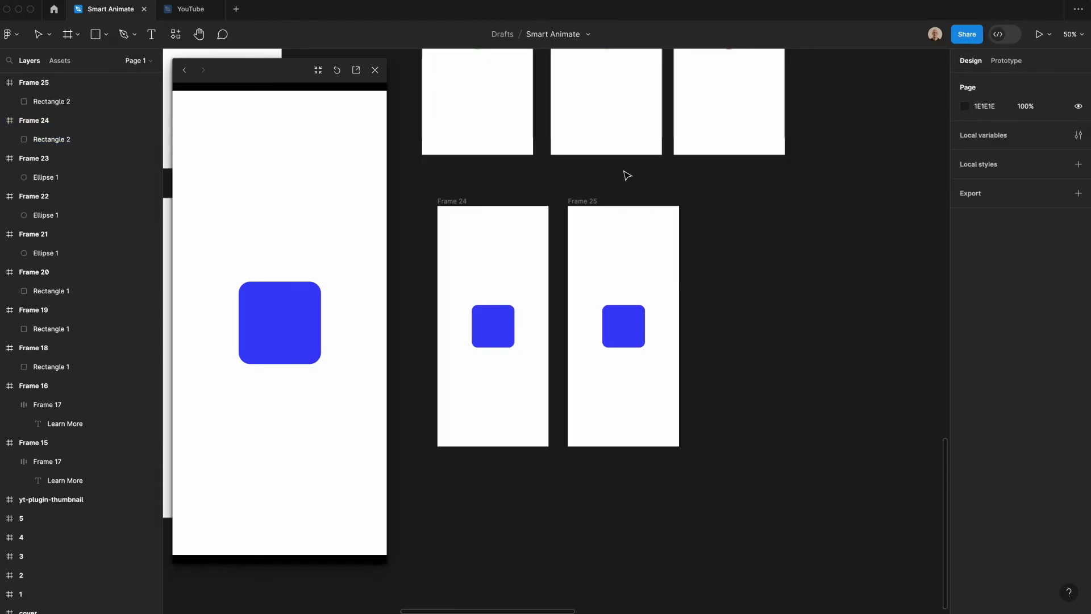
left_click(624, 243)
key("ctrl+d")
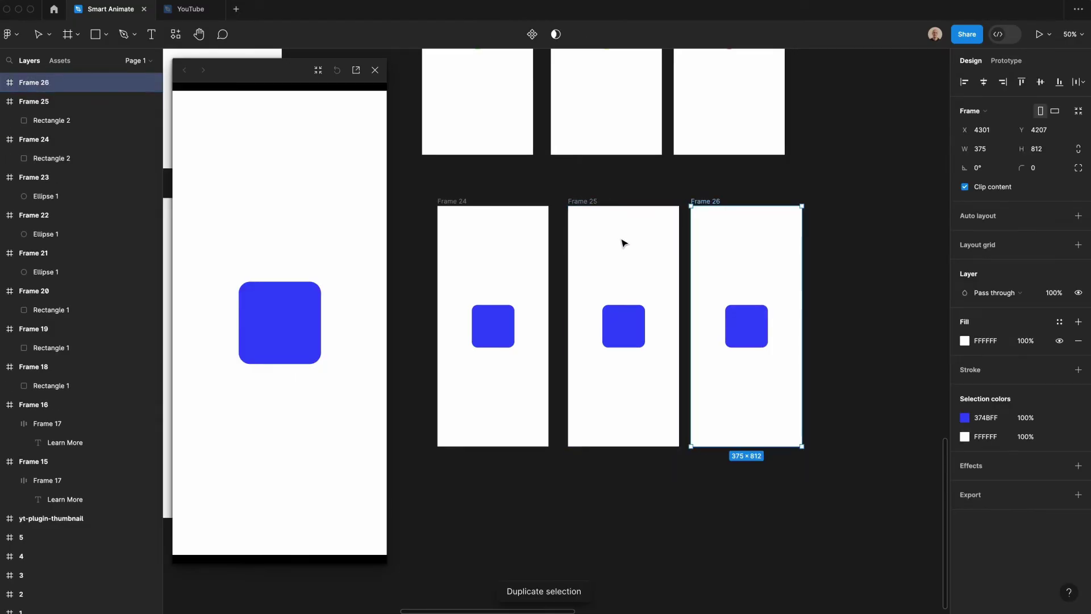
key("ctrl+d")
- Set the square rotations to 90 in Frame 25, 180 in Frame 26, 270 in Frame 27
left_click(597, 327)
left_click(989, 149)
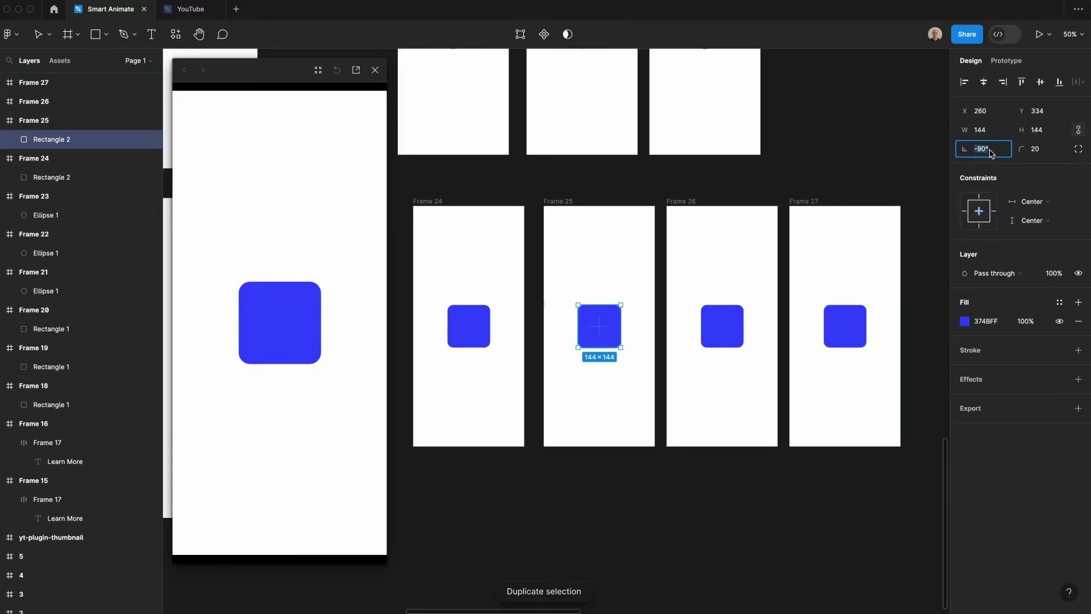
type("90")
key("Return")
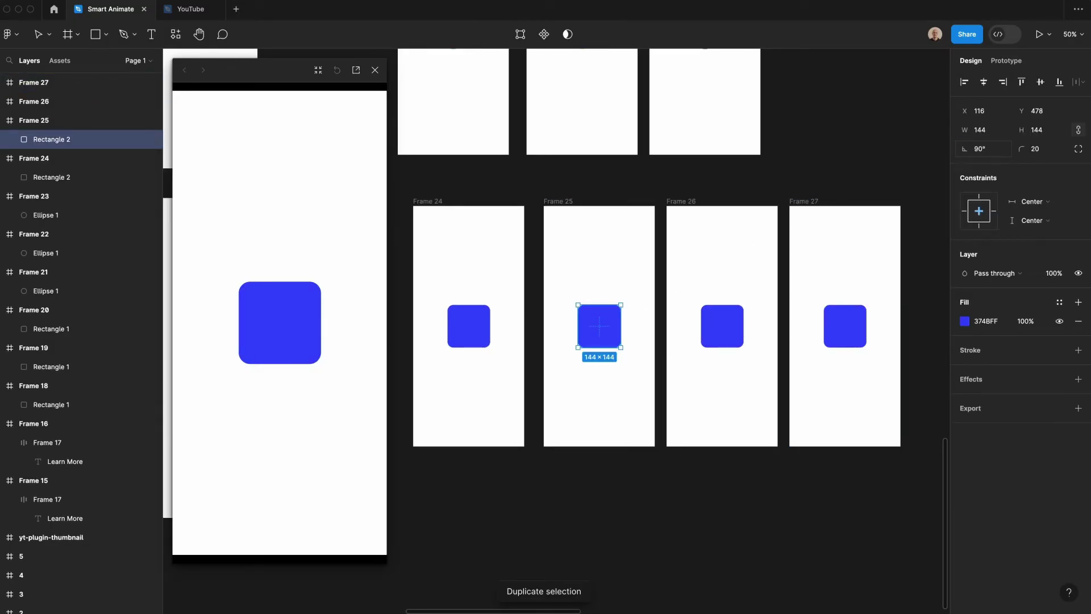
left_click(715, 331)
left_click(995, 154)
type("180")
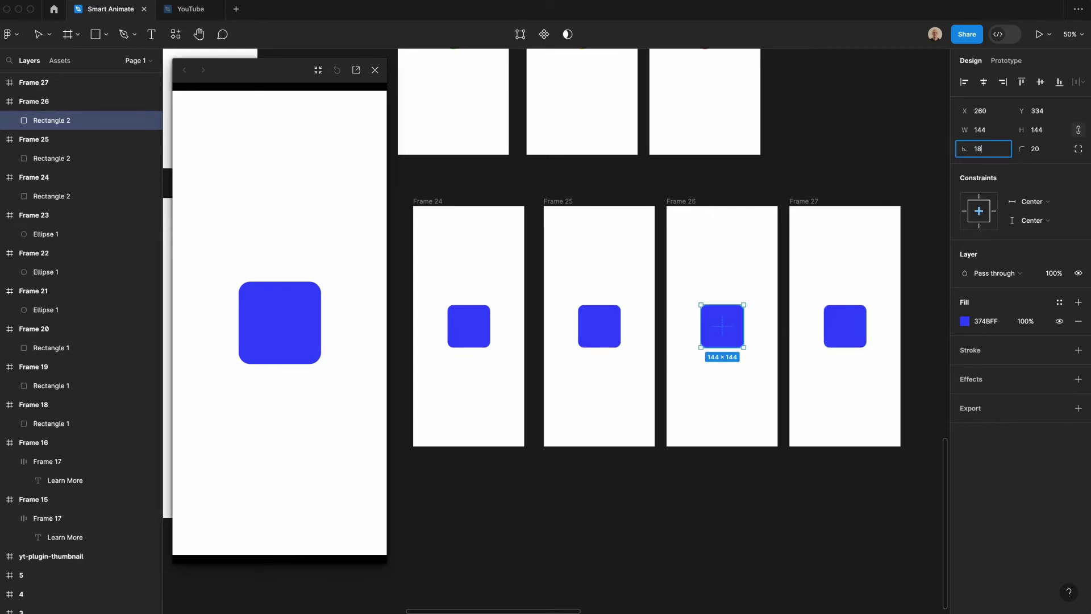
key("Return")
left_click(847, 318)
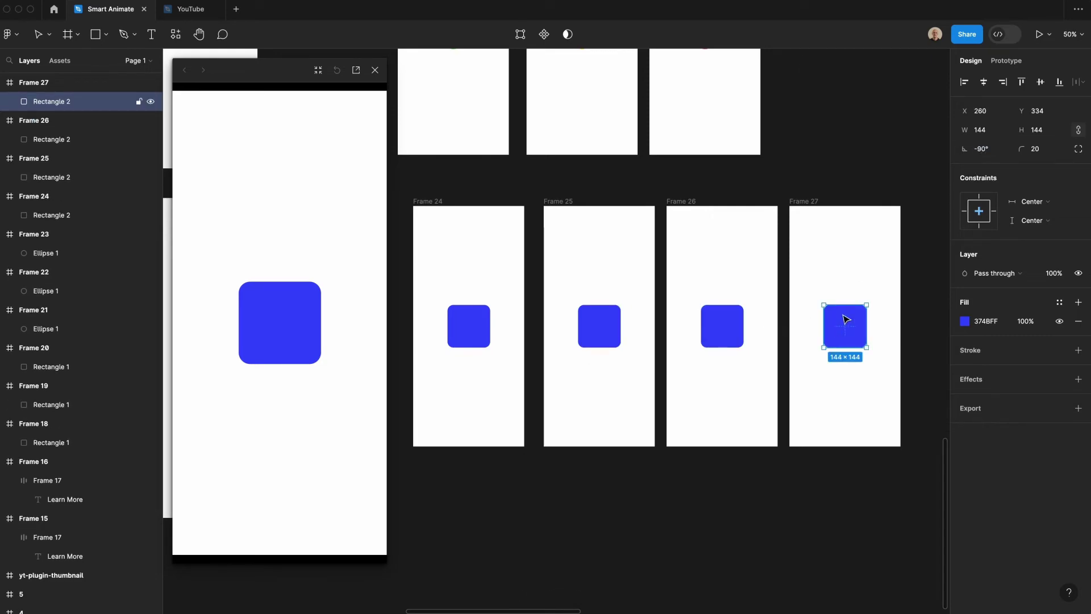
left_click(1001, 152)
type("270")
key("Return")
- Recolour the squares in Frames 25, 26 and 27 light blue, cyan and purple
left_click(619, 334)
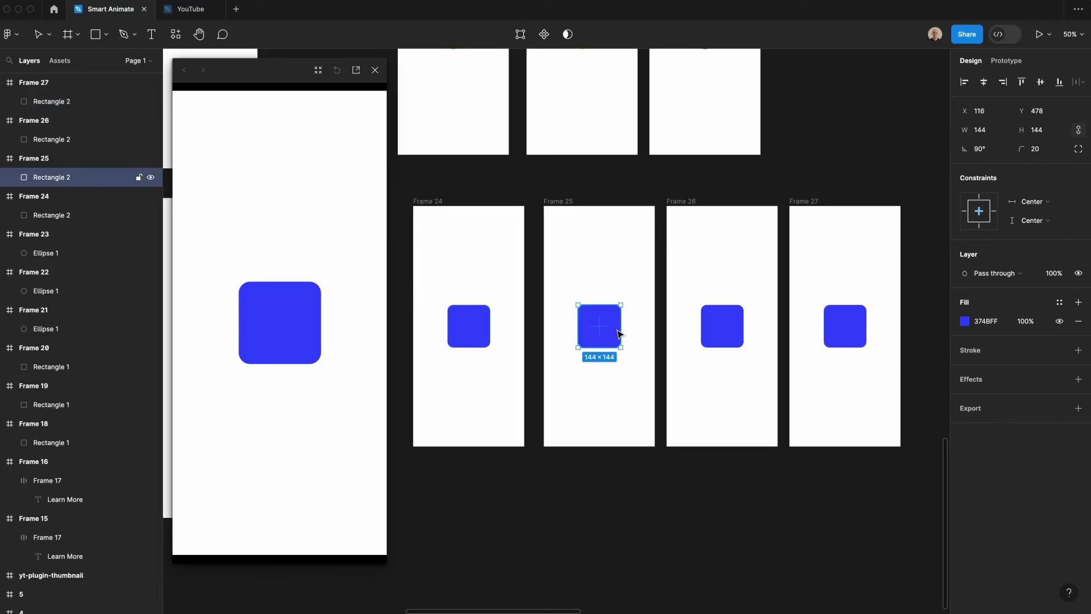
left_click(965, 322)
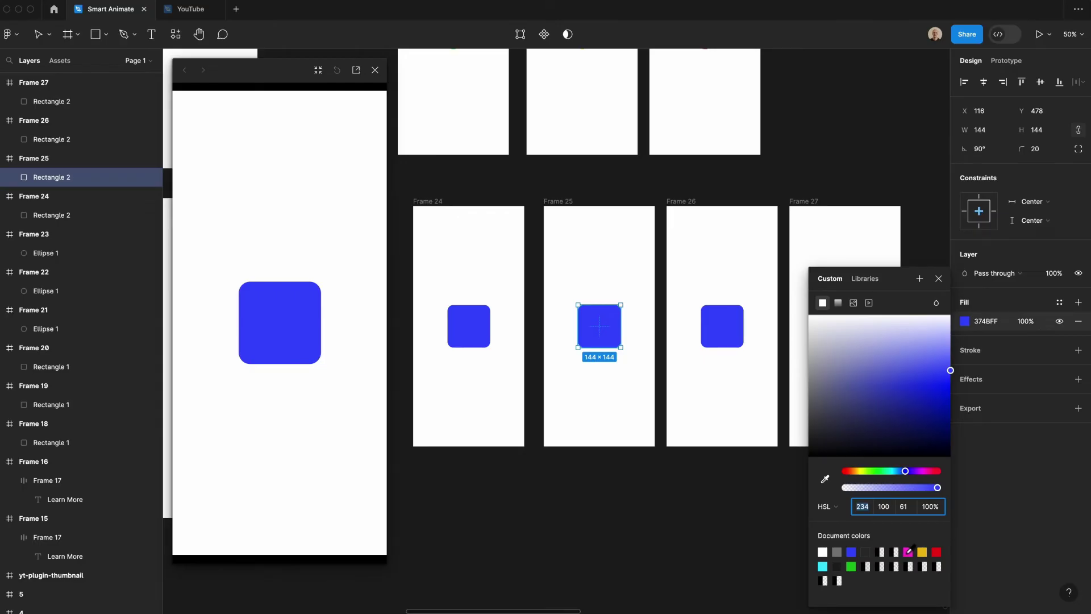
left_click(901, 471)
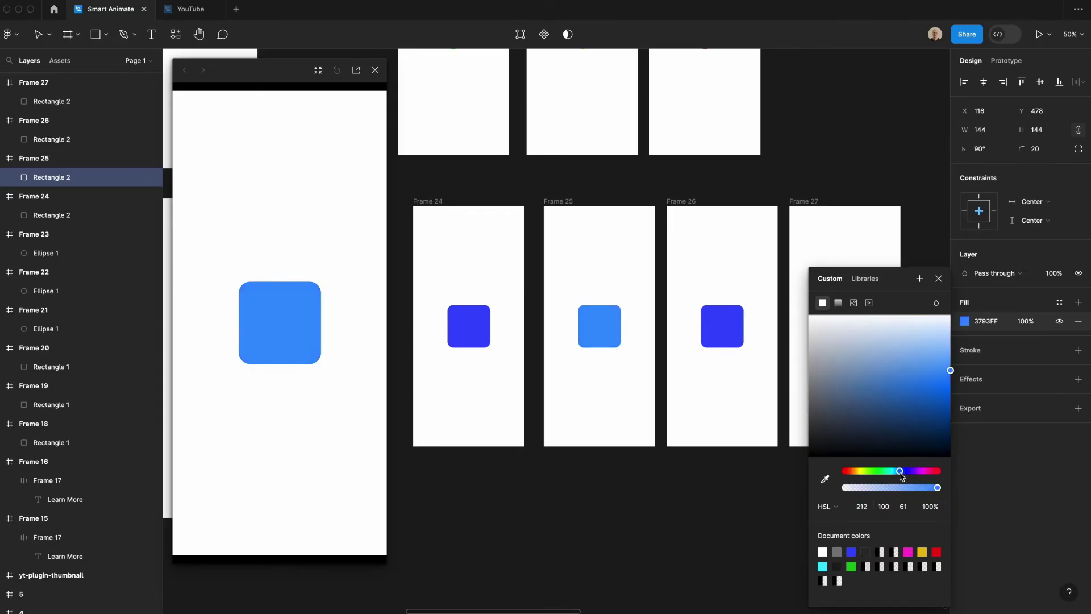
left_click(721, 326)
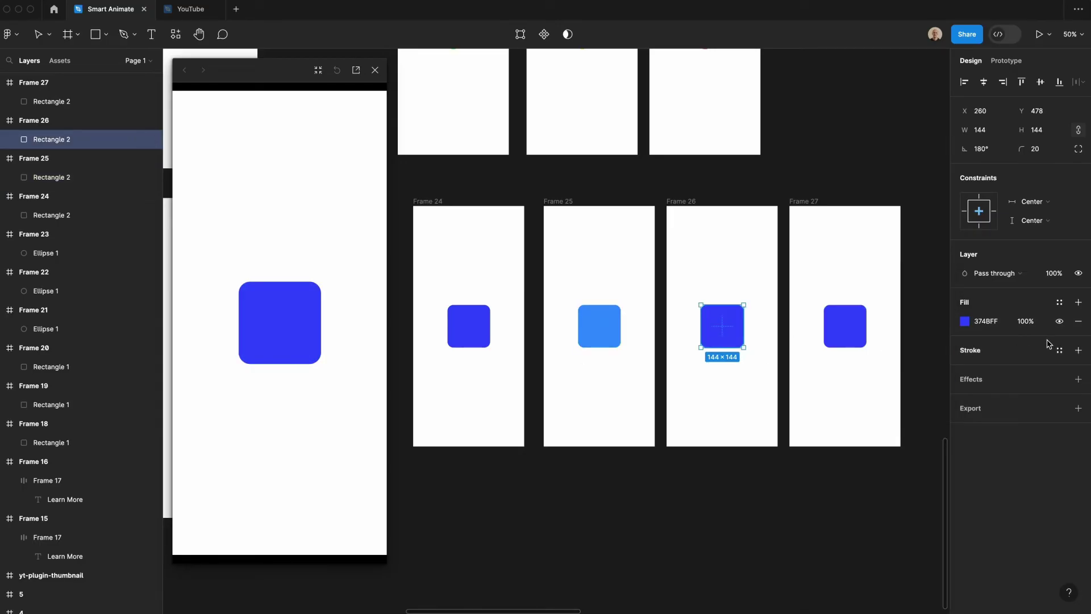
left_click(964, 322)
left_click(892, 474)
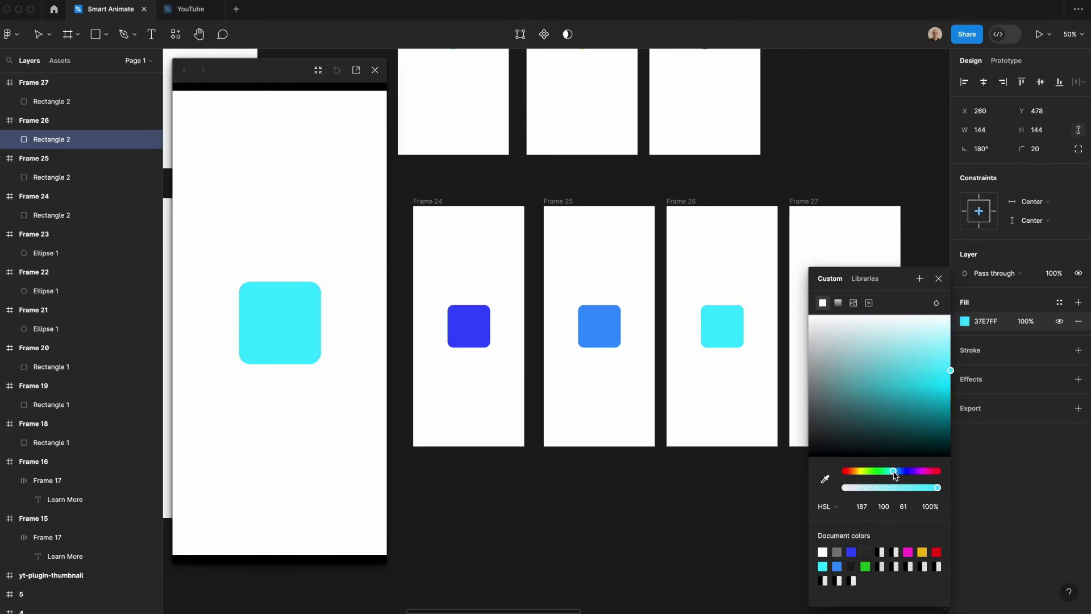
scroll(684, 406, "right", 2)
scroll(683, 405, "right", 2)
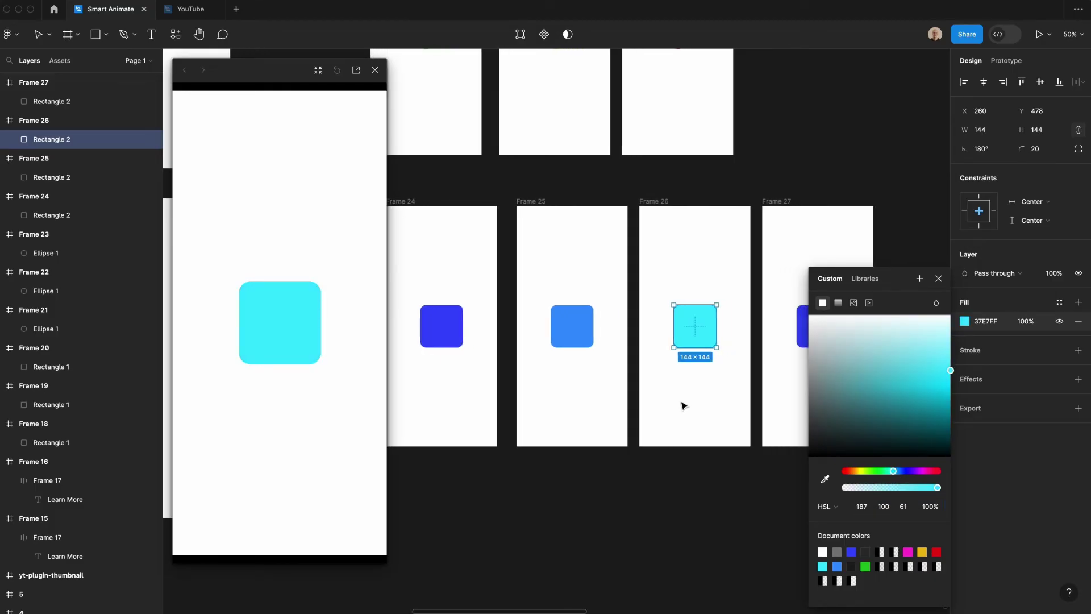
left_click(795, 341)
left_click(964, 322)
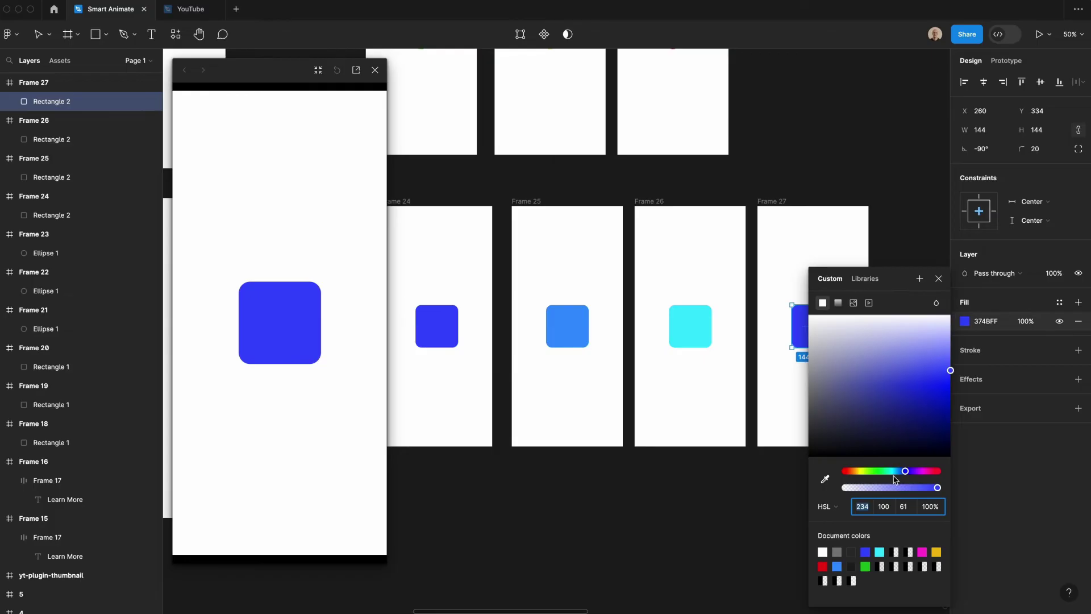
left_click(915, 471)
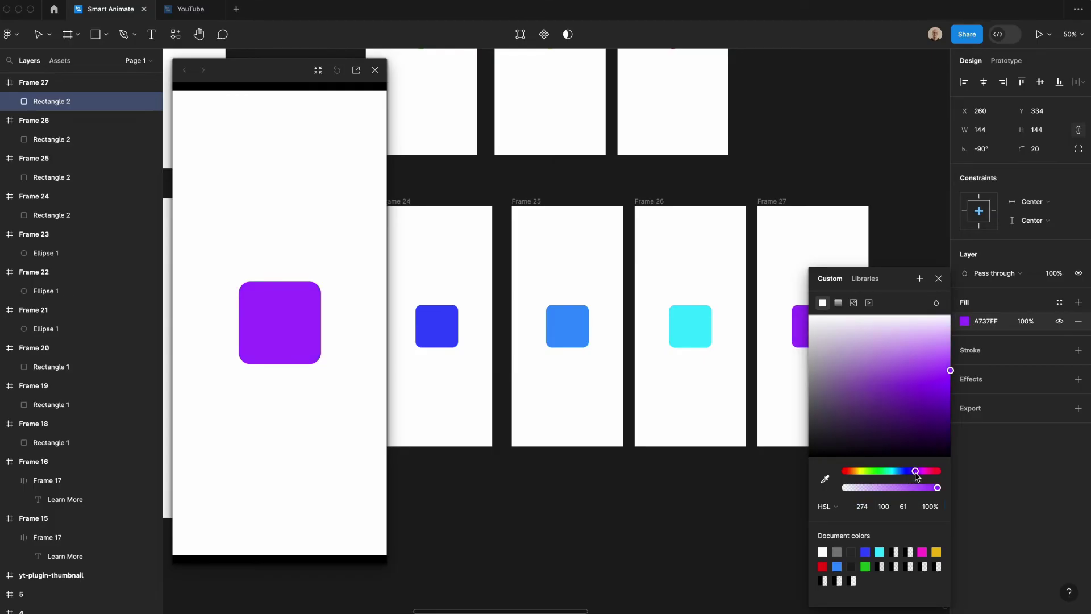
left_click(624, 202)
- Link Frame 24's square to Frame 25 and Frame 25's square to Frame 26
scroll(813, 200, "left", 3)
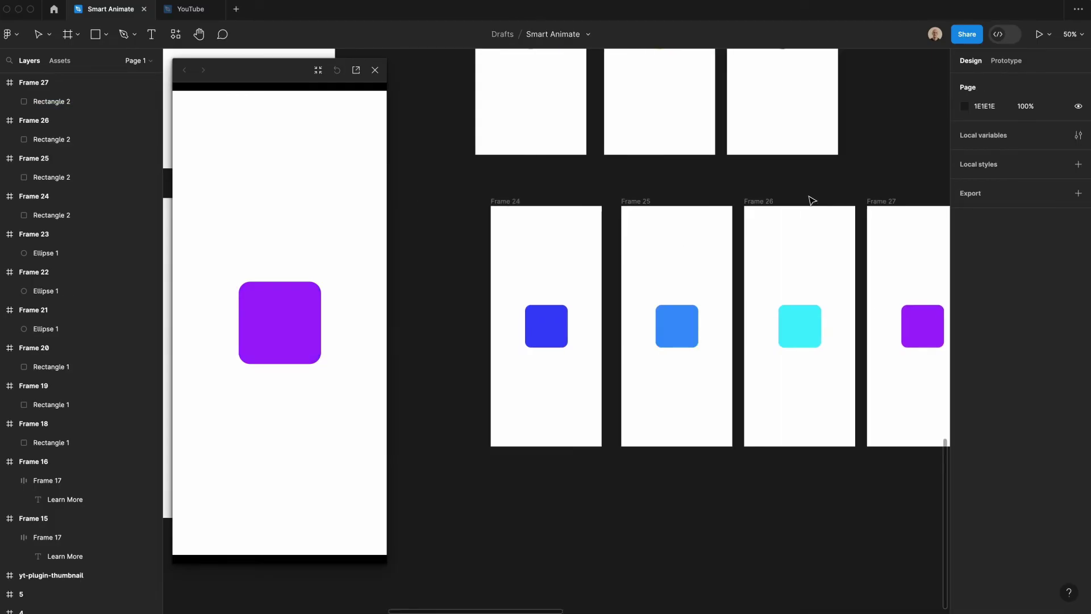
left_click(564, 326)
key("shift+e")
left_click_drag(568, 326, 609, 331)
left_click(663, 332)
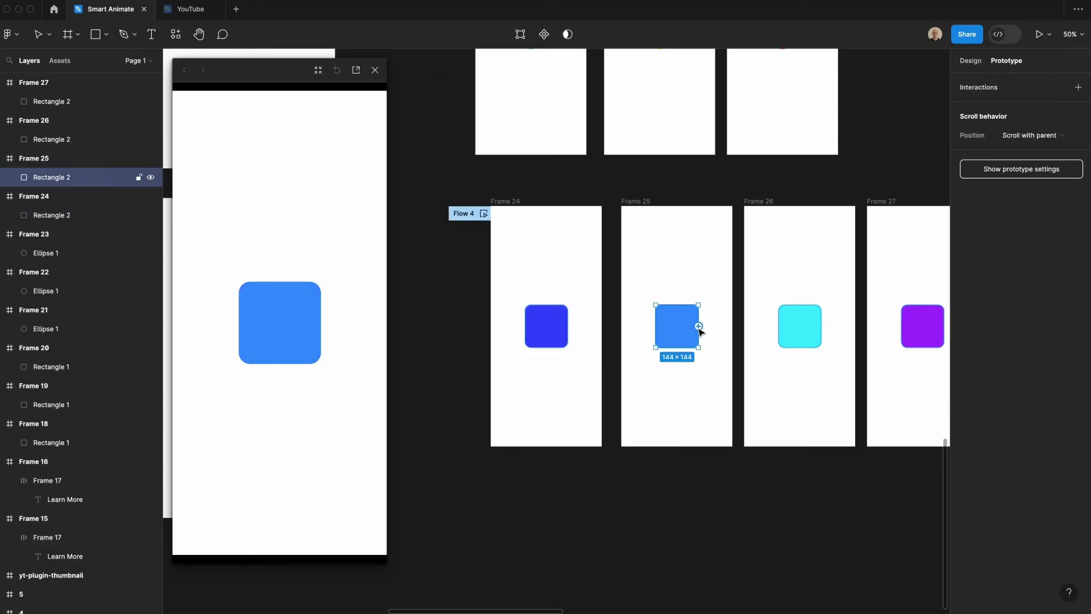
left_click_drag(699, 326, 585, 276)
left_click(810, 335)
- Play the preview from Frame 24 through light blue, cyan, purple and back to blue
left_click(928, 335)
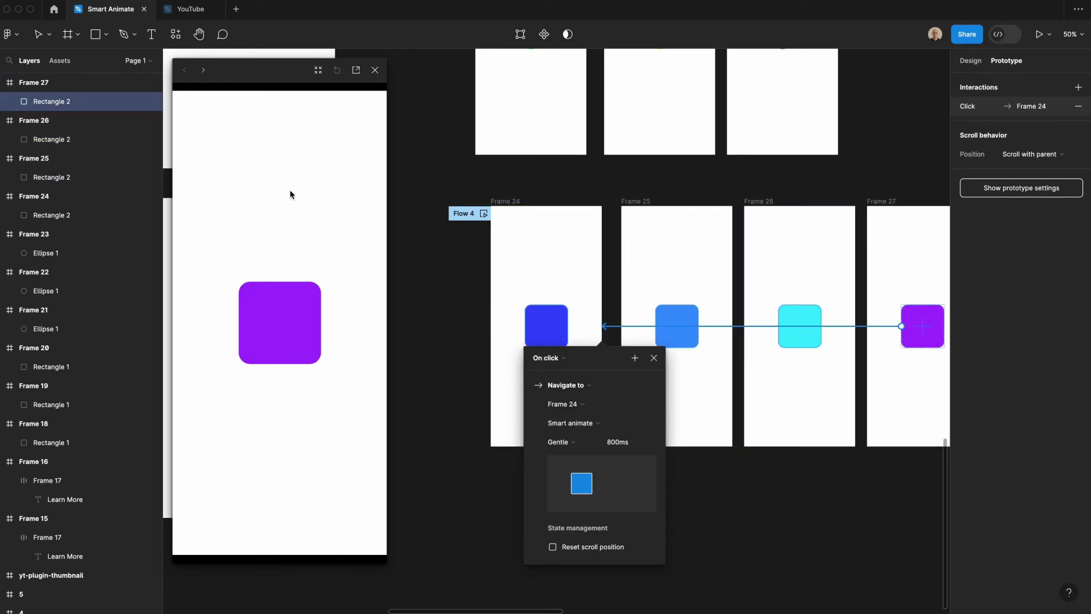
left_click(503, 203)
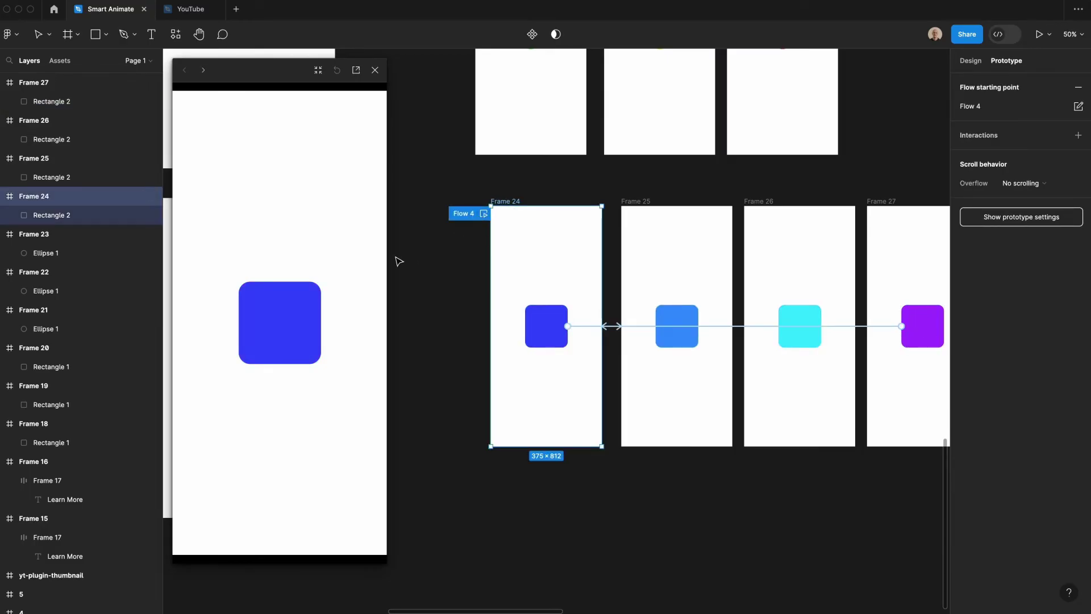
left_click(290, 324)
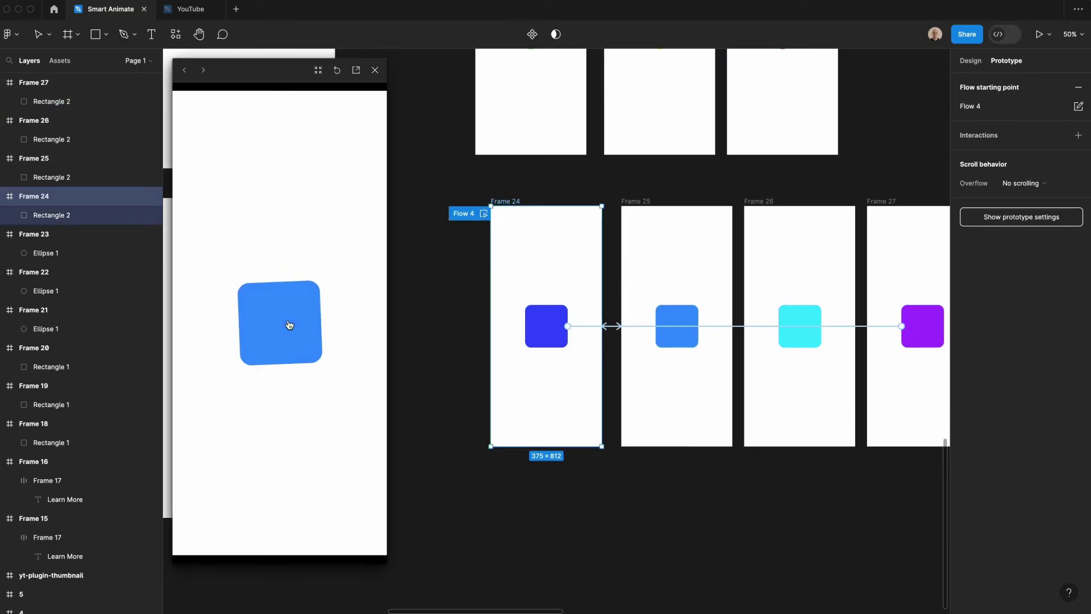
left_click(290, 325)
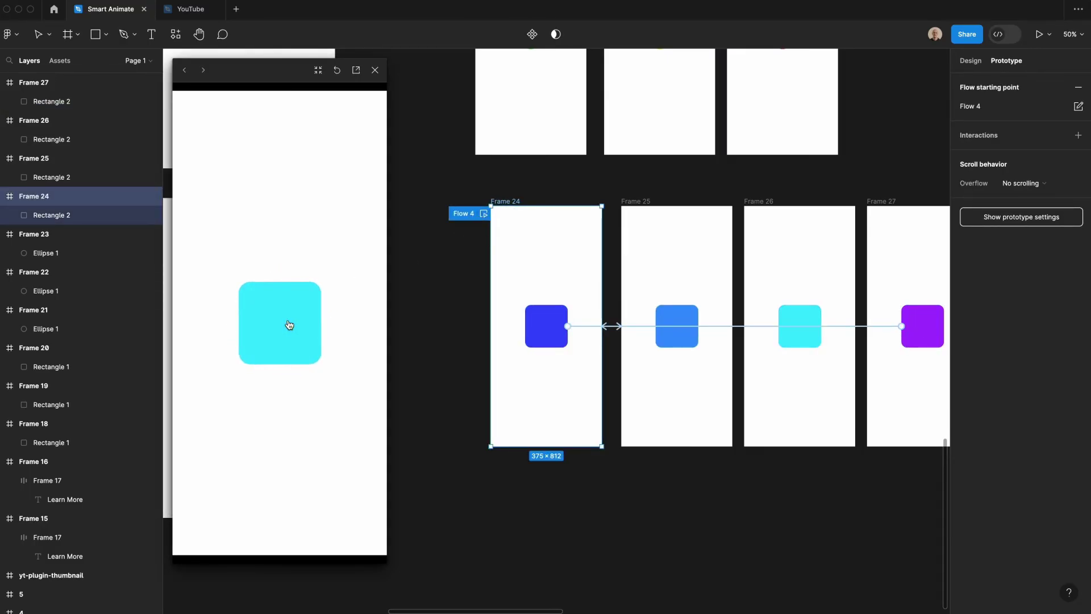
left_click(290, 325)
left_click(292, 322)
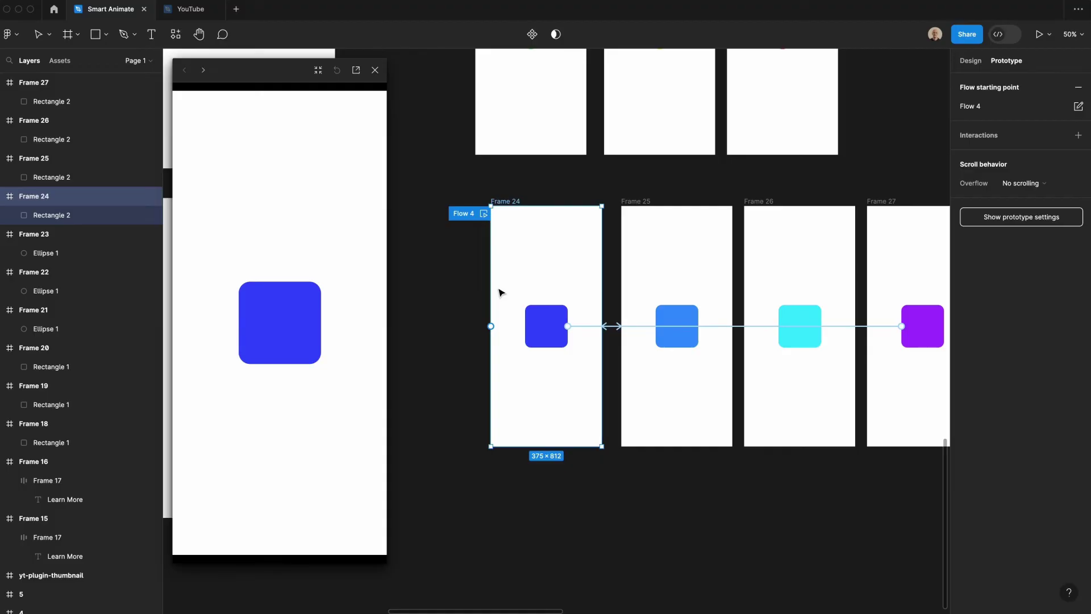
scroll(548, 250, "up", 2)
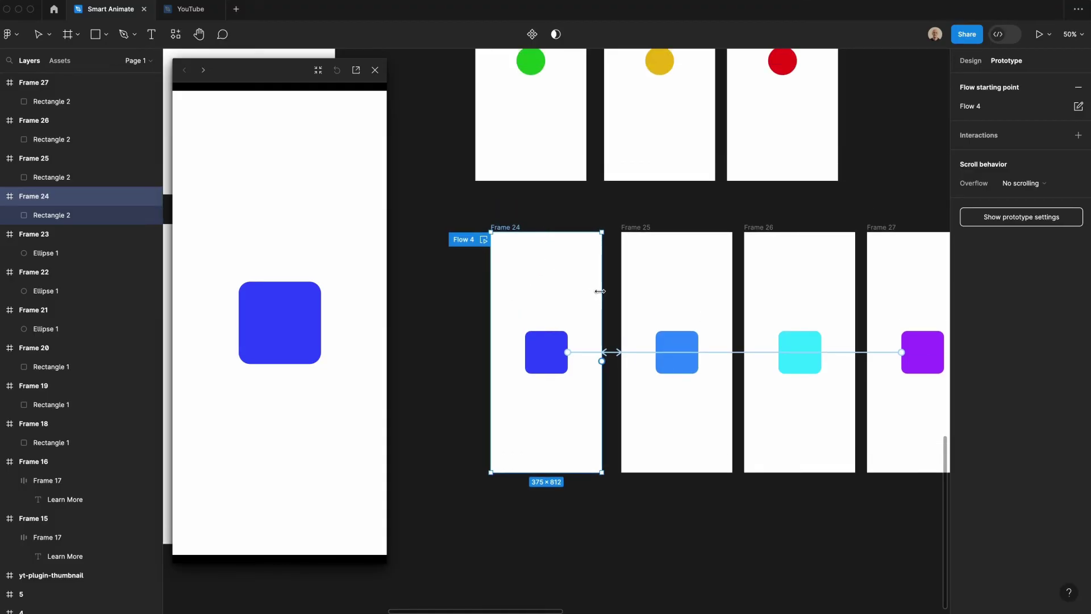
scroll(600, 293, "right", 4)
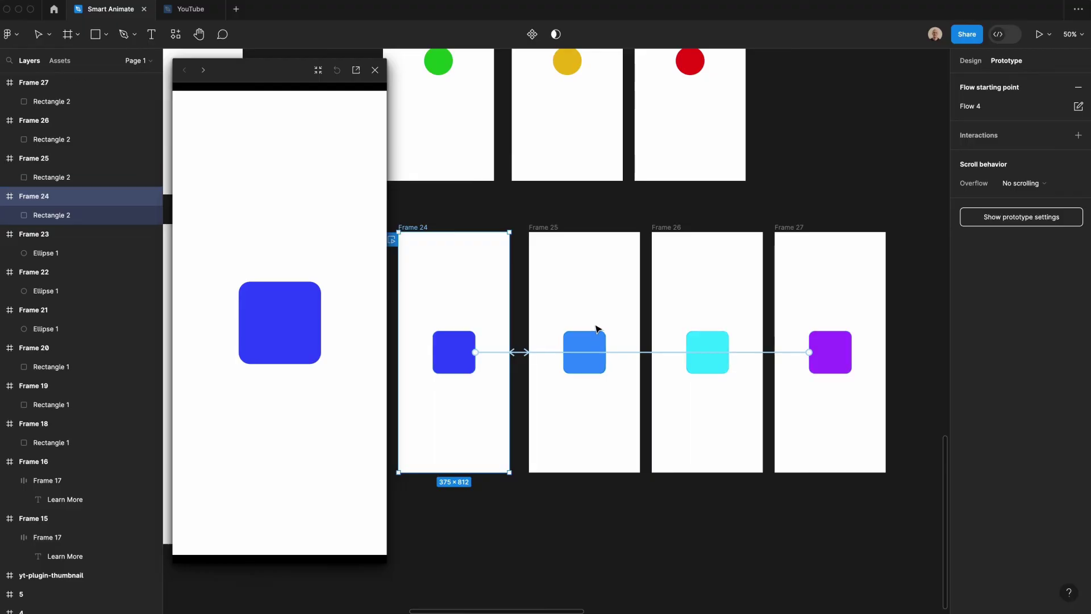
left_click(595, 338)
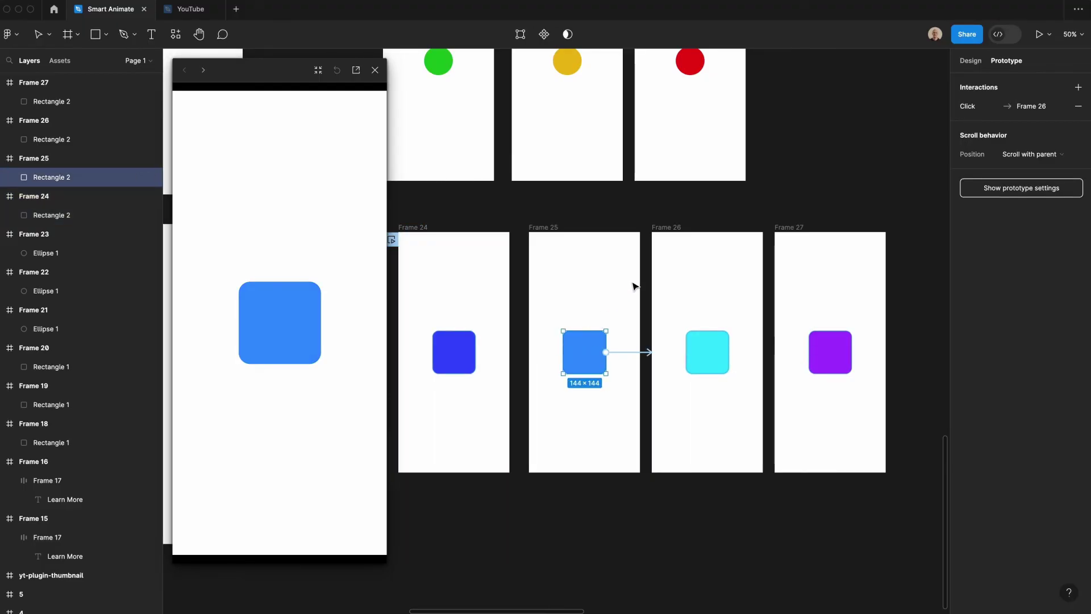
left_click(413, 226)
left_click(260, 324)
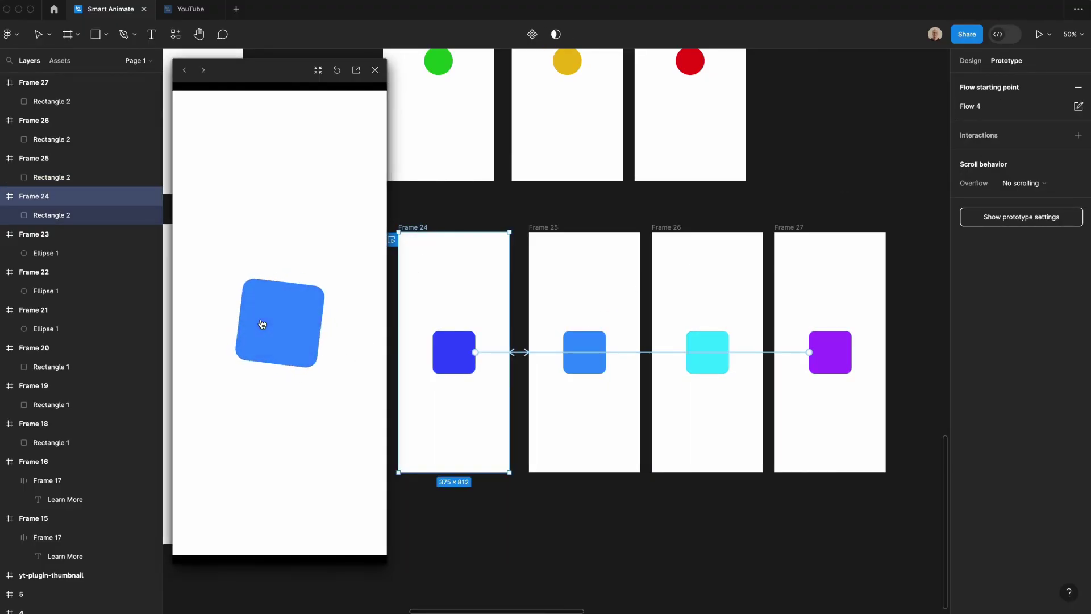
left_click(262, 323)
left_click(262, 323)
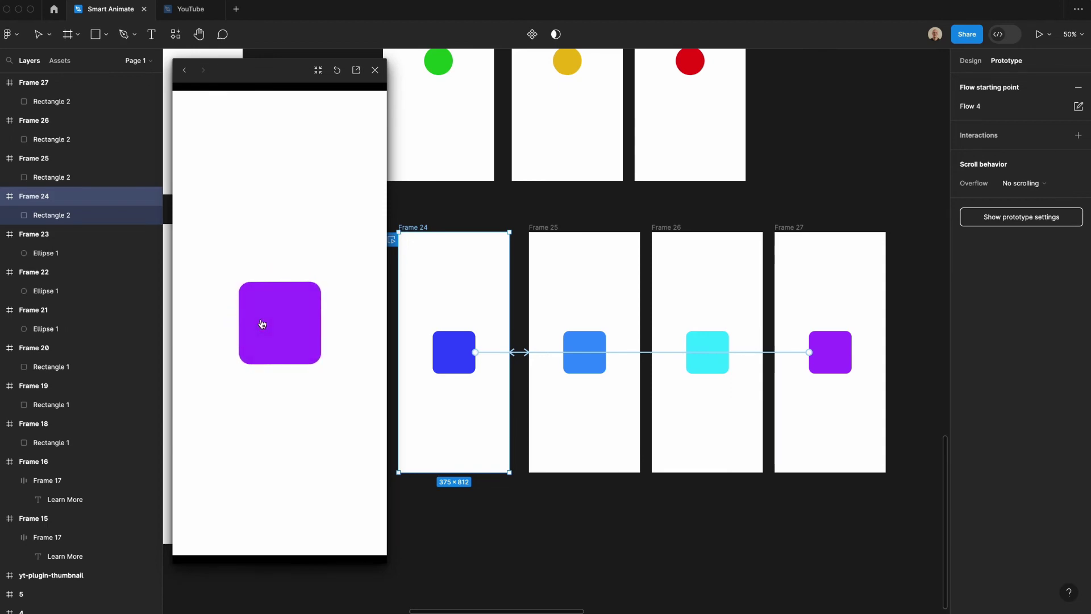
left_click(261, 324)
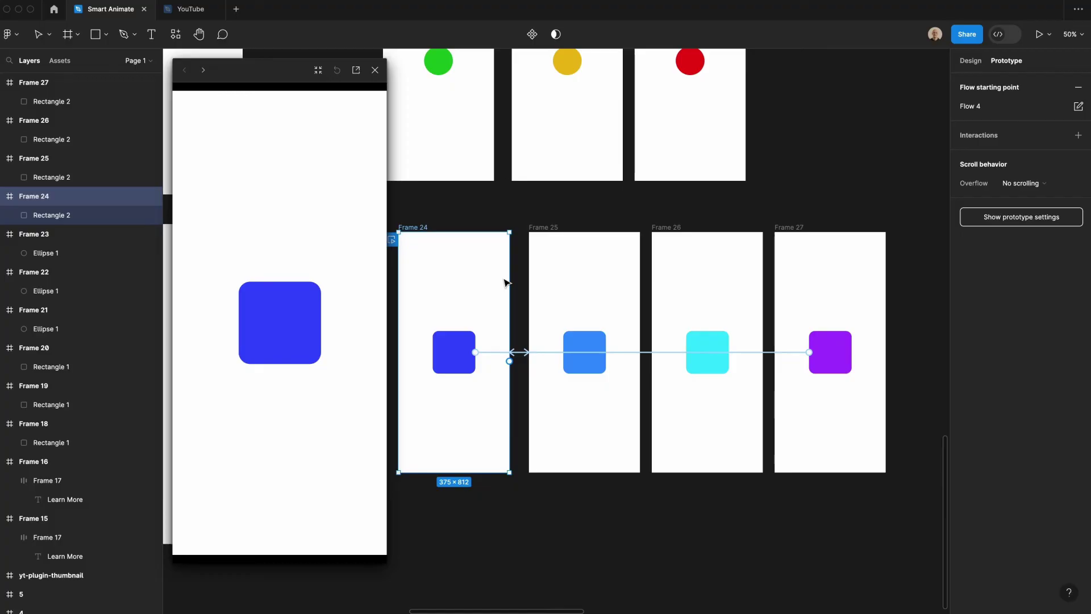
- Resize Frame 25's square to 98×98 and Frame 26's cyan square to 206×206
left_click(588, 340)
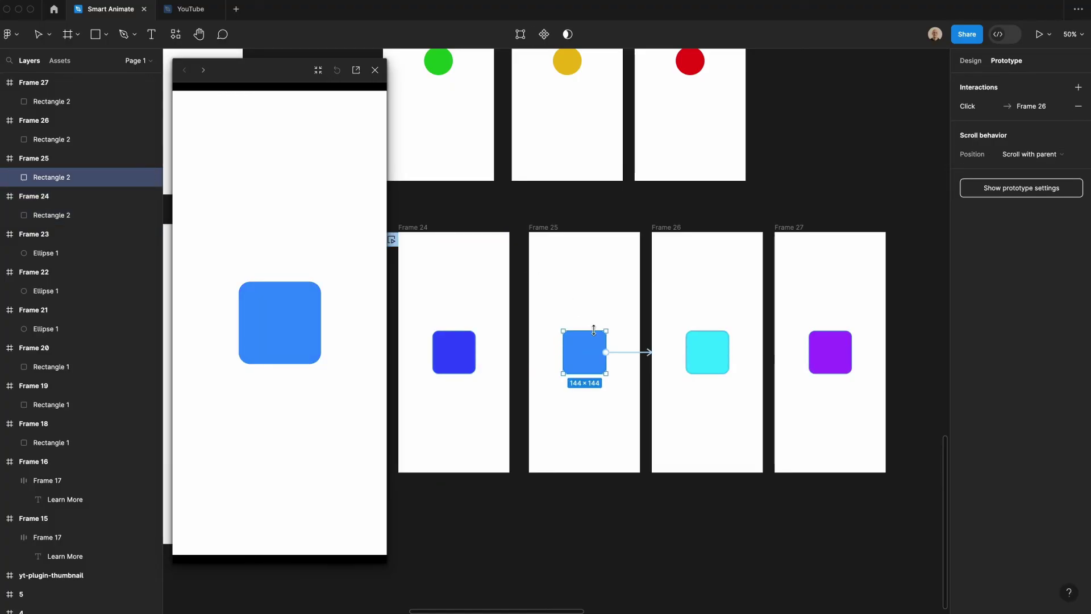
left_click_drag(594, 330, 594, 338)
left_click(711, 342)
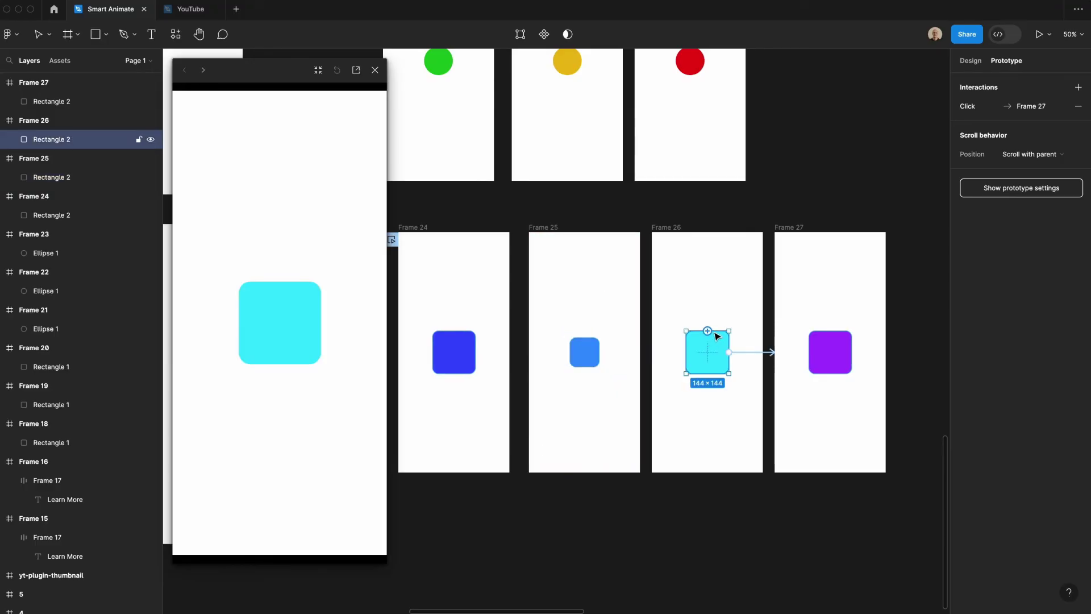
left_click_drag(715, 331, 715, 322)
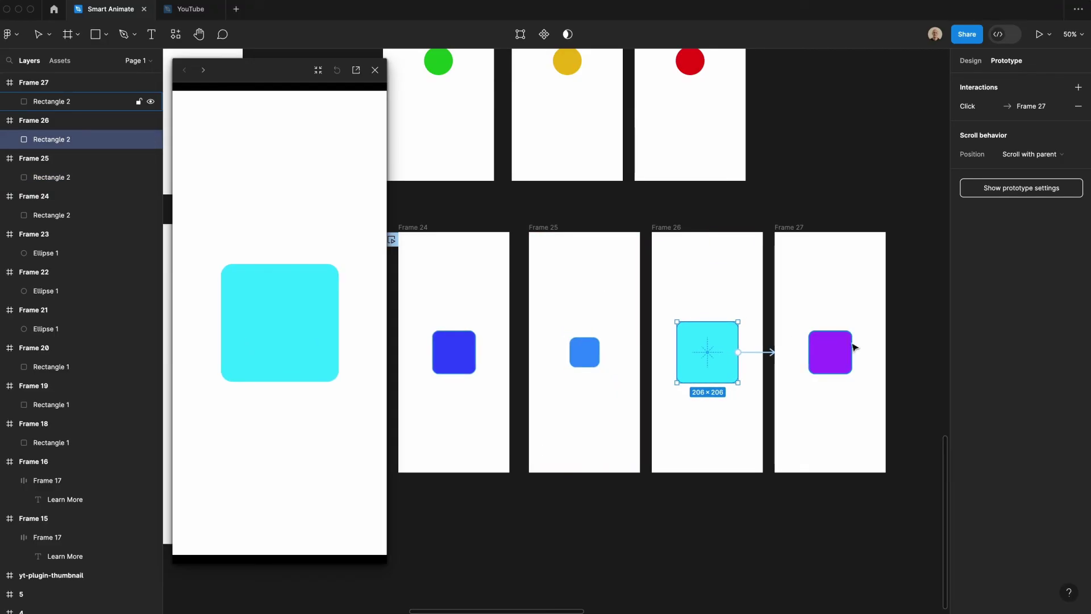
- Reselect Frame 25's square and show its design properties
left_click(850, 348)
key("Escape")
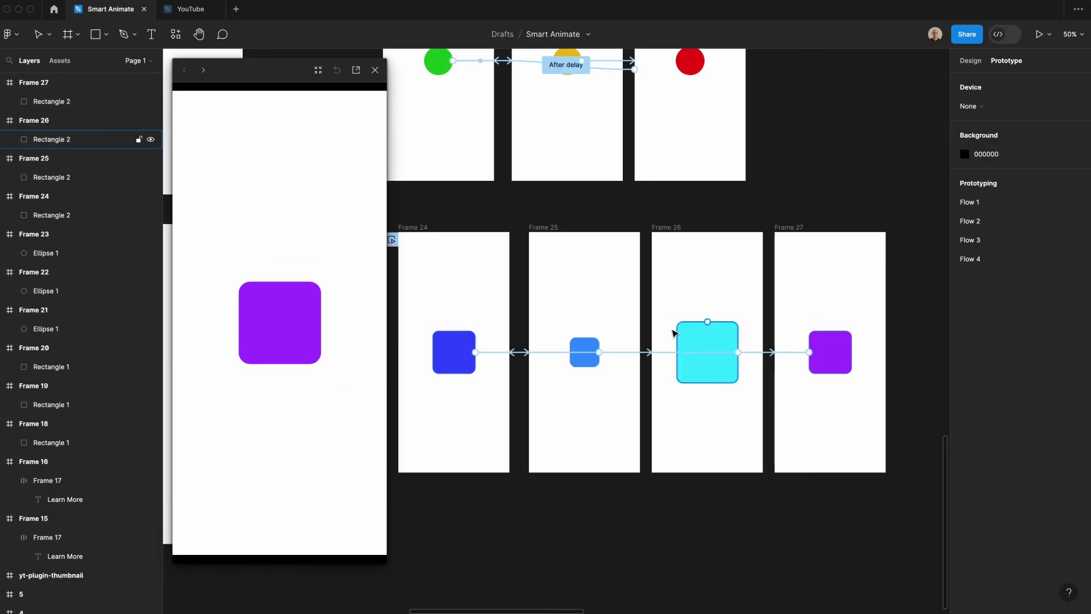
left_click(584, 348)
left_click(985, 62)
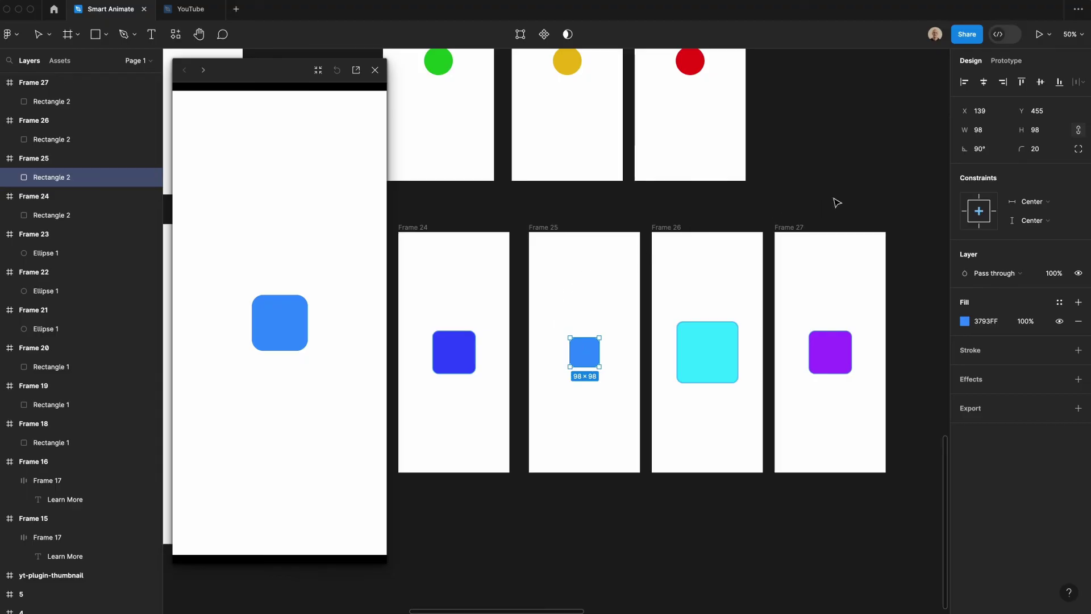
- Set corner radius 10 on Frame 25's square and 30 on Frame 26's cyan square
left_click(1042, 151)
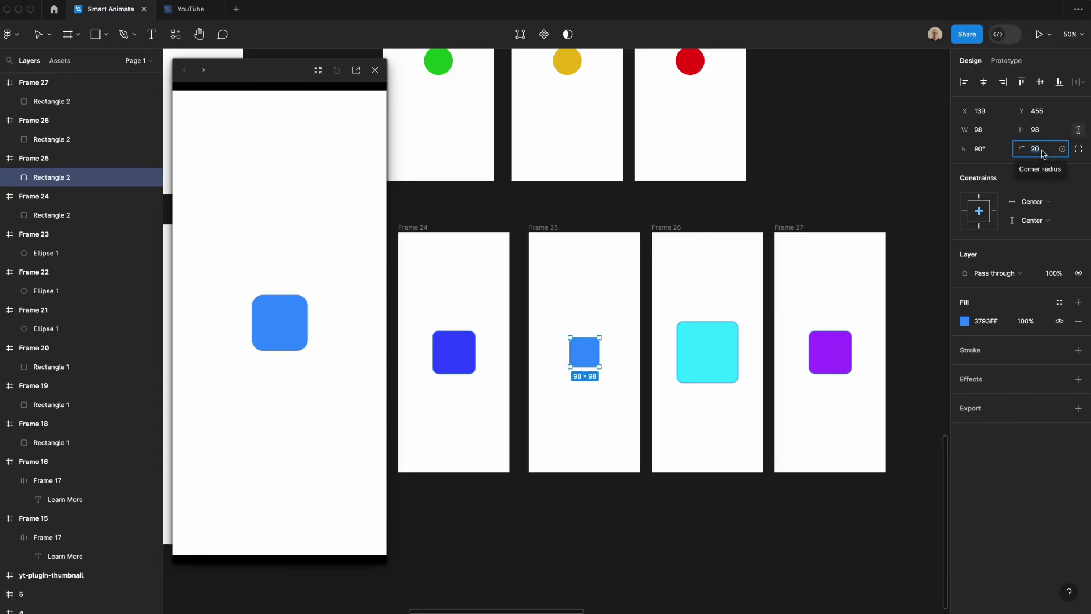
type("10")
key("Return")
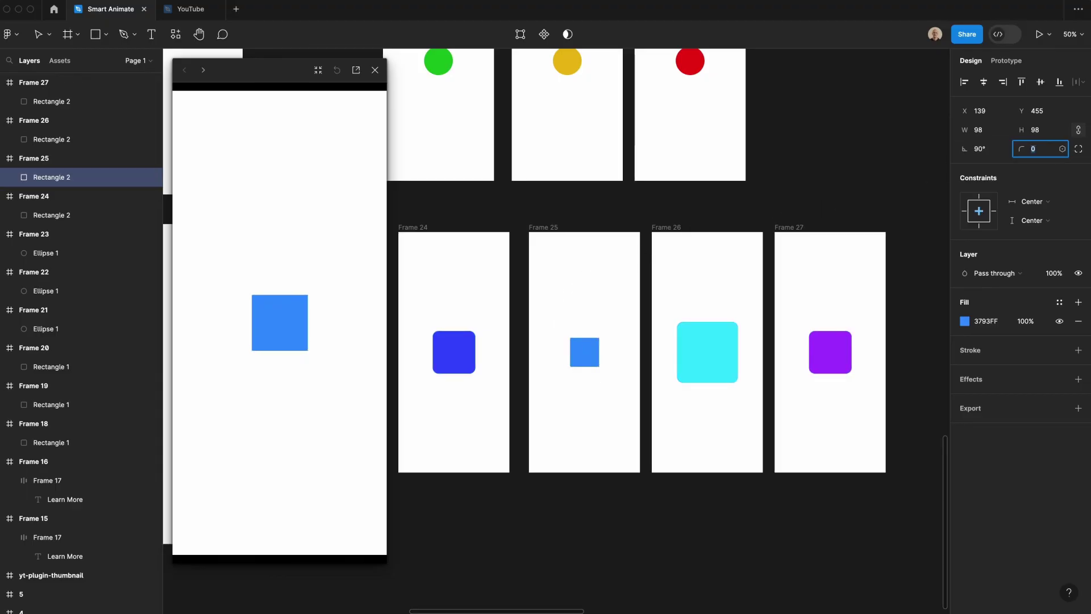
left_click(715, 355)
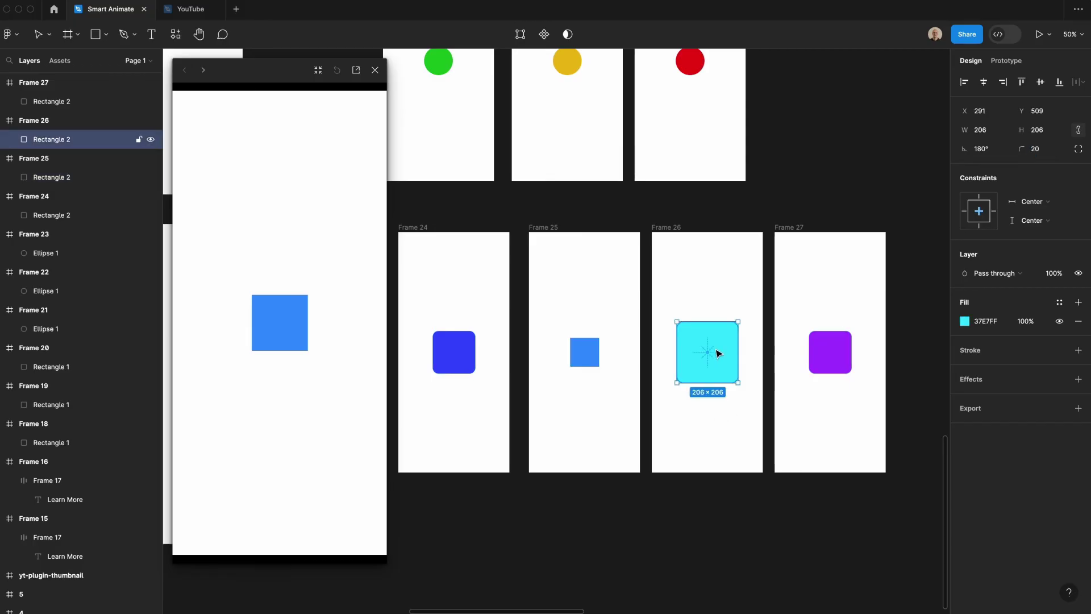
left_click(1035, 149)
type("30")
key("Return")
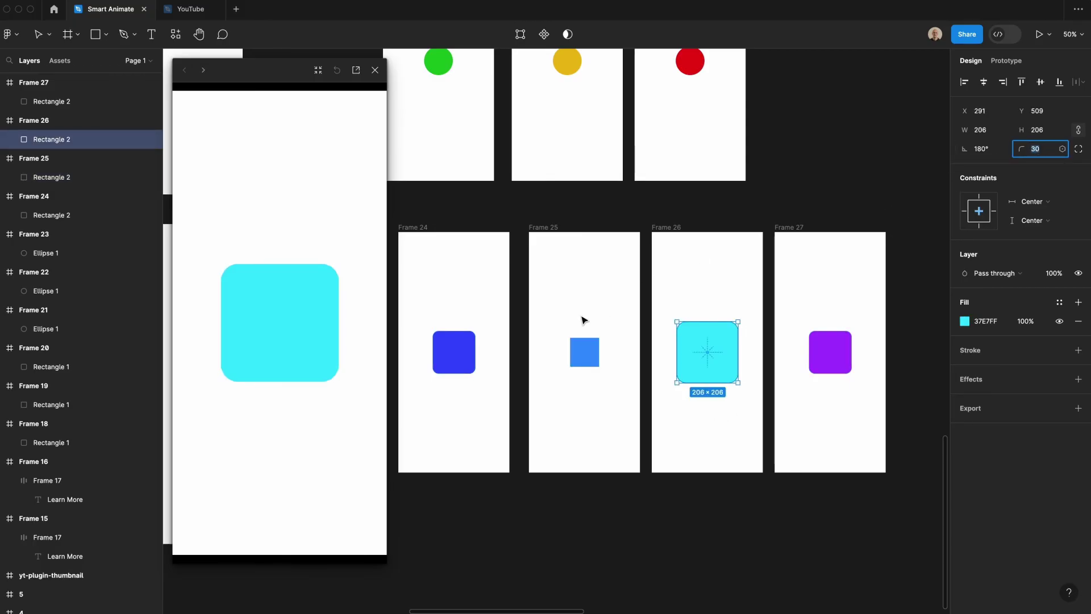
left_click(397, 327)
- Click through the preview to see the resized and rounded squares animate
left_click(313, 325)
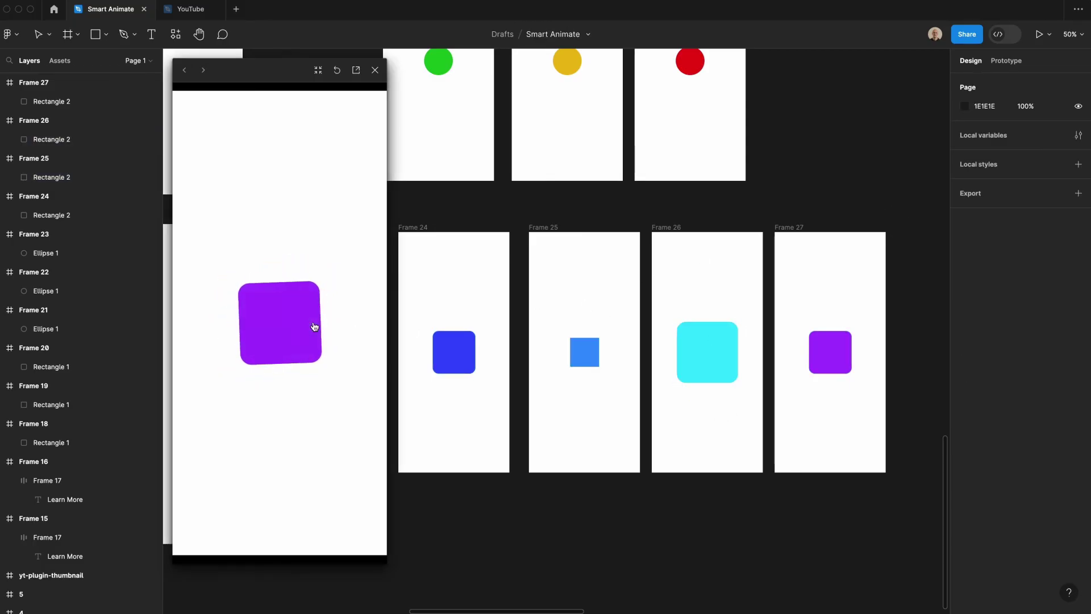
left_click(263, 315)
left_click(263, 315)
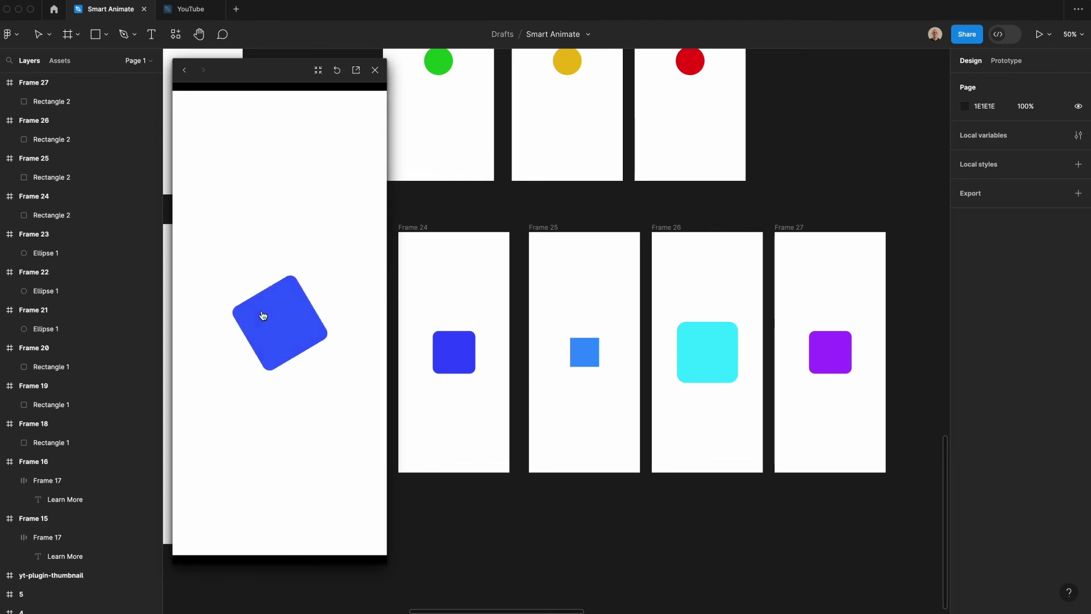
left_click(294, 334)
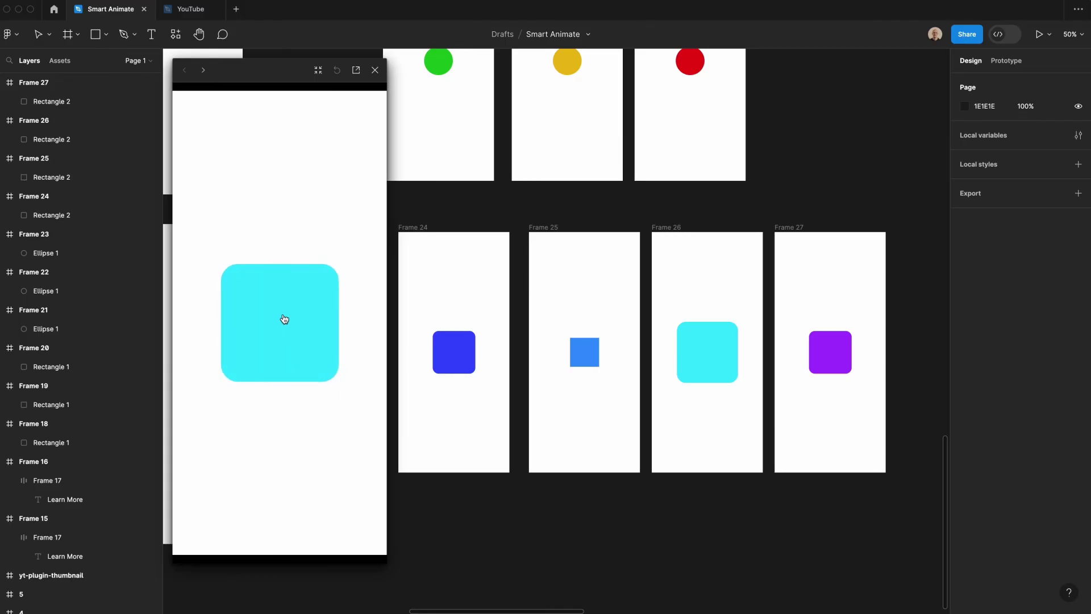
left_click(284, 318)
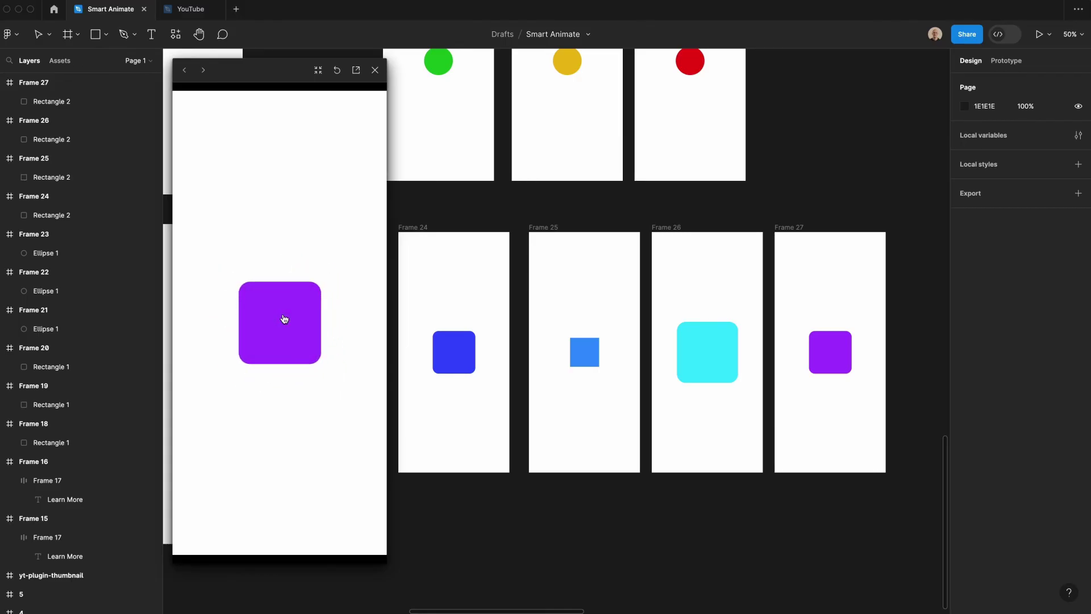
- Set Frame 26's cyan square to 50% fill opacity and Frame 24's blue square to 20%
left_click(718, 342)
left_click(1029, 319)
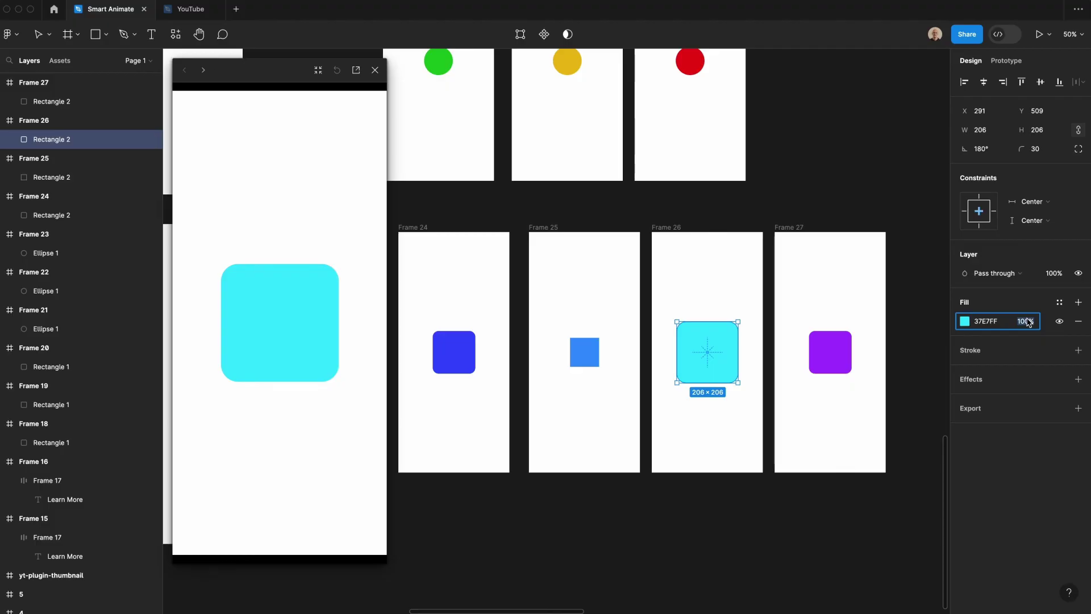
type("50")
key("Return")
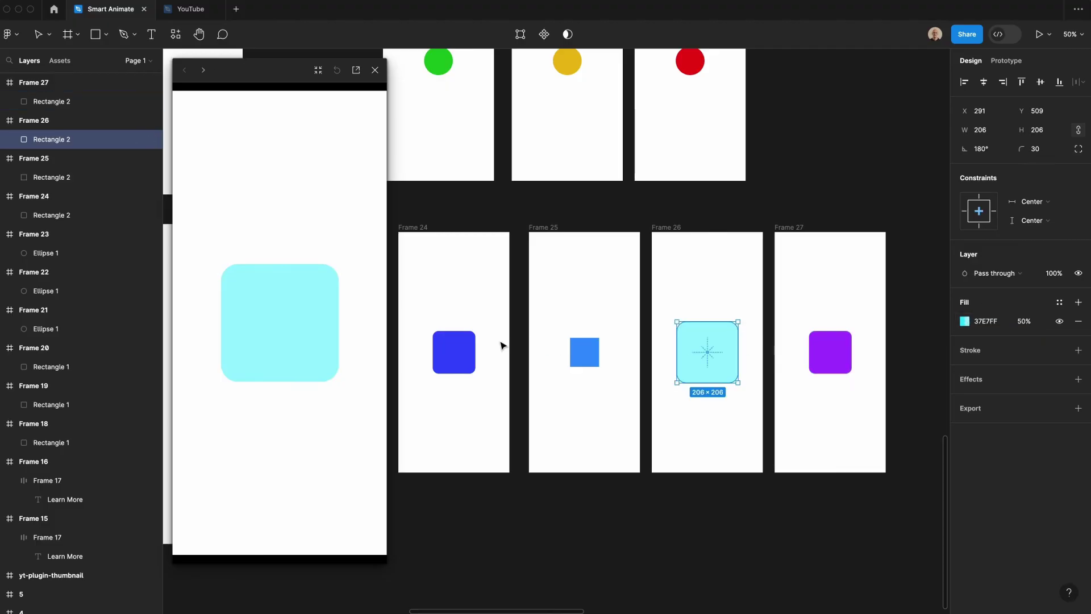
left_click(473, 345)
left_click(1031, 321)
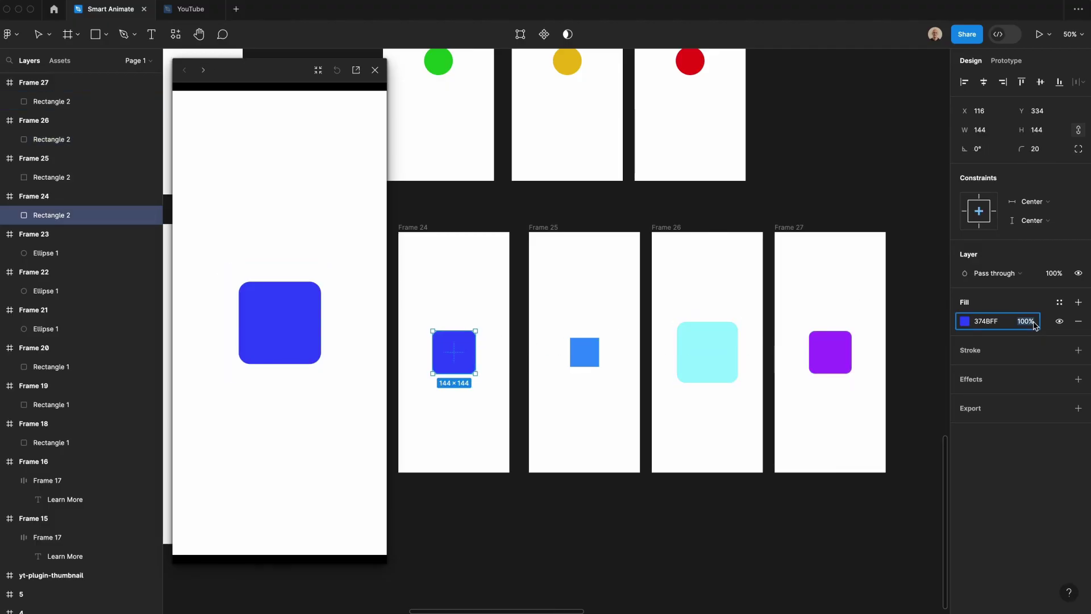
type("20")
key("Return")
- Raise Frame 25's square and lower Frame 27's purple square to Y 562, checking the preview
left_click_drag(594, 356, 585, 291)
left_click_drag(830, 353, 829, 421)
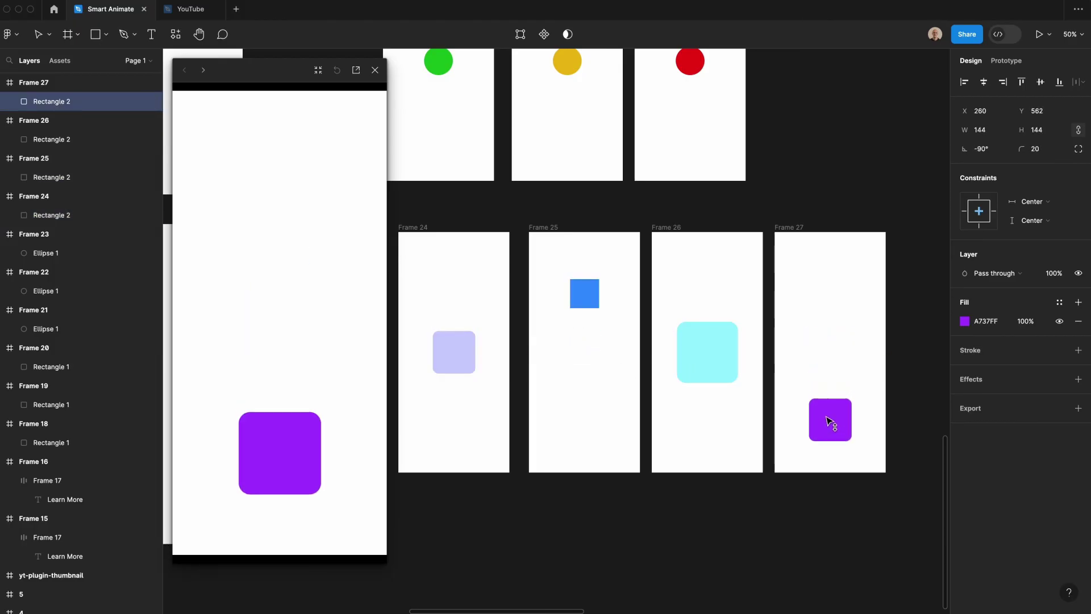
left_click(265, 455)
left_click(292, 351)
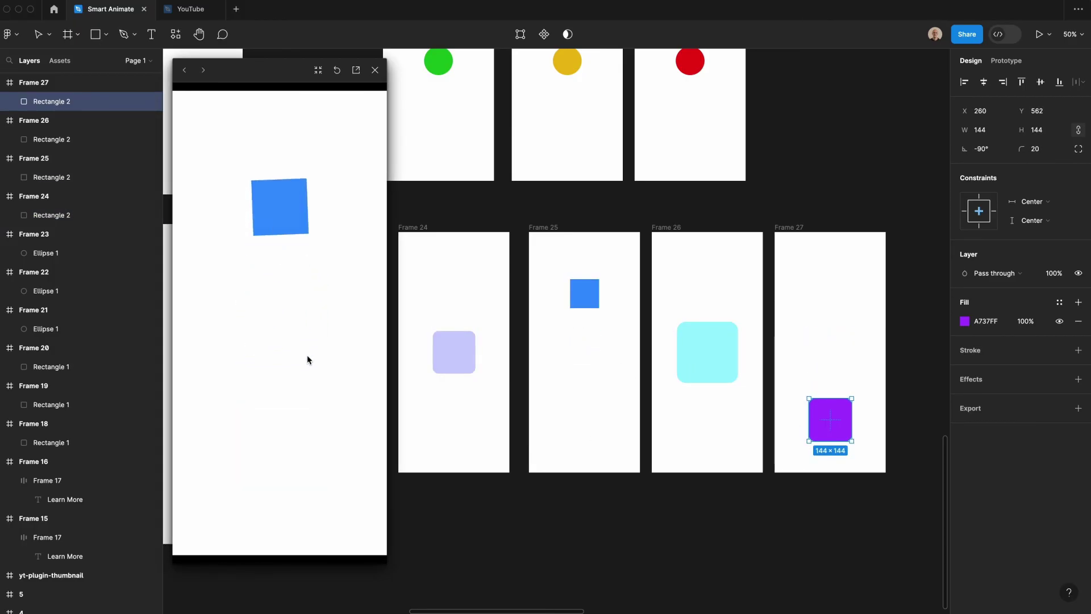
left_click(286, 210)
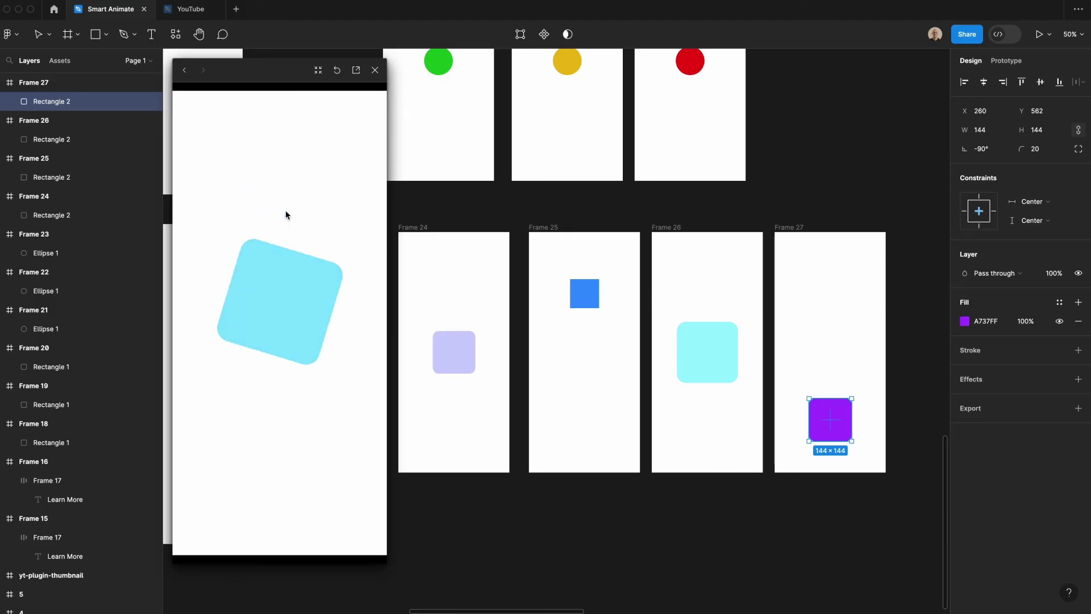
left_click(283, 337)
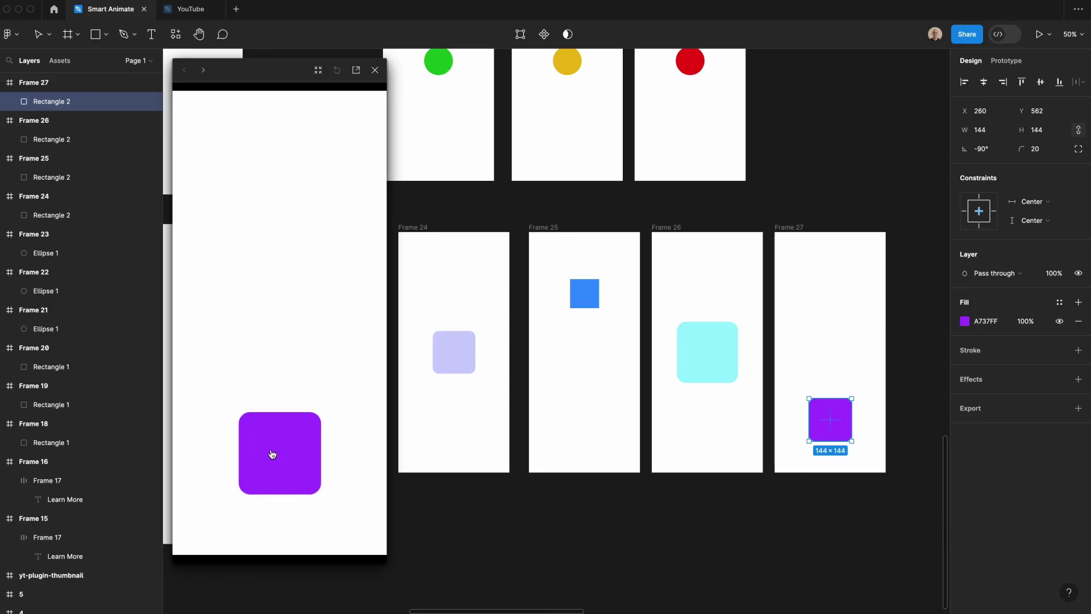
left_click(272, 454)
left_click(266, 317)
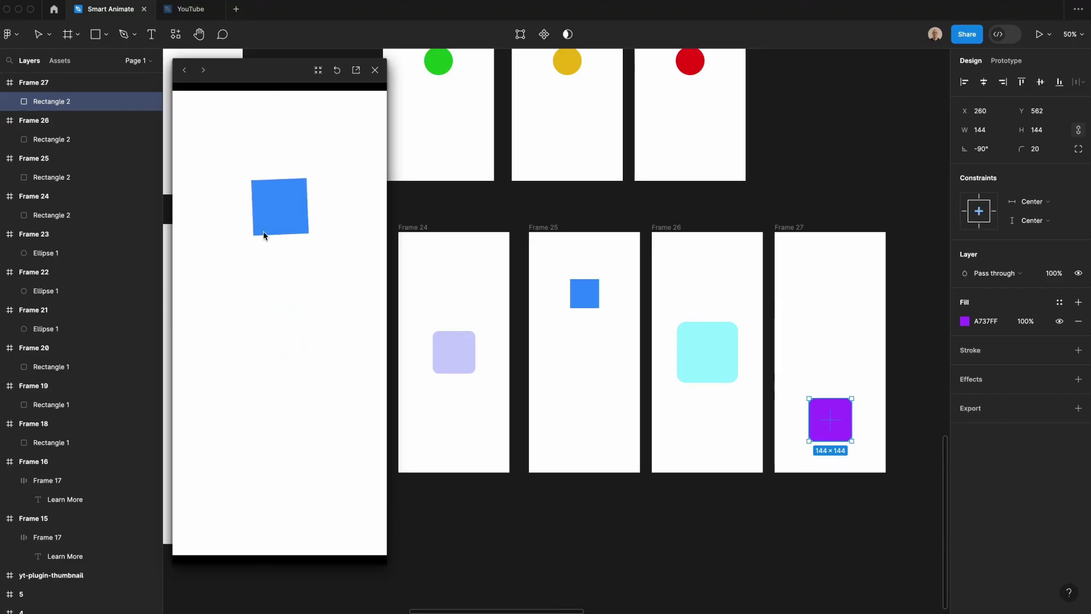
left_click(279, 219)
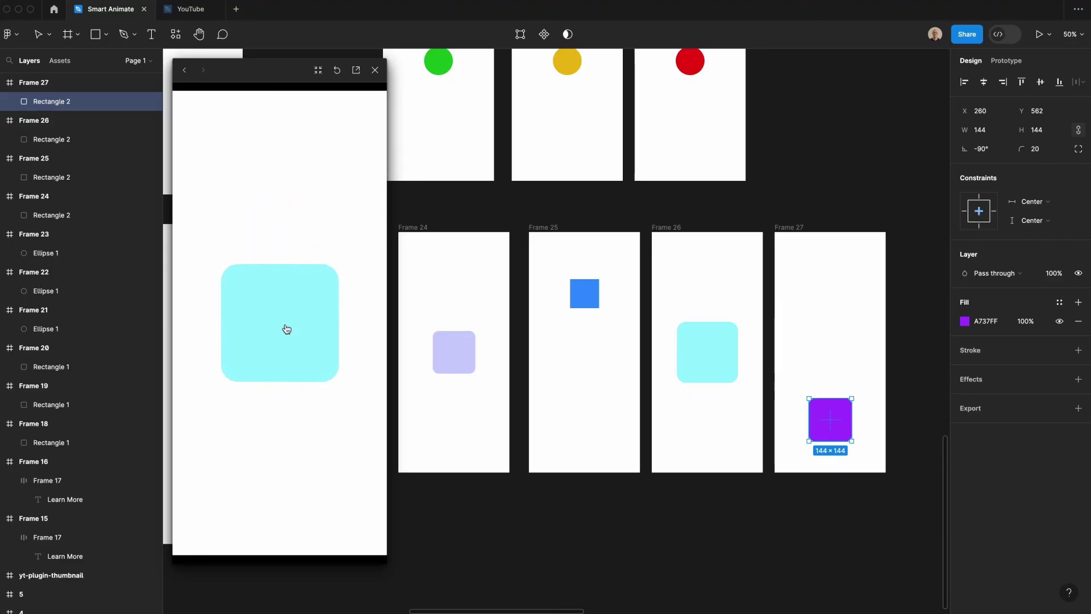
left_click(285, 327)
left_click(287, 449)
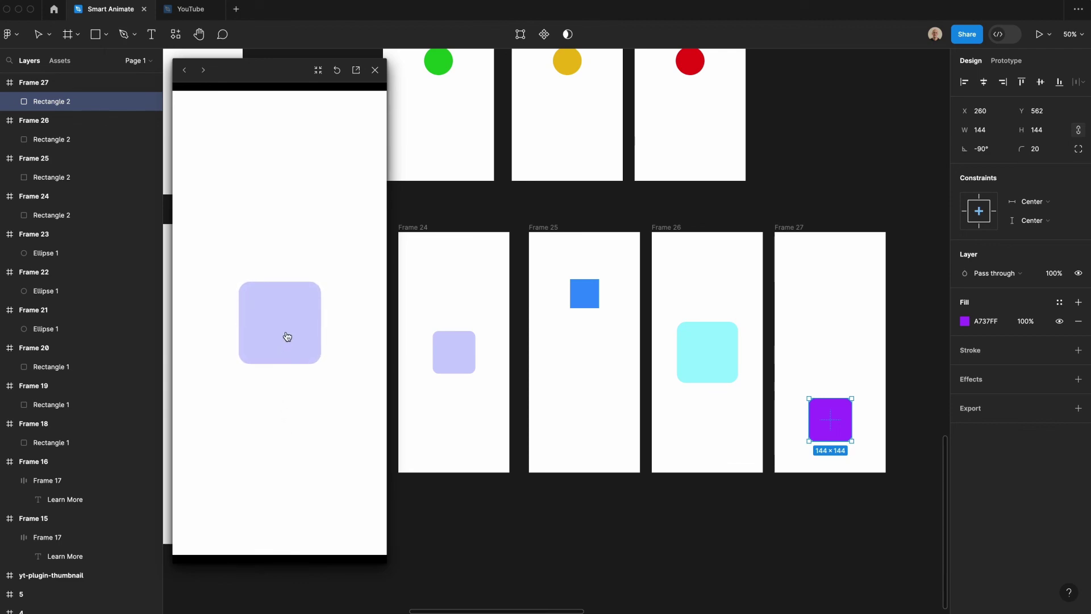
left_click(287, 336)
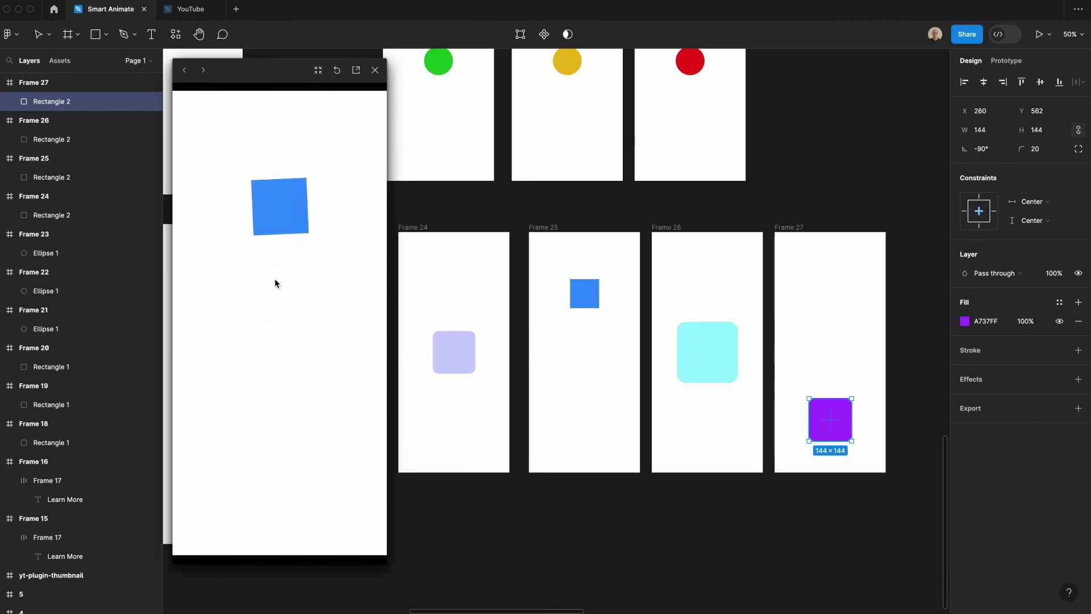
left_click(292, 211)
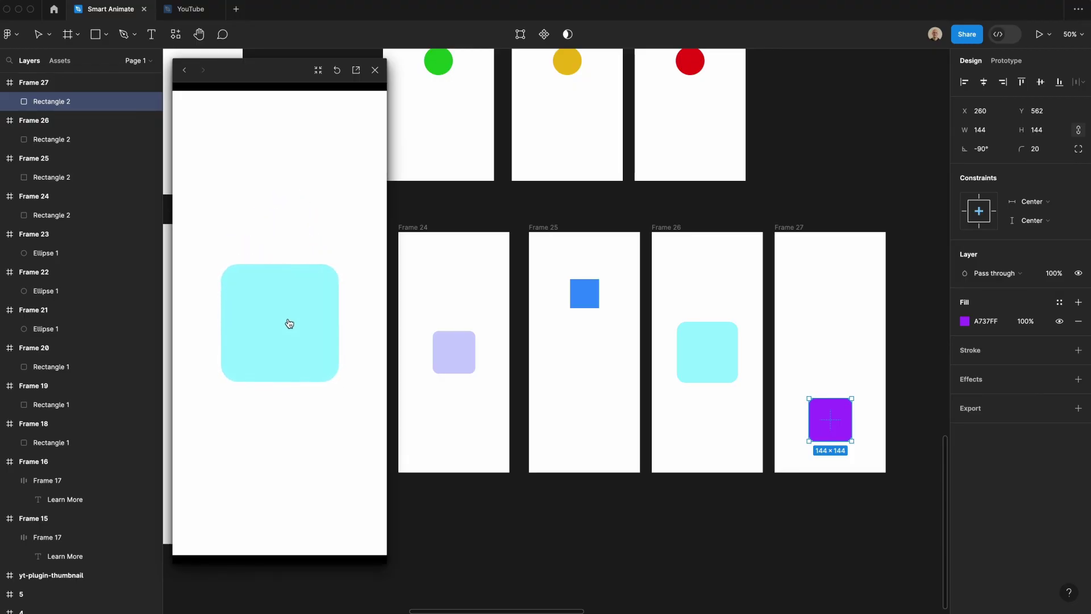
left_click(290, 321)
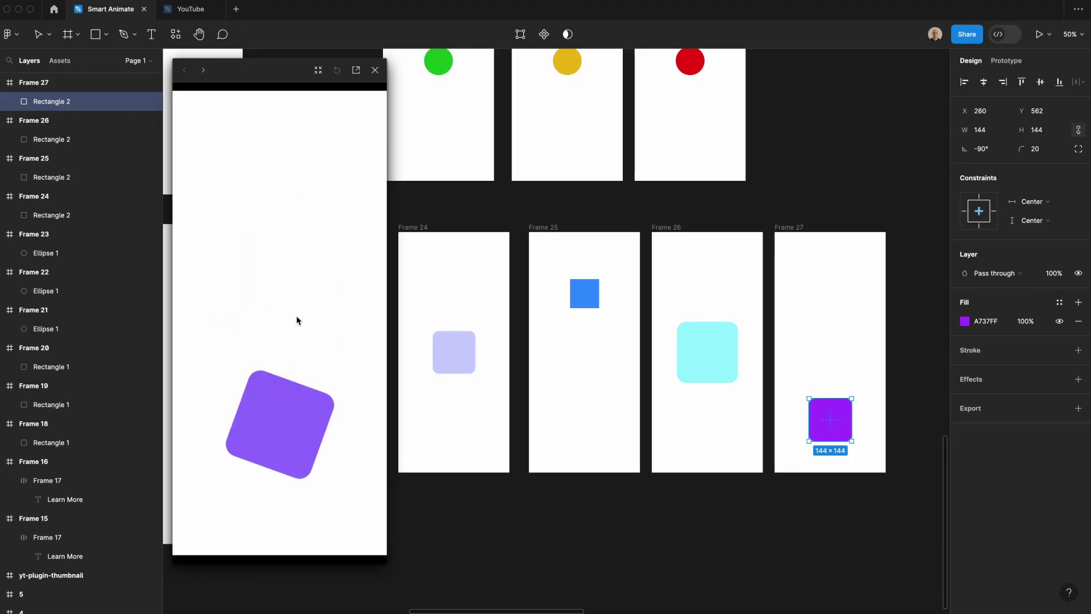
left_click(266, 452)
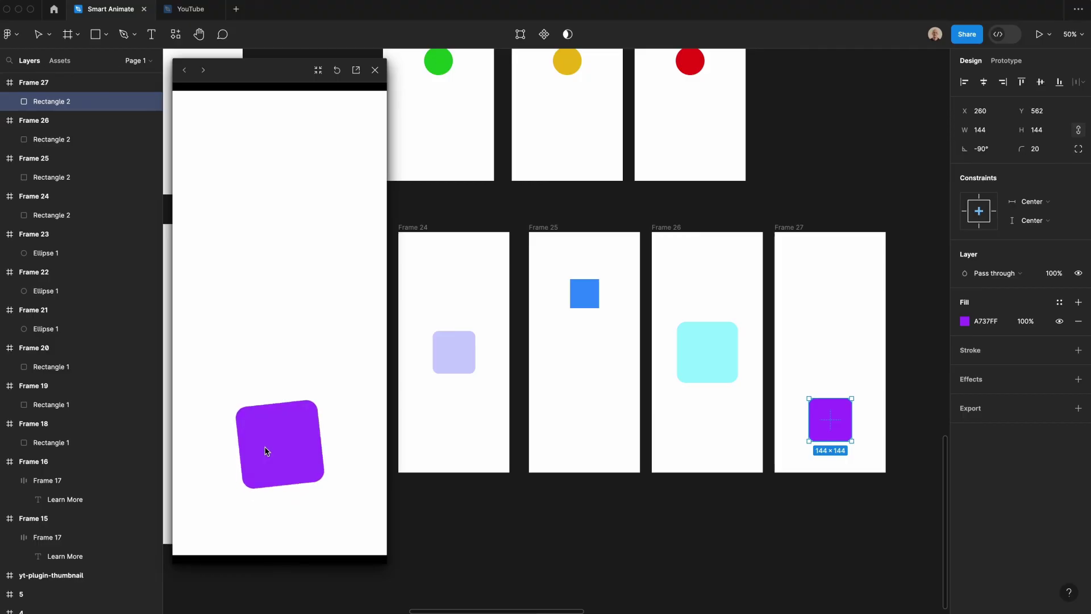
left_click(275, 325)
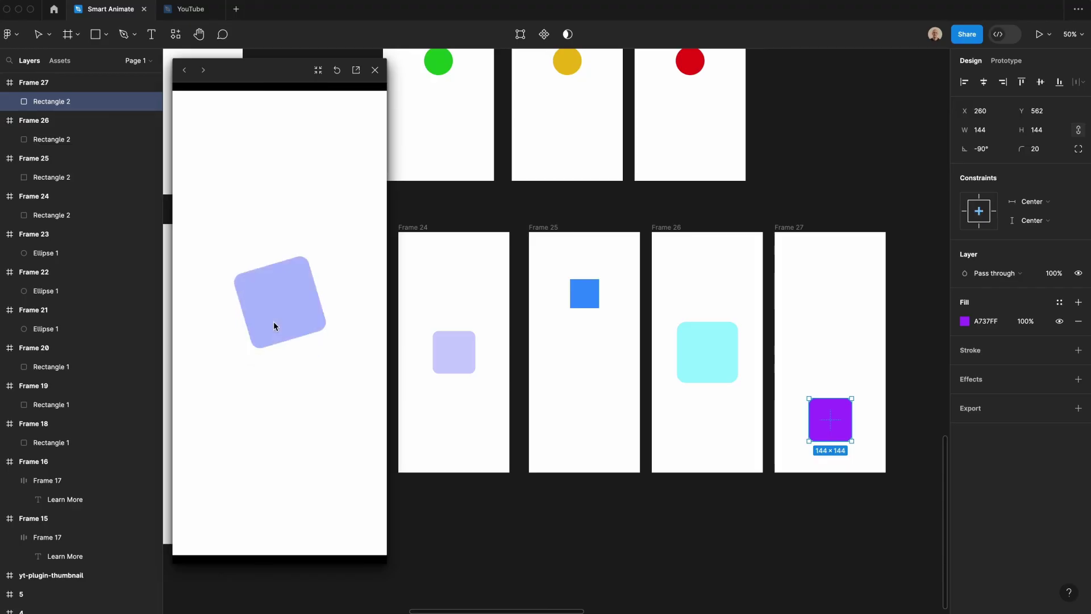
left_click(279, 203)
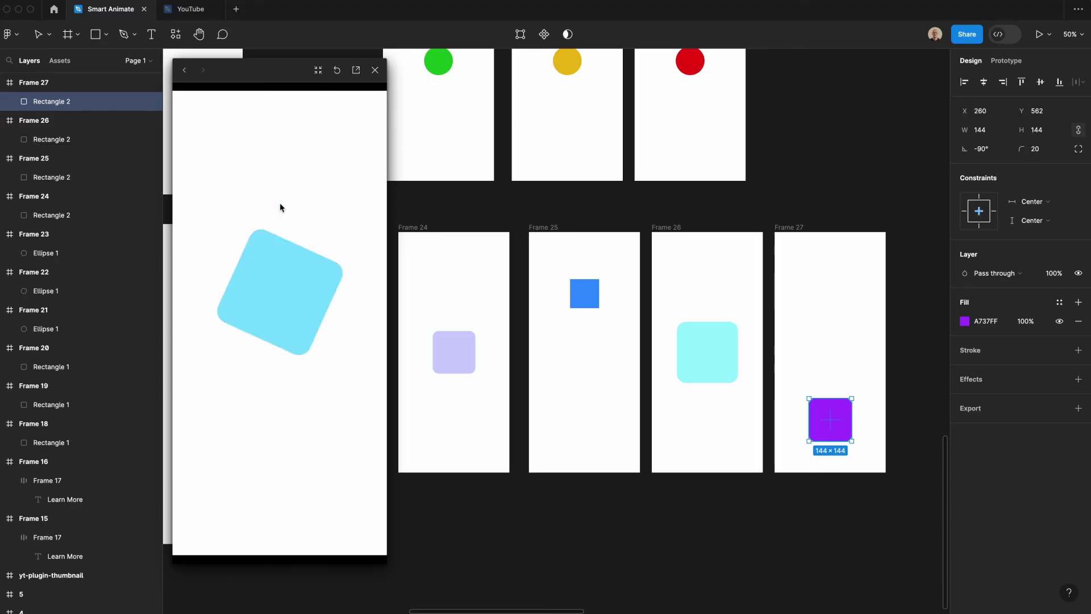
left_click(279, 323)
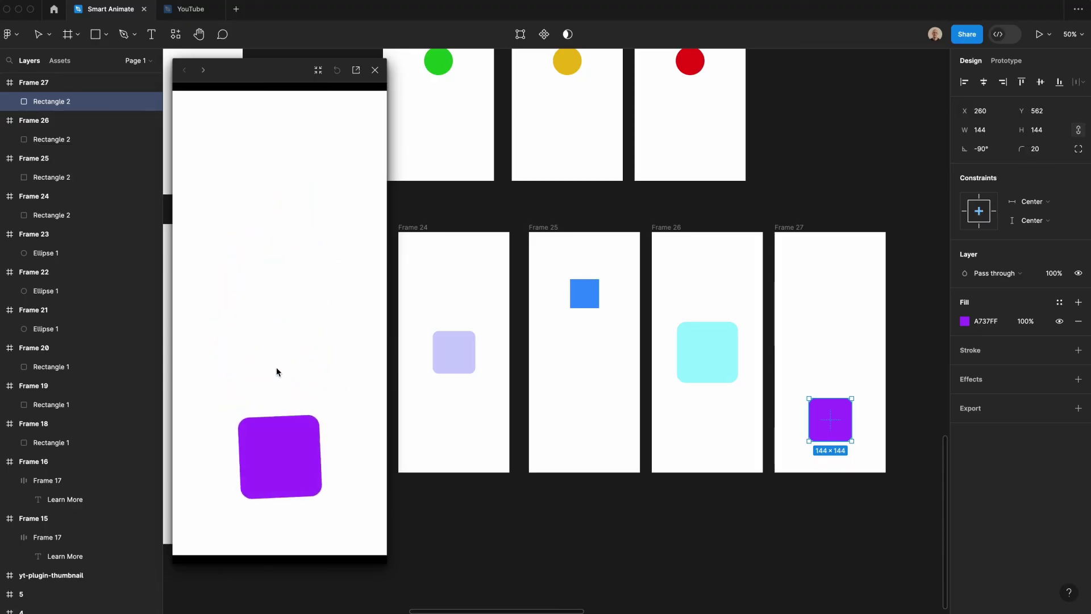